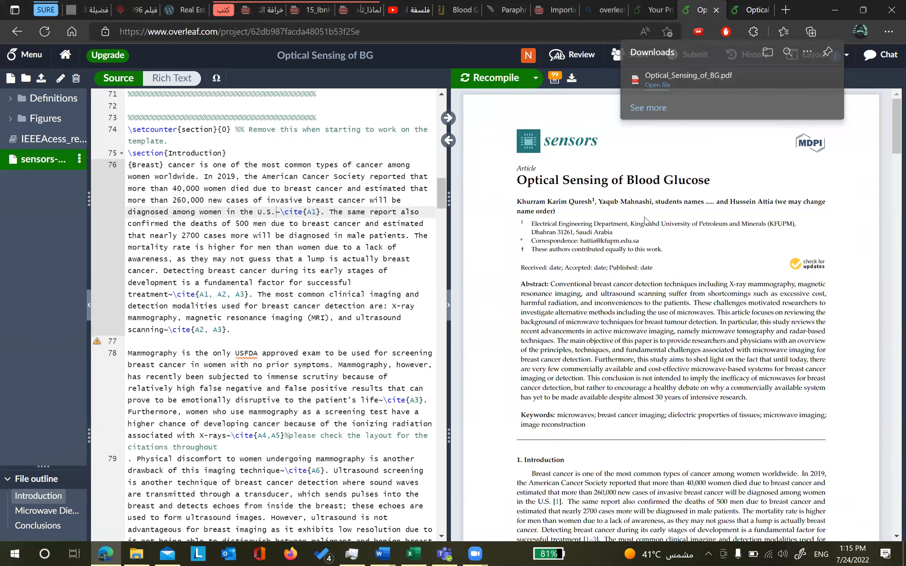
Insert "hhhh" after "Optical" in the paper's title and recompile the PDF
{"action": "left_click", "coordinate": [273, 188]}
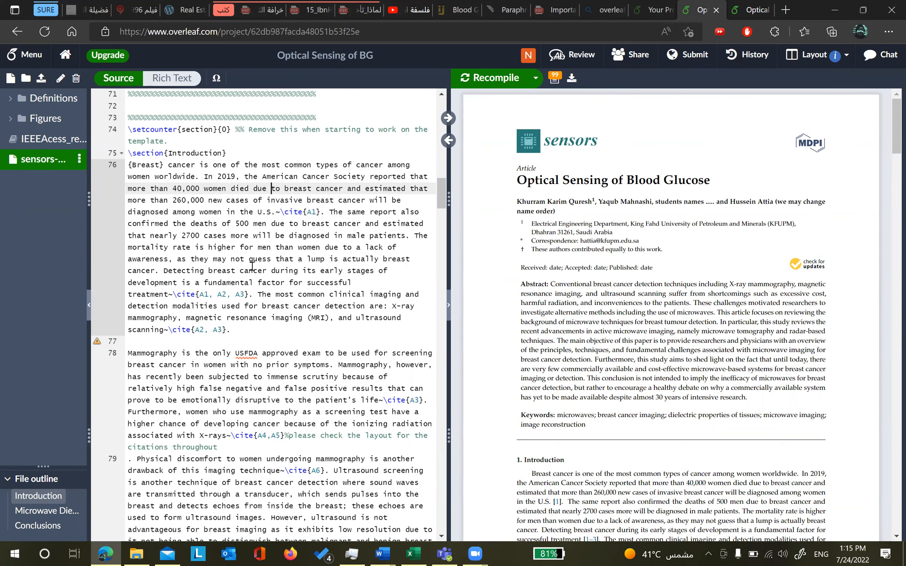
{"action": "scroll", "coordinate": [237, 262], "scroll_direction": "up", "scroll_amount": 3}
{"action": "scroll", "coordinate": [228, 251], "scroll_direction": "up", "scroll_amount": 10}
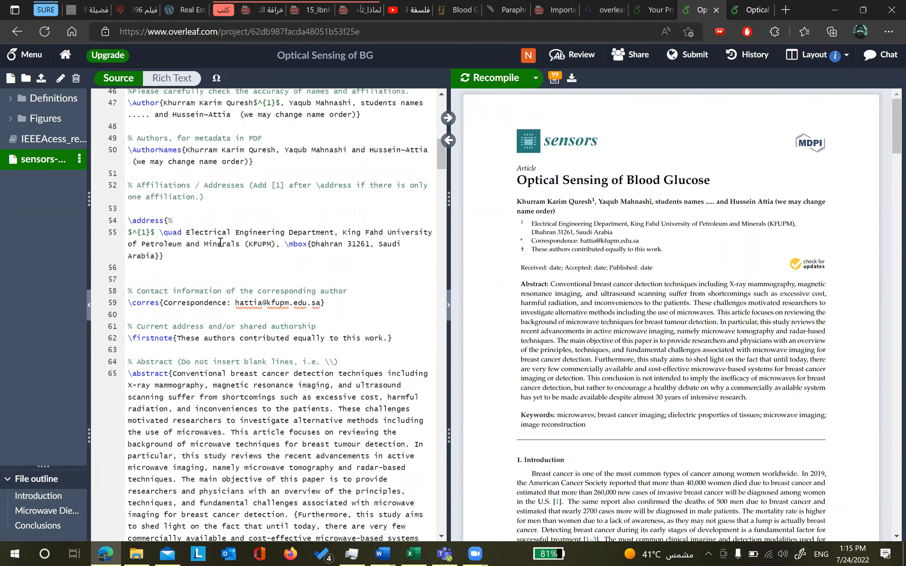
{"action": "scroll", "coordinate": [157, 264], "scroll_direction": "up", "scroll_amount": 5}
{"action": "double_click", "coordinate": [154, 263]}
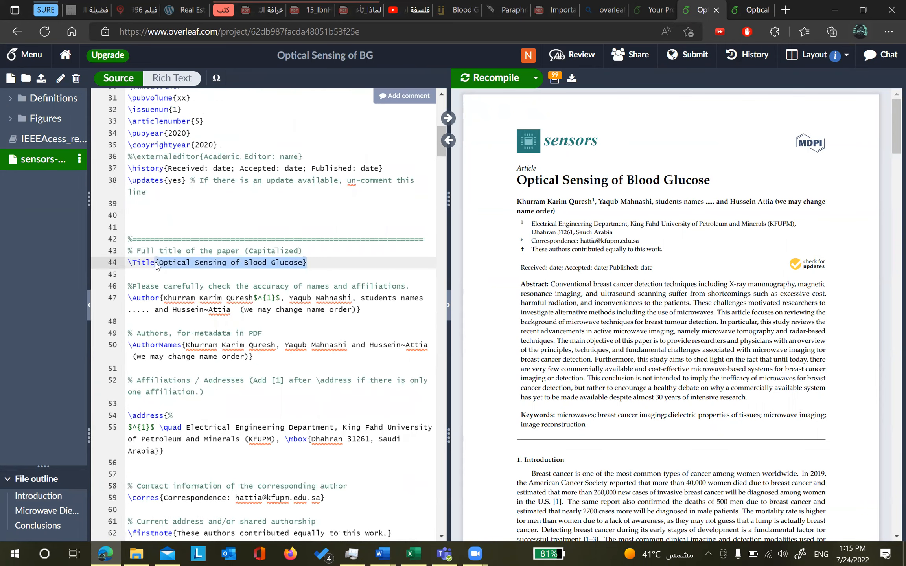
{"action": "triple_click", "coordinate": [163, 262]}
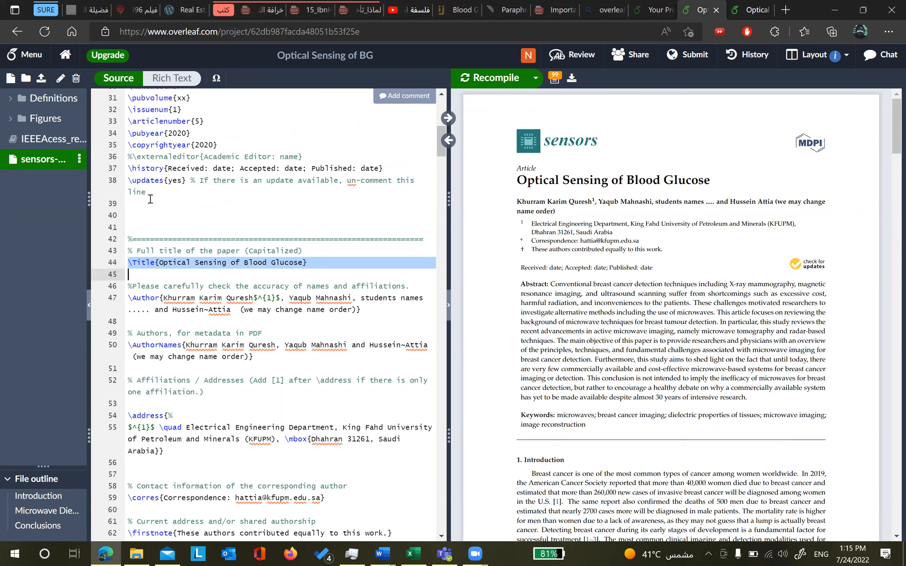
{"action": "left_click", "coordinate": [197, 265]}
{"action": "type", "text": "hhhh"}
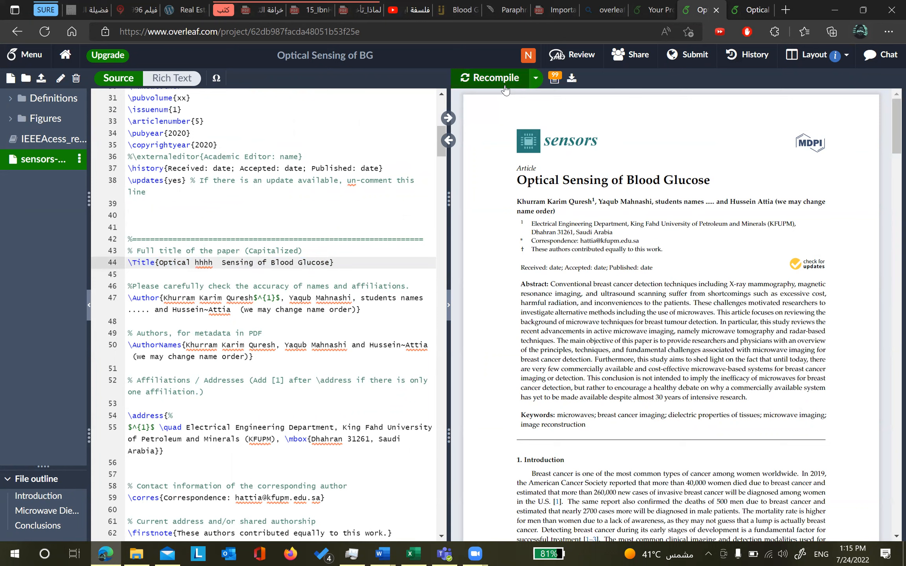
{"action": "left_click", "coordinate": [499, 76]}
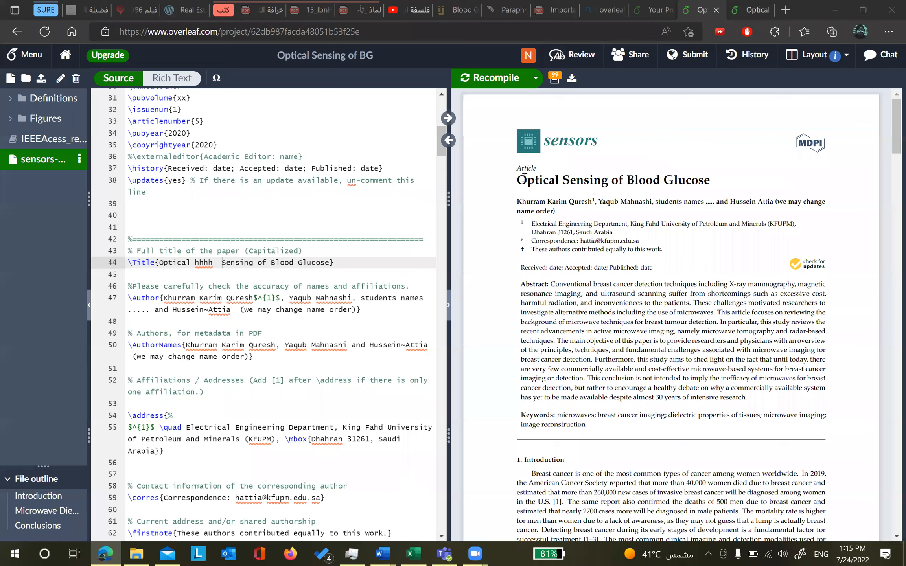
Remove "hhhh" from the paper's title in the source
{"action": "double_click", "coordinate": [211, 263]}
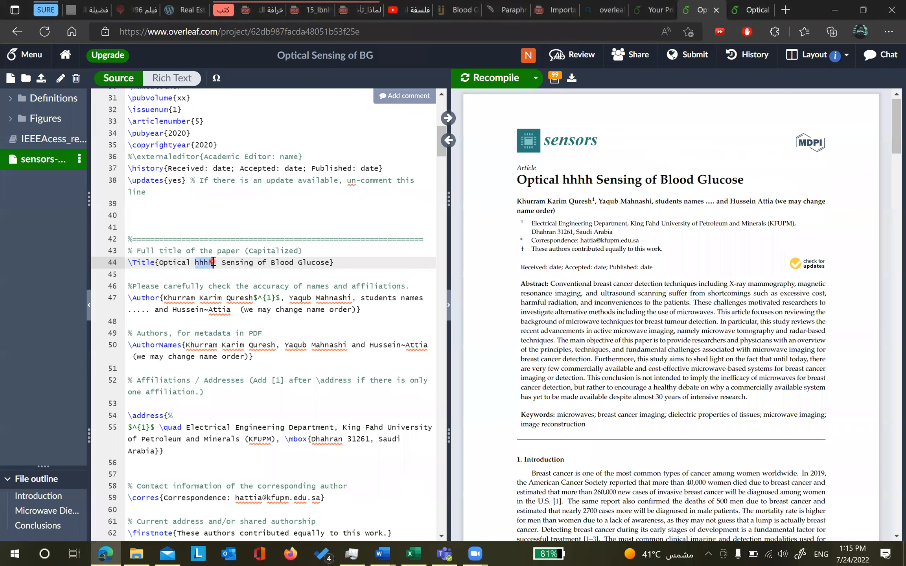
{"action": "key", "text": "BackSpace"}
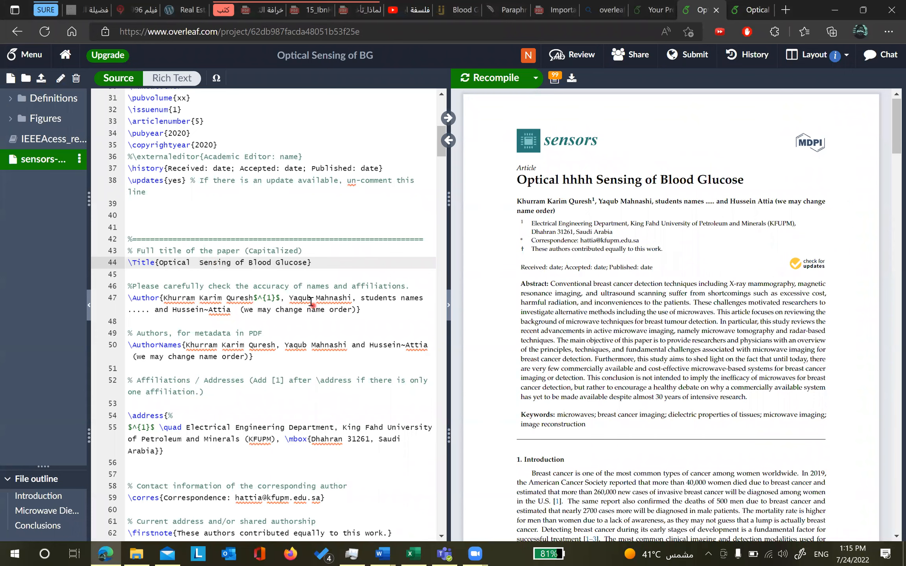
Highlight the abstract in the source and a matching passage of it in the compiled PDF
{"action": "scroll", "coordinate": [264, 286], "scroll_direction": "down", "scroll_amount": 5}
{"action": "left_click", "coordinate": [172, 179]}
{"action": "left_click", "coordinate": [330, 395], "text": "shift"}
{"action": "left_click", "coordinate": [329, 403], "text": "shift"}
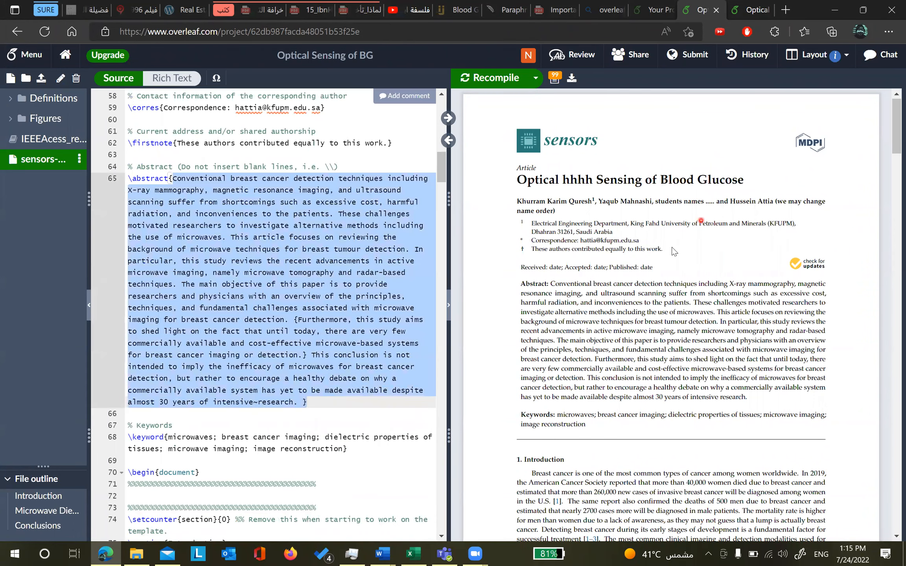
{"action": "left_click_drag", "start_coordinate": [567, 293], "coordinate": [574, 301]}
{"action": "left_click_drag", "start_coordinate": [667, 368], "coordinate": [612, 305]}
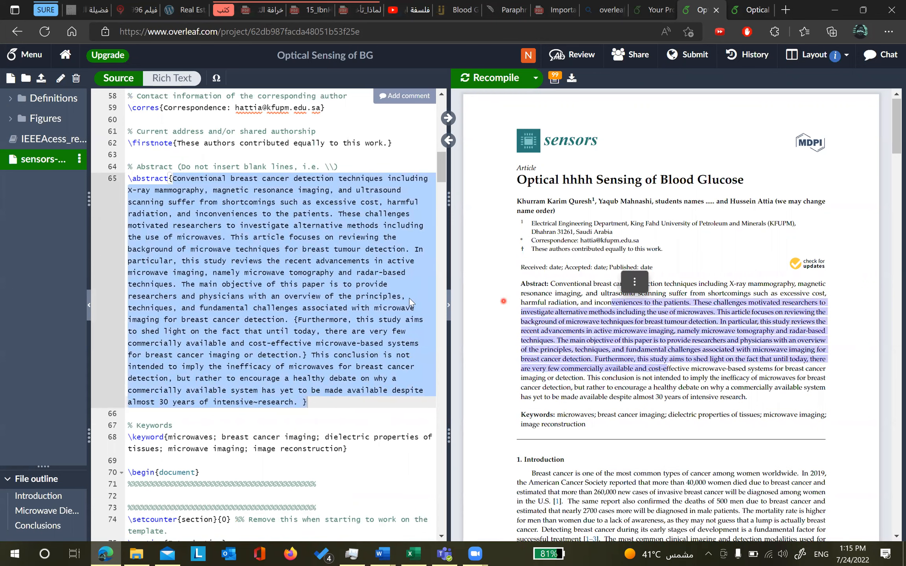
Compare the first Introduction paragraph in the source with its compiled version by highlighting its opening sentences
{"action": "scroll", "coordinate": [300, 278], "scroll_direction": "down", "scroll_amount": 8}
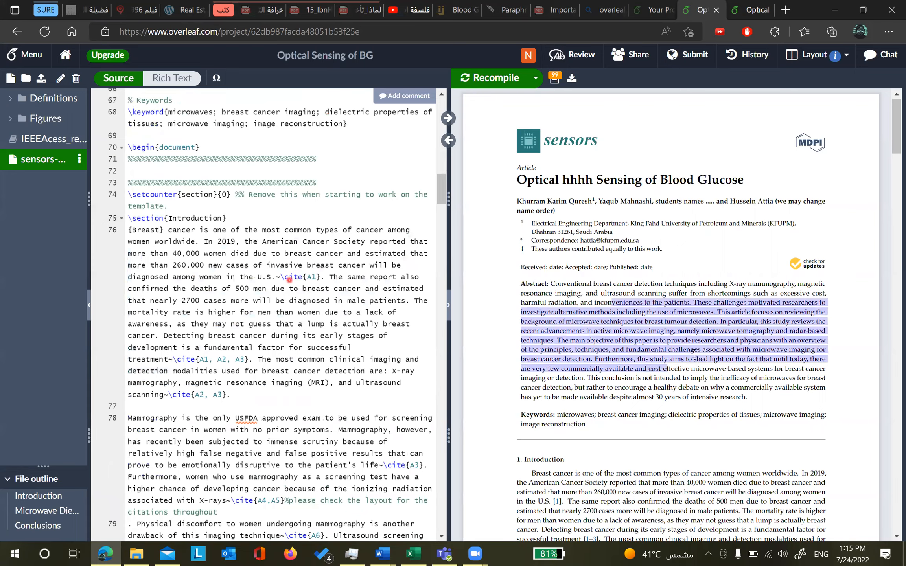
{"action": "scroll", "coordinate": [693, 354], "scroll_direction": "down", "scroll_amount": 5}
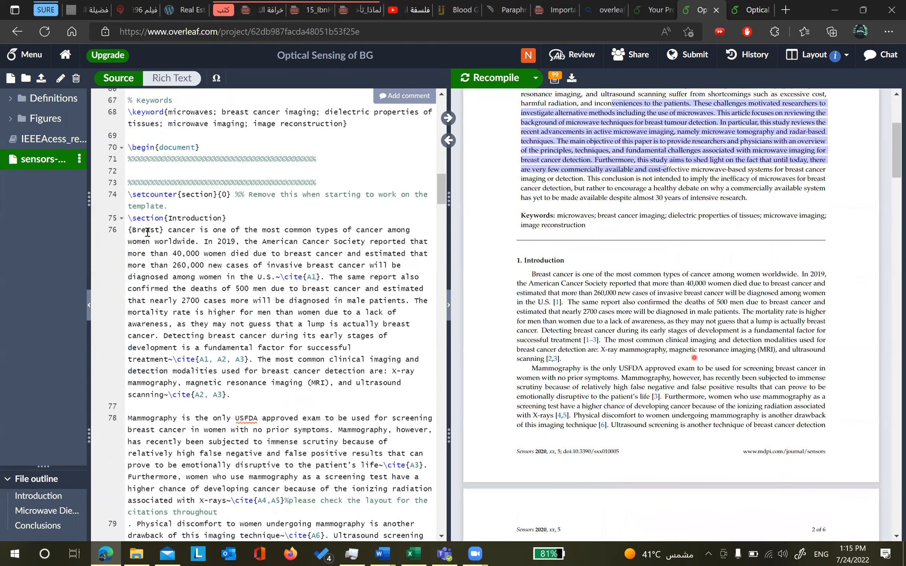
{"action": "left_click_drag", "start_coordinate": [143, 232], "coordinate": [218, 288]}
{"action": "left_click_drag", "start_coordinate": [233, 326], "coordinate": [232, 325]}
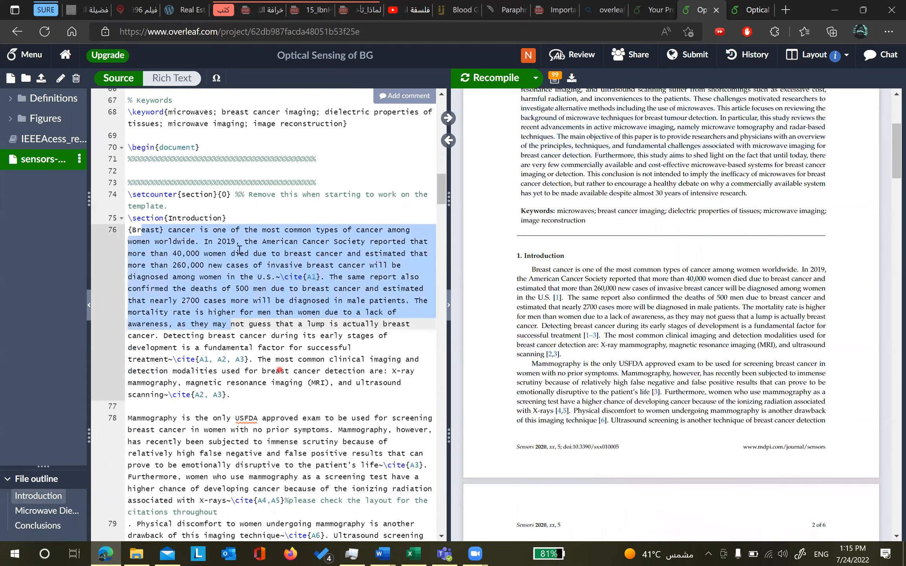
{"action": "scroll", "coordinate": [245, 214], "scroll_direction": "down", "scroll_amount": 5}
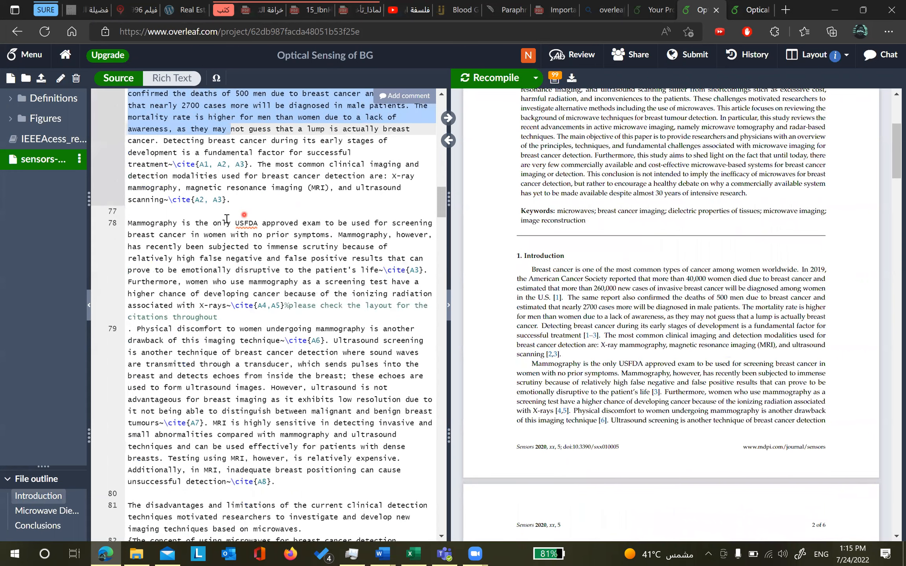
Examine the paragraph break before the Mammography paragraph in the PDF and place the cursor on its blank source line
{"action": "double_click", "coordinate": [573, 364]}
{"action": "scroll", "coordinate": [555, 272], "scroll_direction": "down", "scroll_amount": 3}
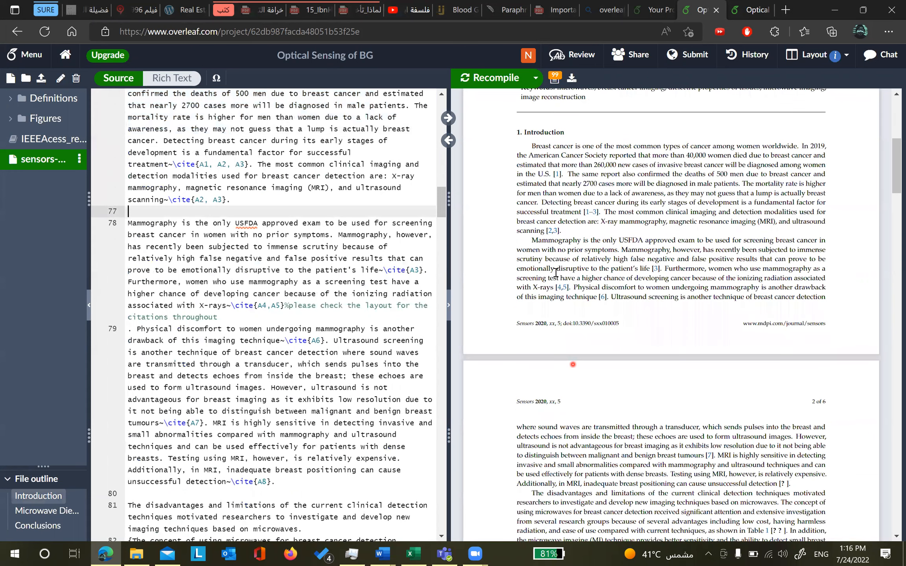
{"action": "left_click_drag", "start_coordinate": [537, 229], "coordinate": [607, 270]}
{"action": "left_click", "coordinate": [160, 210]}
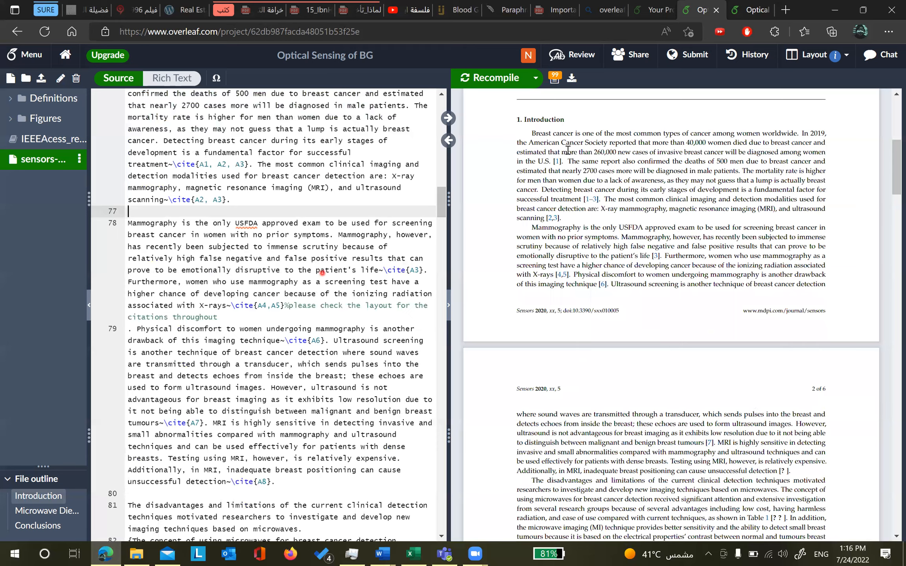
Enlarge the compiled Introduction and highlight the first citation, [1], after "in the U.S."
{"action": "scroll", "coordinate": [322, 272], "scroll_direction": "up", "scroll_amount": 3}
{"action": "left_click", "coordinate": [528, 115]}
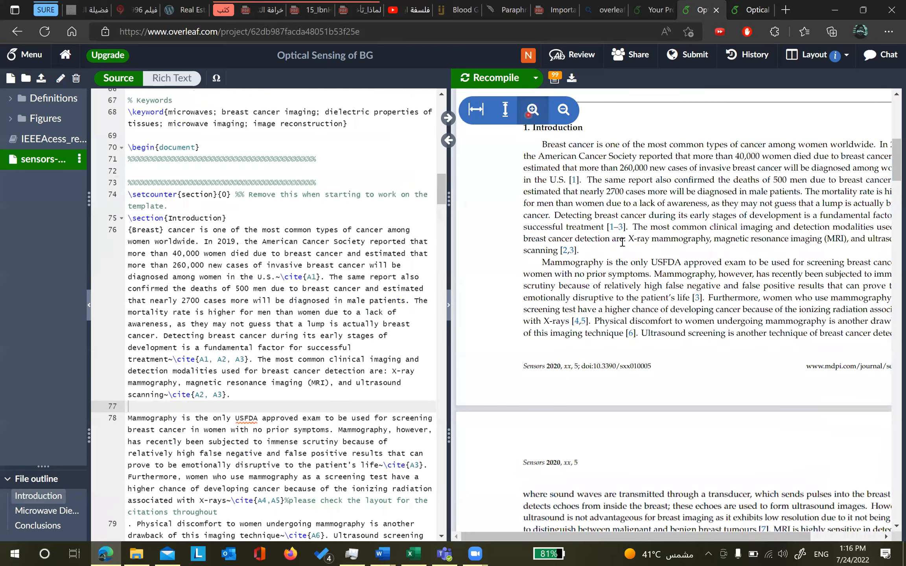
{"action": "left_click_drag", "start_coordinate": [620, 229], "coordinate": [656, 231]}
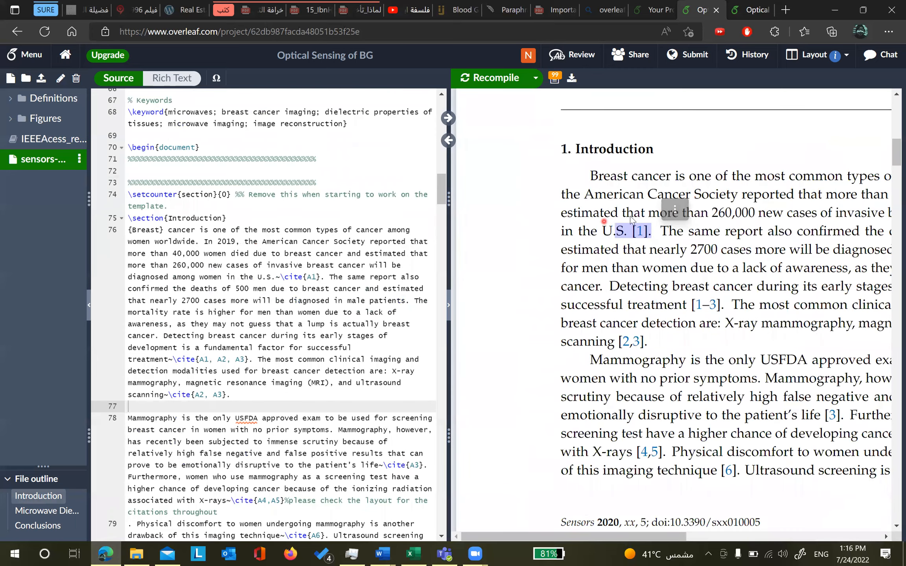
Widen the file list, open IEEEAcess_ref_m.bib, and examine how its article entries relate to citation [1]
{"action": "left_click_drag", "start_coordinate": [89, 175], "coordinate": [152, 185]}
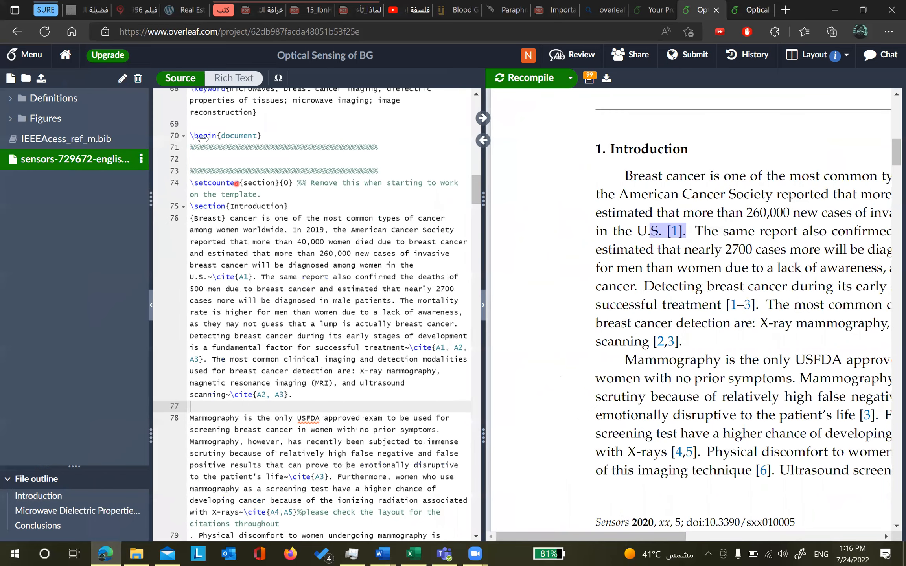
{"action": "left_click", "coordinate": [59, 139]}
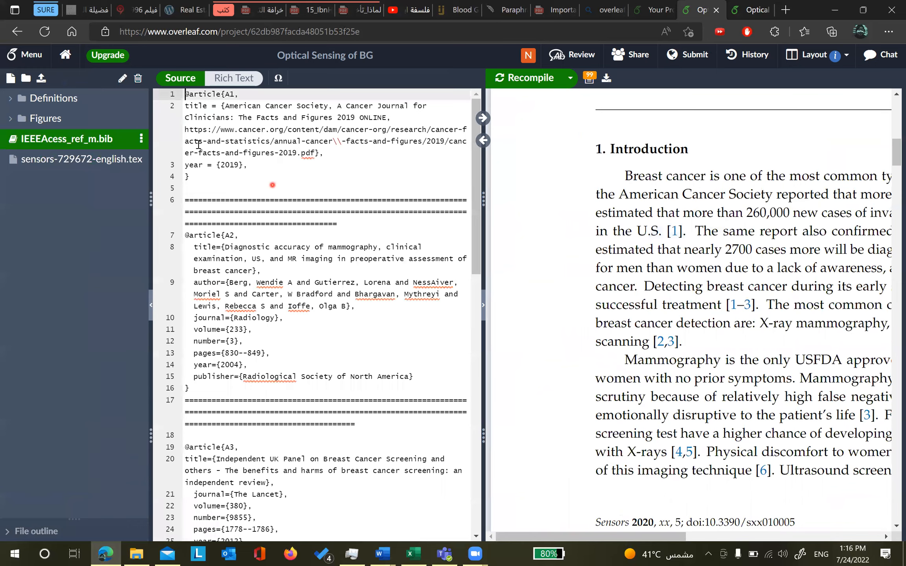
{"action": "scroll", "coordinate": [262, 272], "scroll_direction": "down", "scroll_amount": 5}
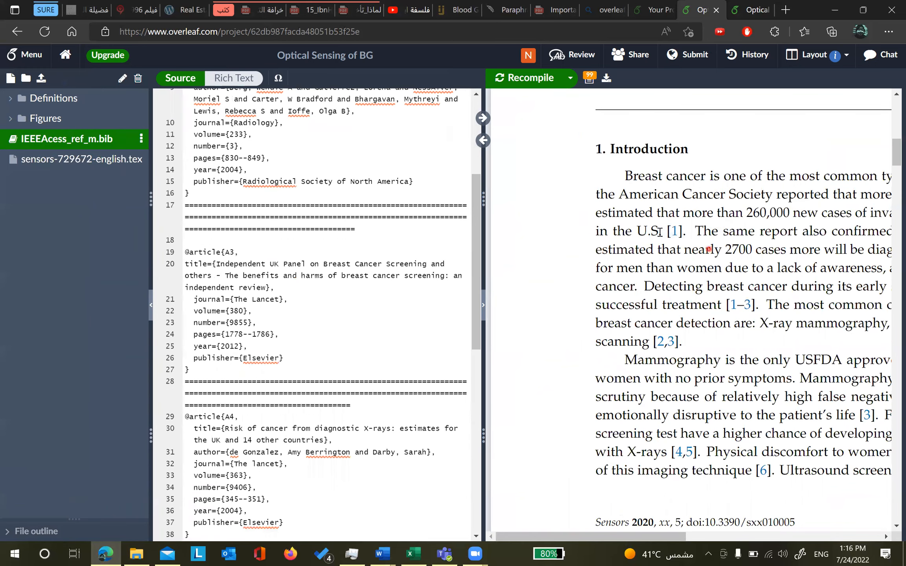
{"action": "double_click", "coordinate": [683, 232]}
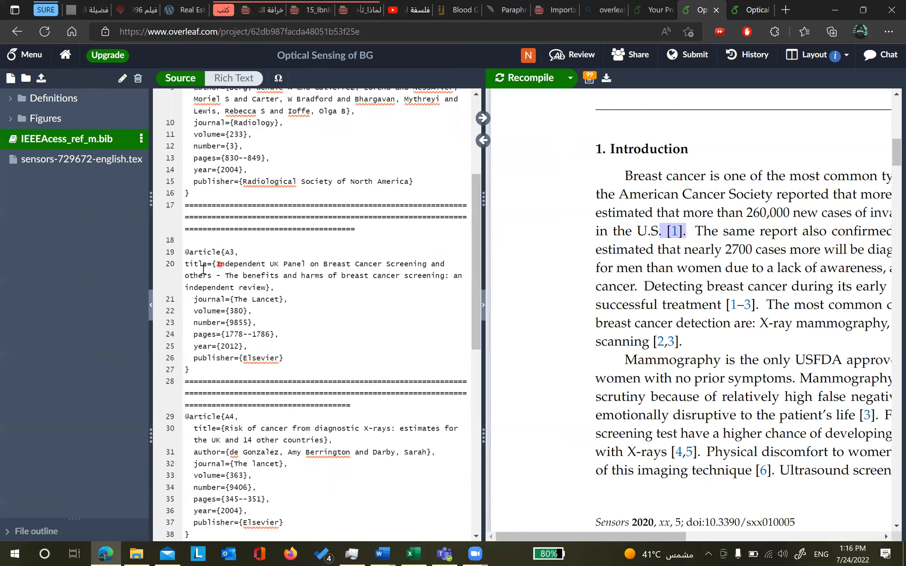
{"action": "left_click_drag", "start_coordinate": [186, 252], "coordinate": [266, 375]}
{"action": "left_click", "coordinate": [283, 276]}
Search the web for "ieee xplore" and open the IEEE Xplore site
{"action": "left_click", "coordinate": [756, 10]}
{"action": "left_click", "coordinate": [558, 29]}
{"action": "type", "text": "ieee"}
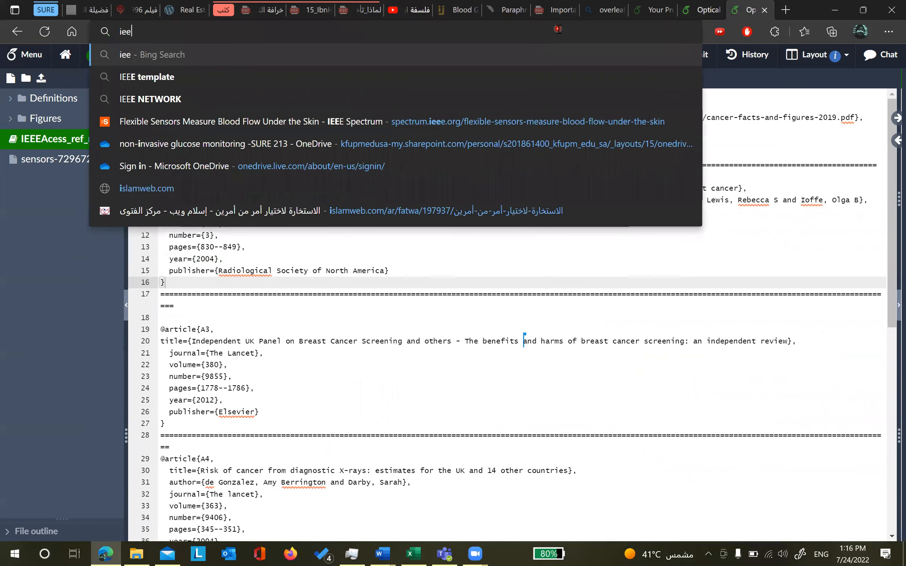
{"action": "key", "text": "Down"}
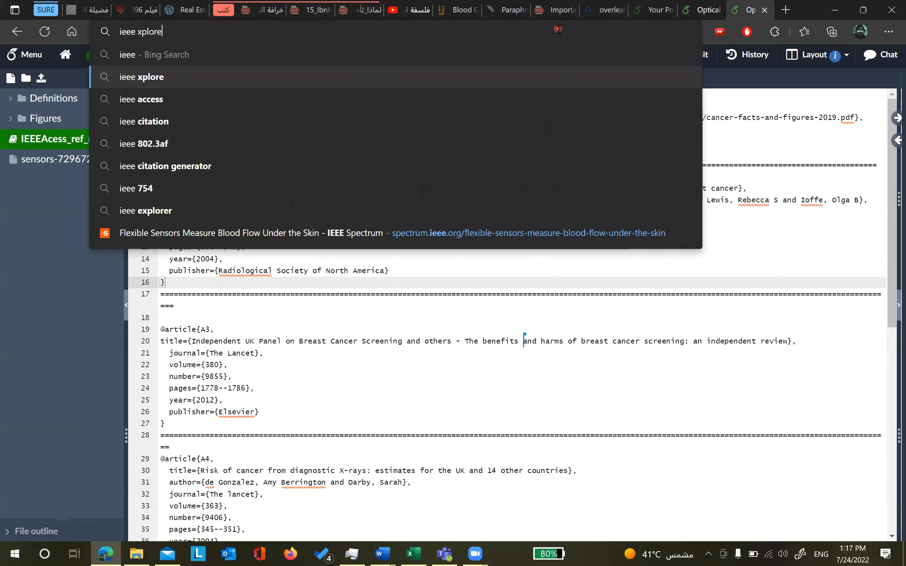
{"action": "key", "text": "Return"}
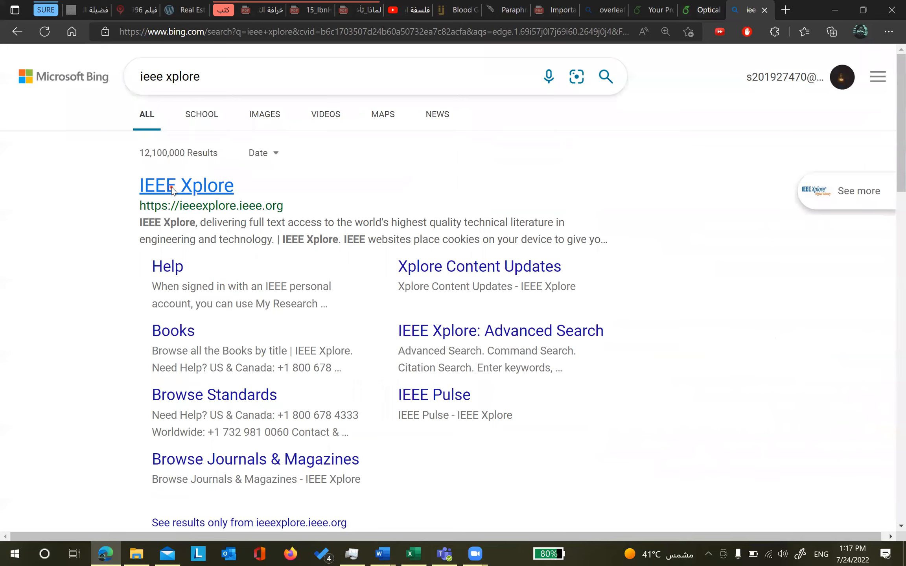
{"action": "left_click", "coordinate": [172, 189]}
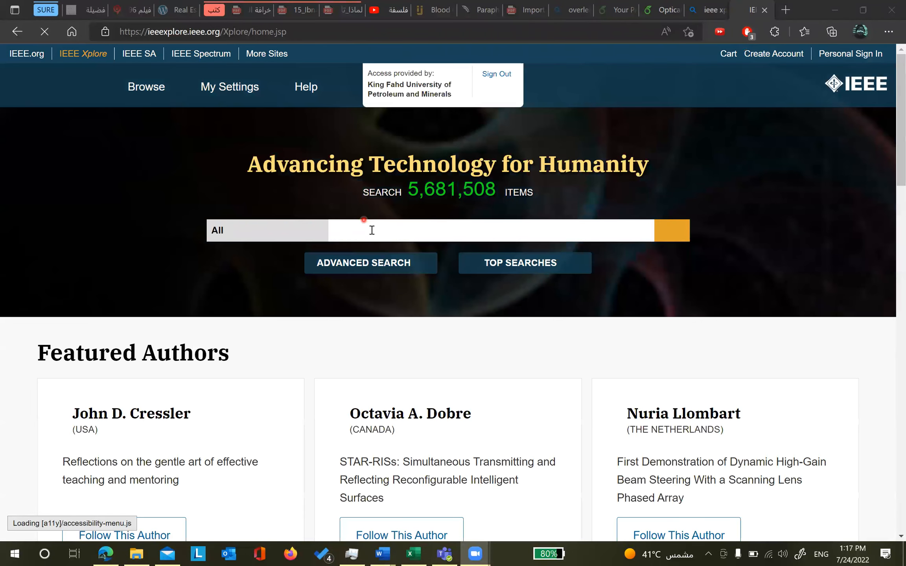
Search IEEE Xplore for "antenna", accept the cookie notice, and browse the listed papers
{"action": "left_click", "coordinate": [372, 230]}
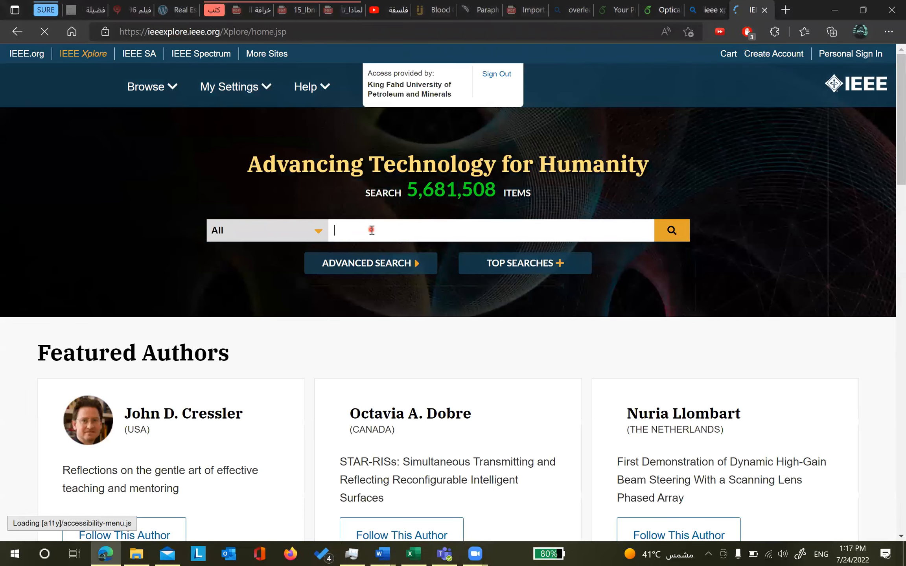
{"action": "type", "text": "antenna"}
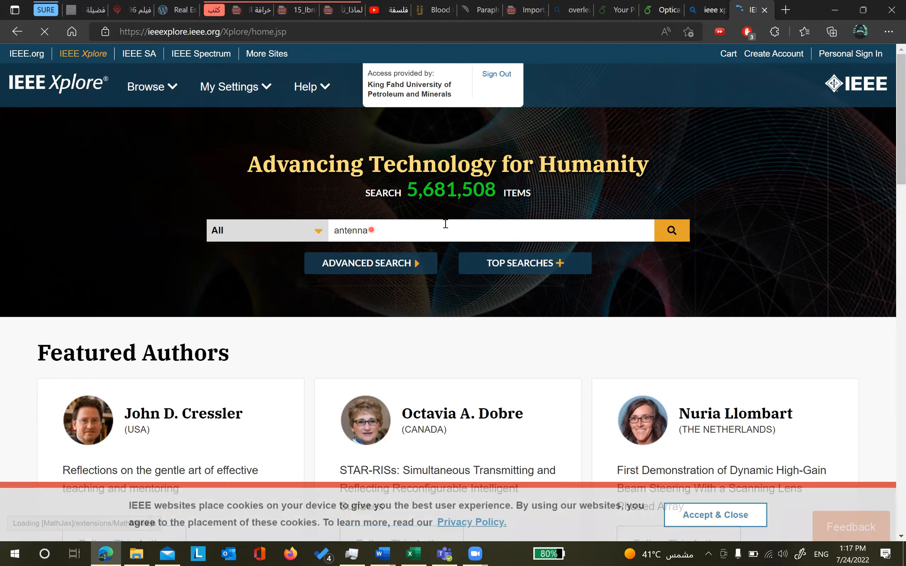
{"action": "key", "text": "Return"}
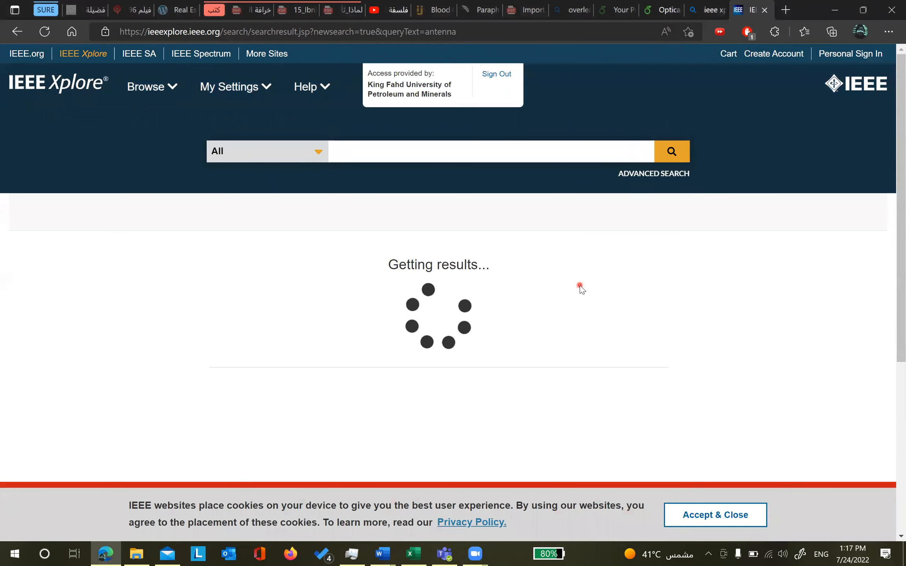
{"action": "left_click", "coordinate": [474, 154]}
{"action": "left_click", "coordinate": [713, 515]}
{"action": "scroll", "coordinate": [491, 385], "scroll_direction": "down", "scroll_amount": 3}
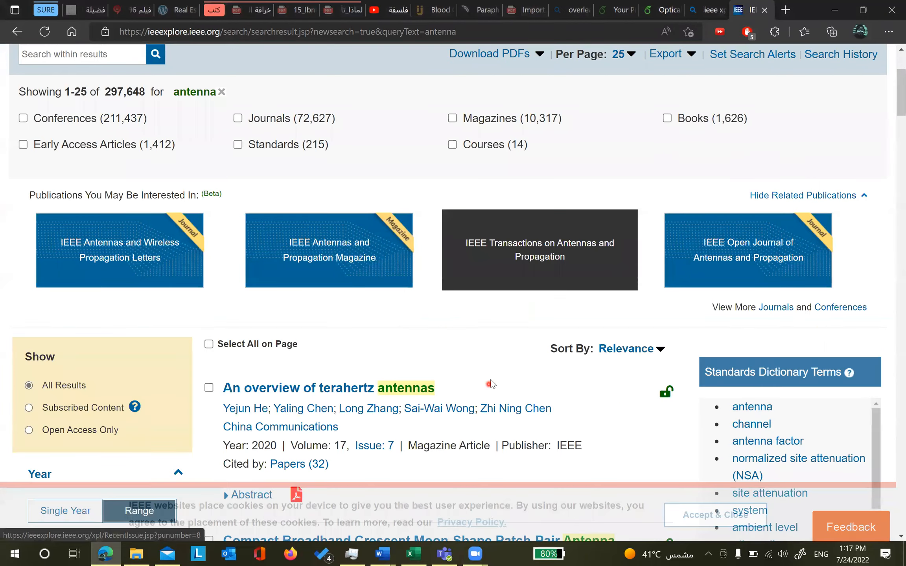
{"action": "scroll", "coordinate": [619, 254], "scroll_direction": "down", "scroll_amount": 5}
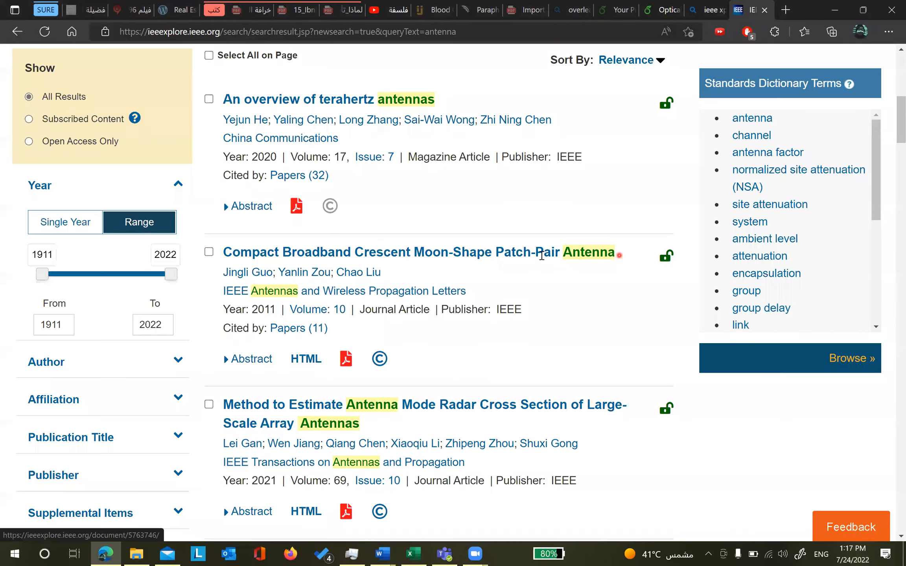
Copy the title "Compact Broadband Crescent Moon-Shape Patch-Pair Antenna", search the web for it, and open its IEEE Xplore page
{"action": "left_click_drag", "start_coordinate": [232, 247], "coordinate": [223, 252]}
{"action": "key", "text": "ctrl+c"}
{"action": "scroll", "coordinate": [448, 237], "scroll_direction": "up", "scroll_amount": 6}
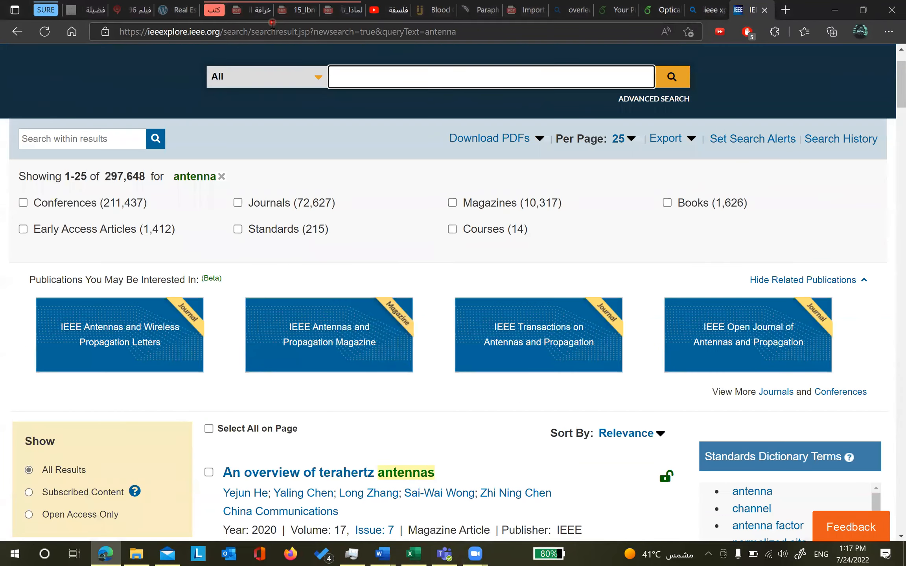
{"action": "left_click", "coordinate": [264, 36]}
{"action": "key", "text": "ctrl+v"}
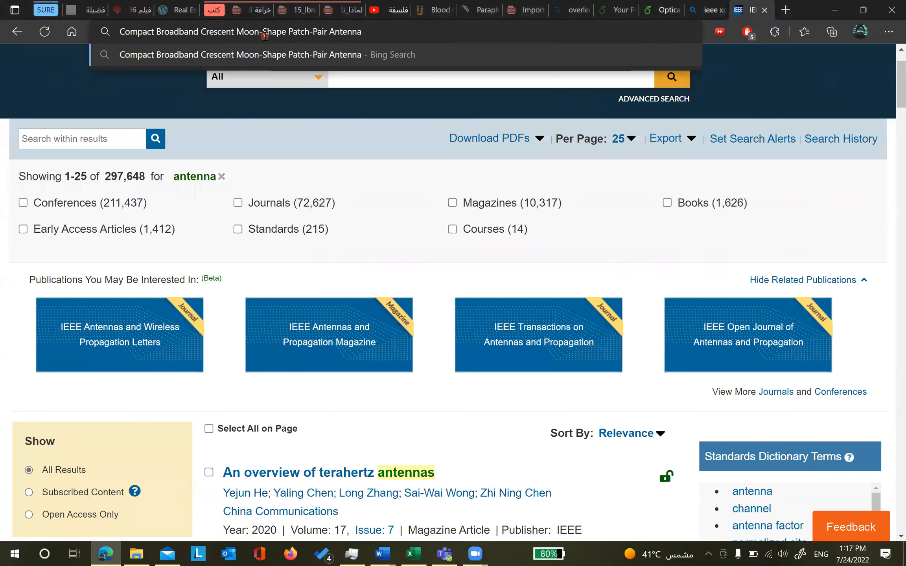
{"action": "key", "text": "Return"}
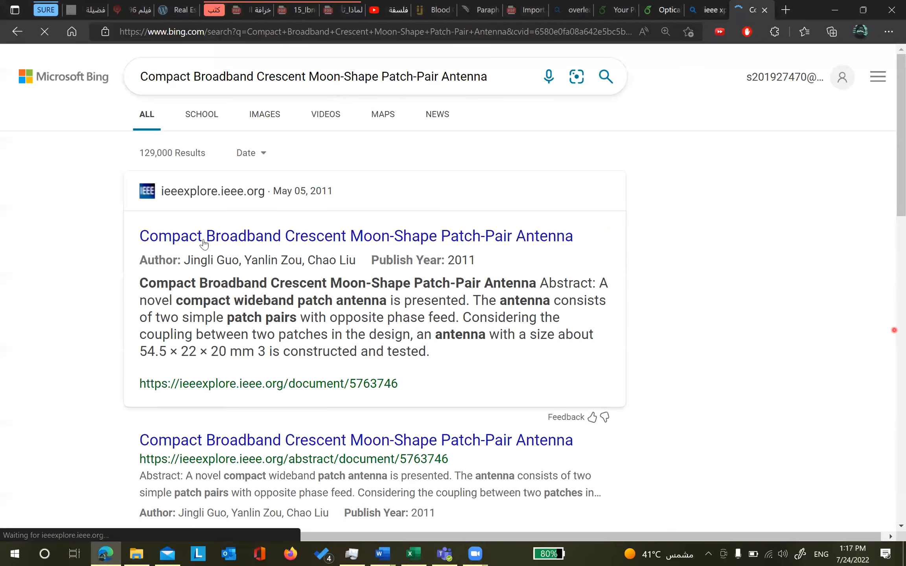
{"action": "left_click", "coordinate": [229, 243]}
{"action": "left_click", "coordinate": [667, 236]}
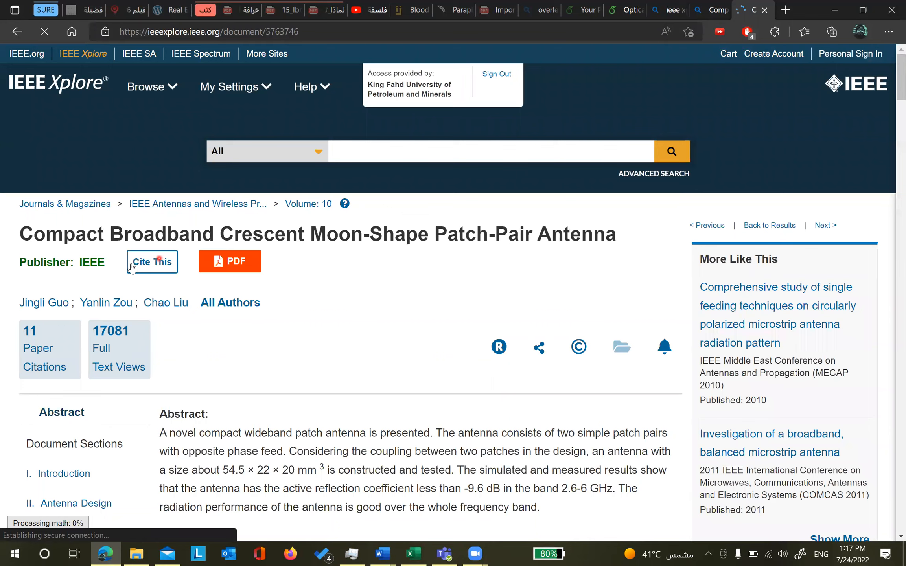
Open the paper's citation in BibTeX format on IEEE Xplore and copy the full entry
{"action": "left_click", "coordinate": [159, 269]}
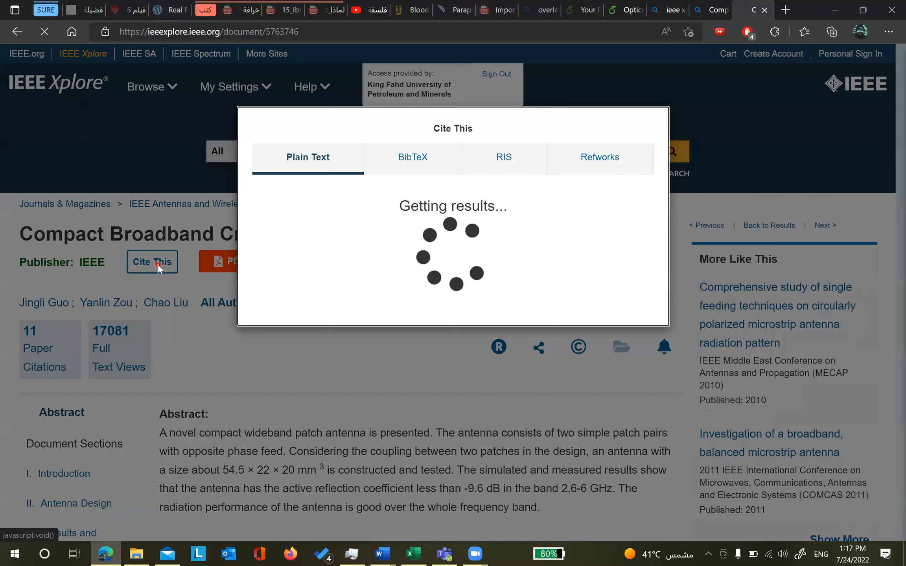
{"action": "left_click", "coordinate": [412, 163]}
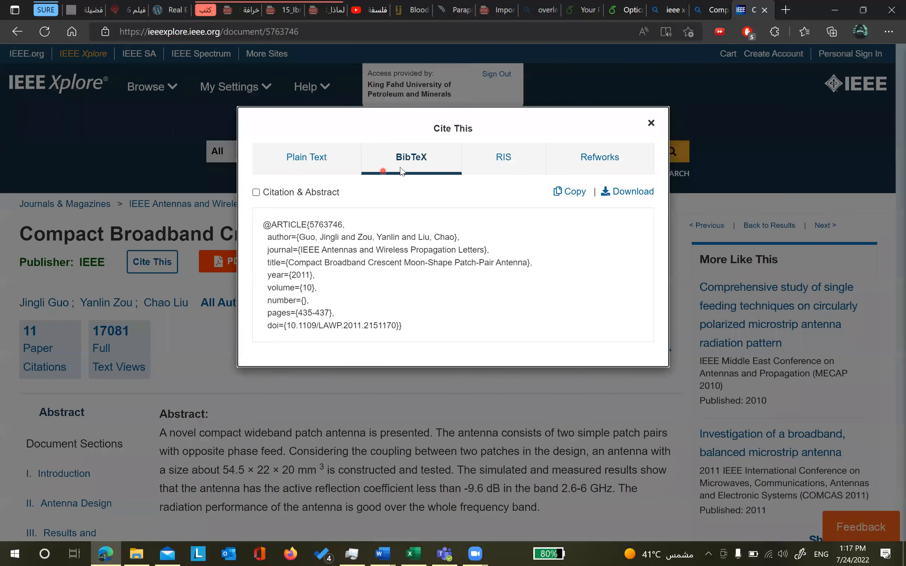
{"action": "left_click_drag", "start_coordinate": [403, 335], "coordinate": [296, 235]}
{"action": "right_click", "coordinate": [322, 248]}
{"action": "left_click", "coordinate": [314, 240]}
Switch back to Overleaf and paste the copied BibTeX entry above entry A1 in IEEEAcess_ref_m.bib, leaving blank lines between them
{"action": "left_click", "coordinate": [623, 10]}
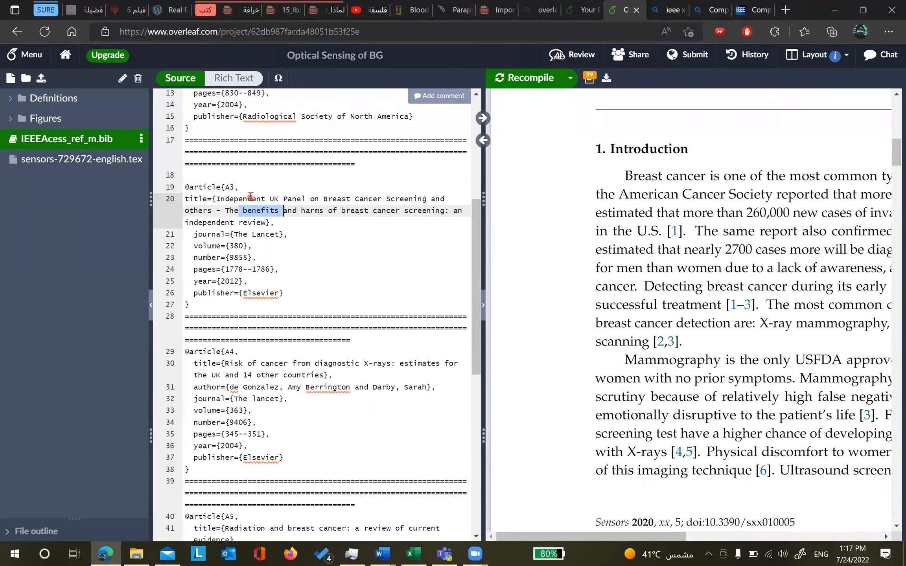
{"action": "scroll", "coordinate": [190, 158], "scroll_direction": "up", "scroll_amount": 6}
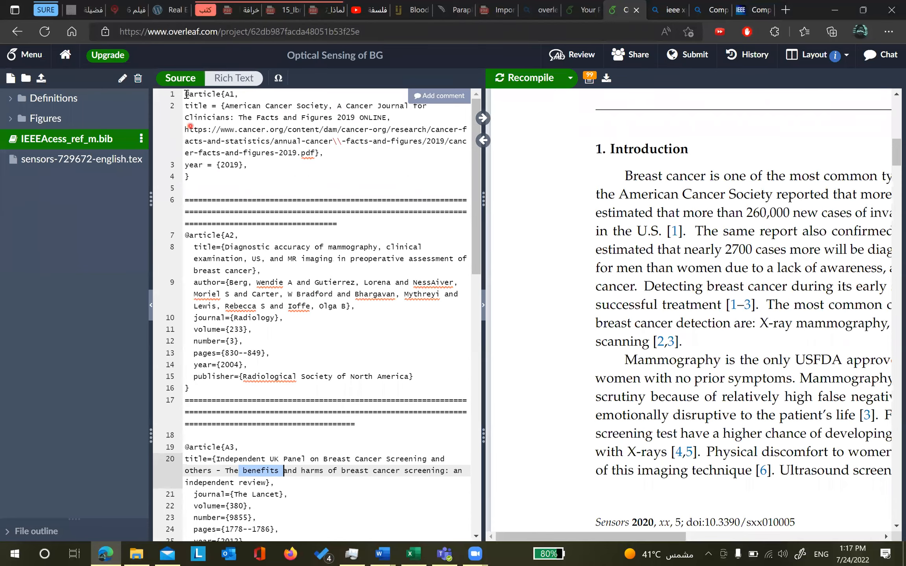
{"action": "left_click", "coordinate": [187, 93]}
{"action": "key", "text": "Return"}
{"action": "key", "text": "Return"}
{"action": "key", "text": "Return"}
{"action": "key", "text": "Return"}
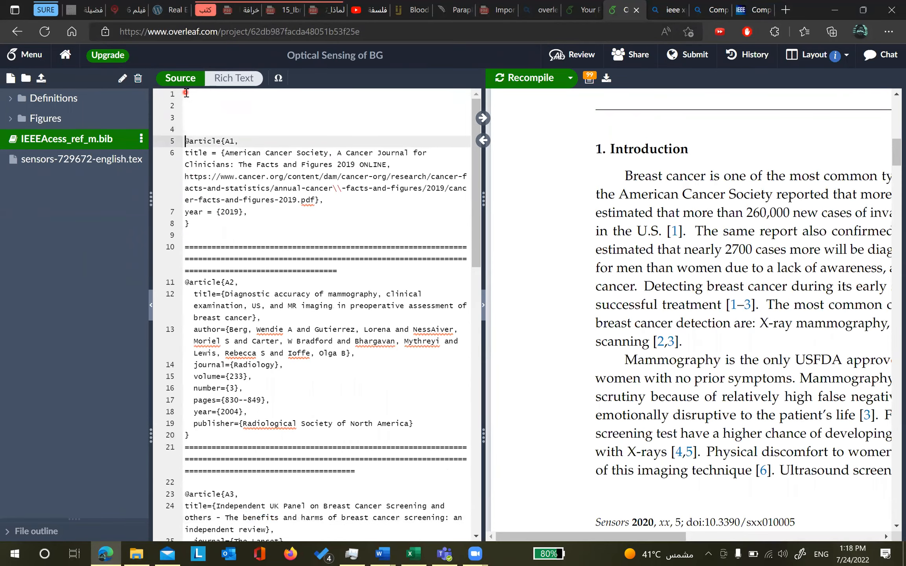
{"action": "key", "text": "Up"}
{"action": "key", "text": "Up"}
{"action": "key", "text": "Up"}
{"action": "key", "text": "Up"}
{"action": "key", "text": "ctrl+v"}
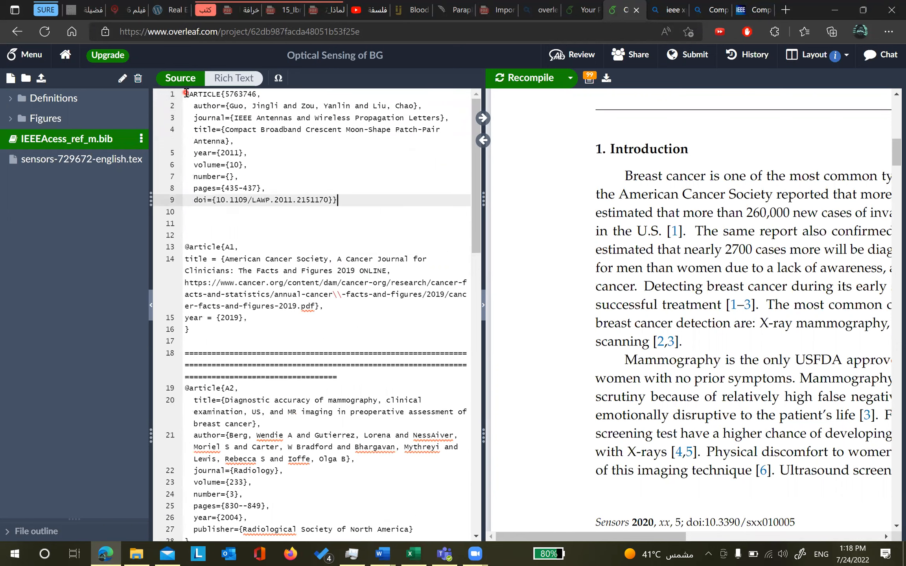
Replace the pasted entry's citation key 5763746 with a person's first name, and highlight the complete entry
{"action": "double_click", "coordinate": [244, 94]}
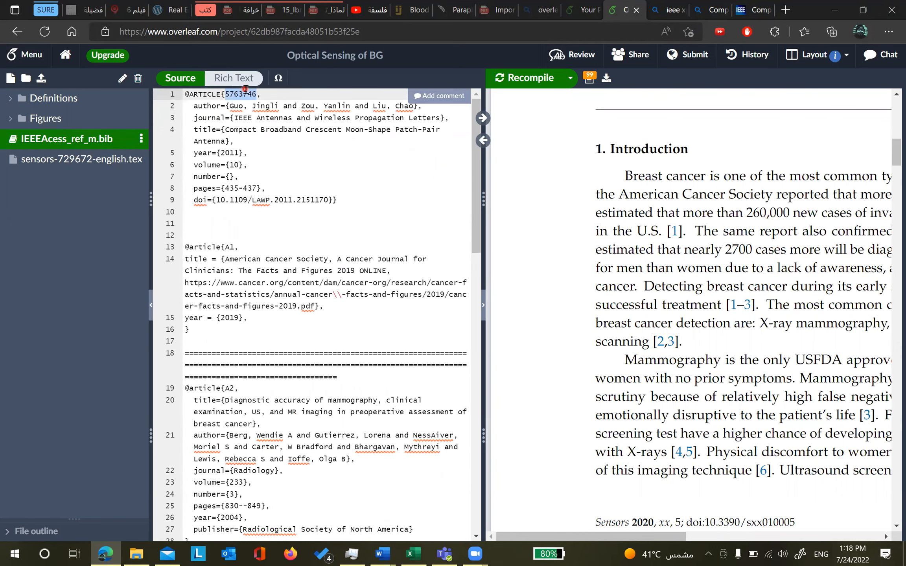
{"action": "type", "text": "Nader"}
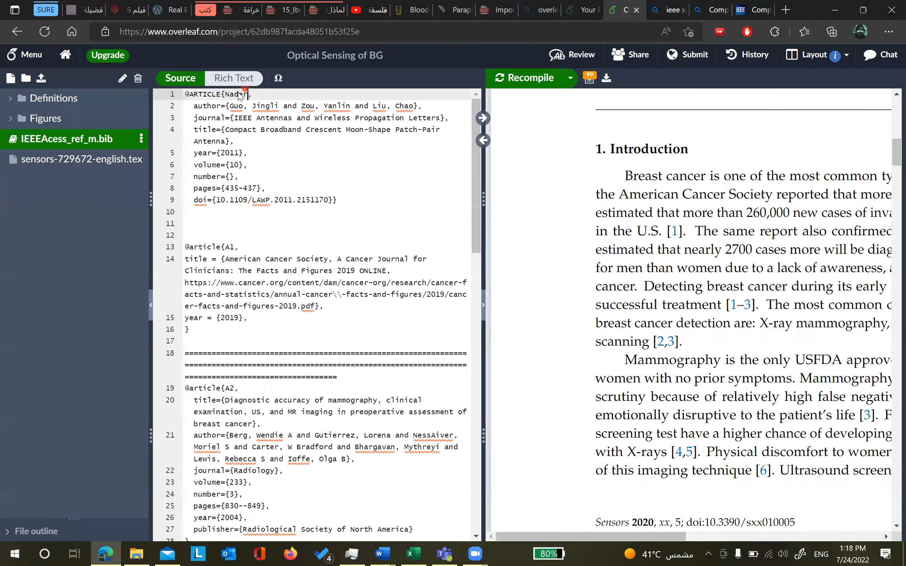
{"action": "double_click", "coordinate": [239, 93]}
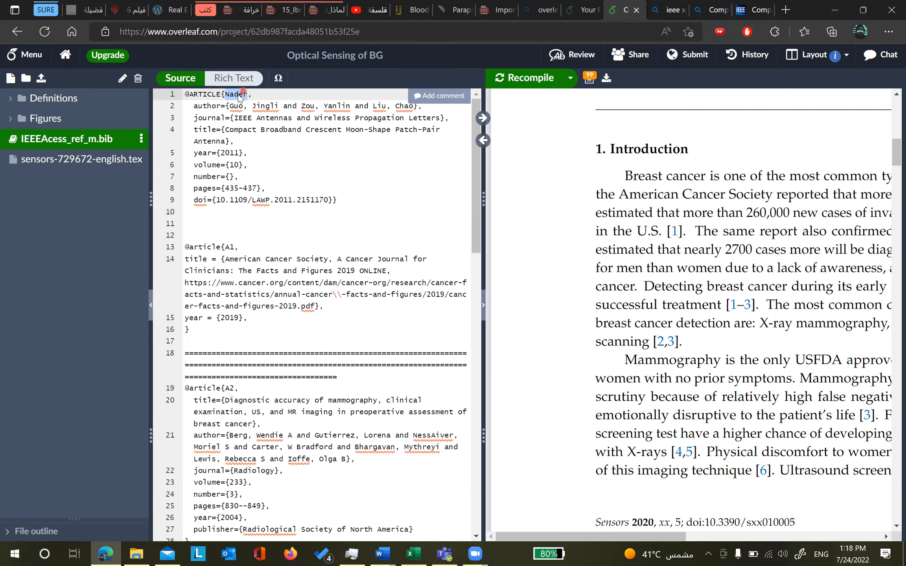
{"action": "left_click", "coordinate": [263, 151]}
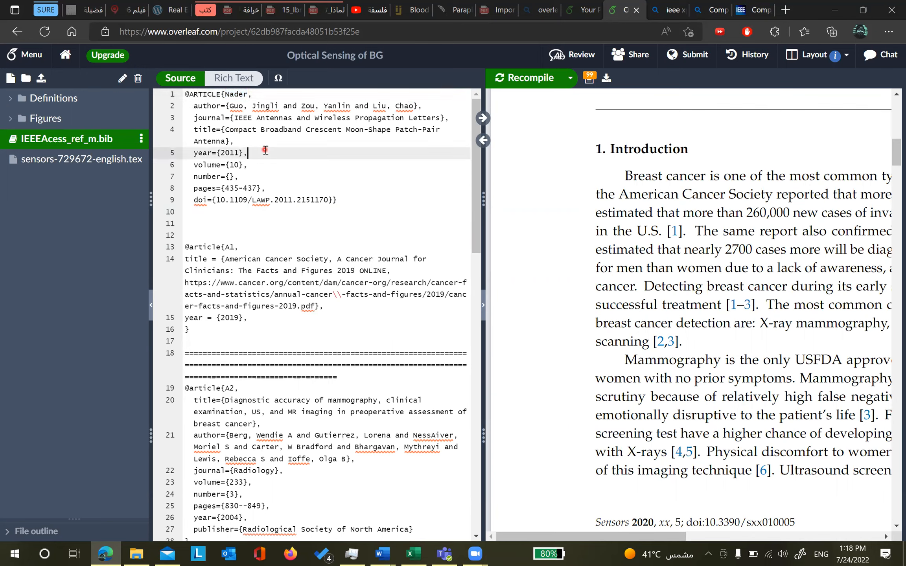
{"action": "double_click", "coordinate": [239, 94]}
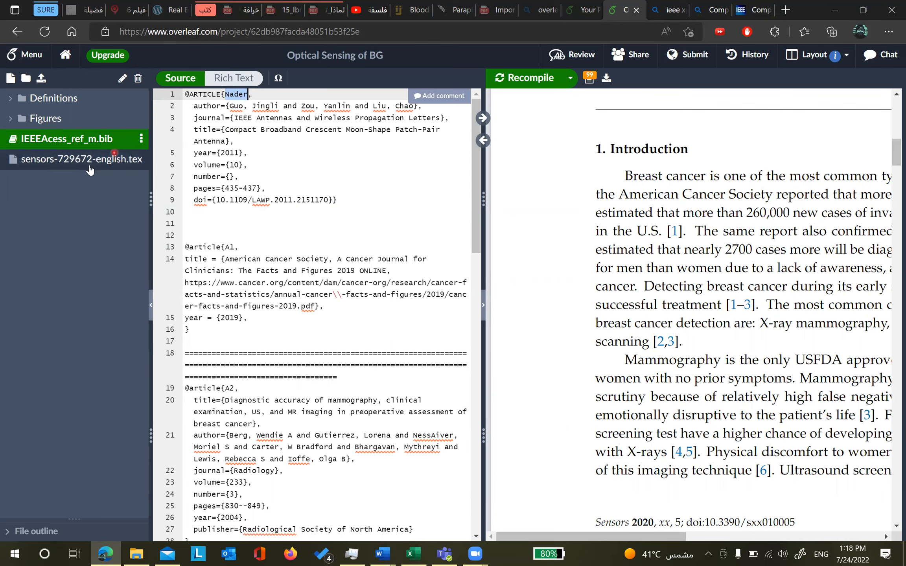
{"action": "left_click_drag", "start_coordinate": [352, 208], "coordinate": [185, 94]}
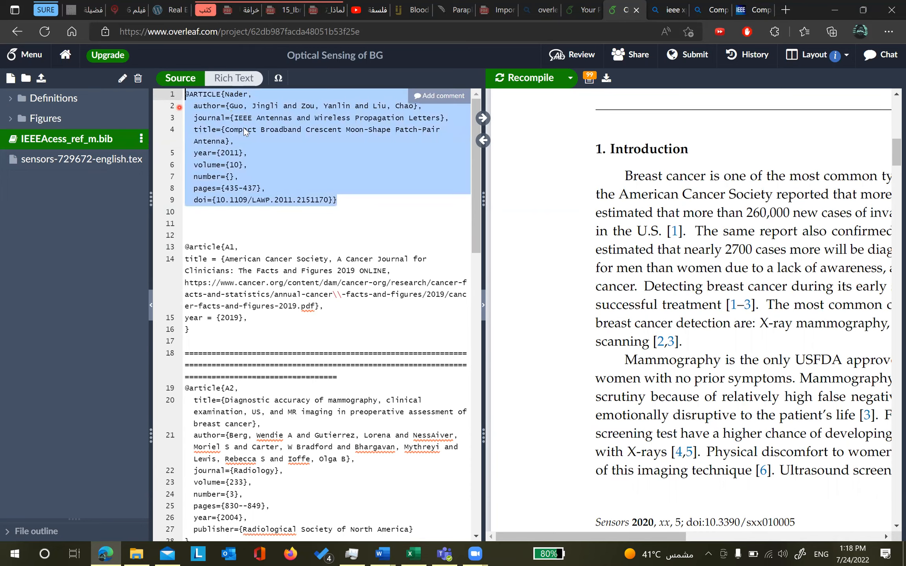
Close the two leftover Bing search pages and redisplay the antenna paper's BibTeX citation on IEEE Xplore, highlighting its text
{"action": "left_click", "coordinate": [667, 16]}
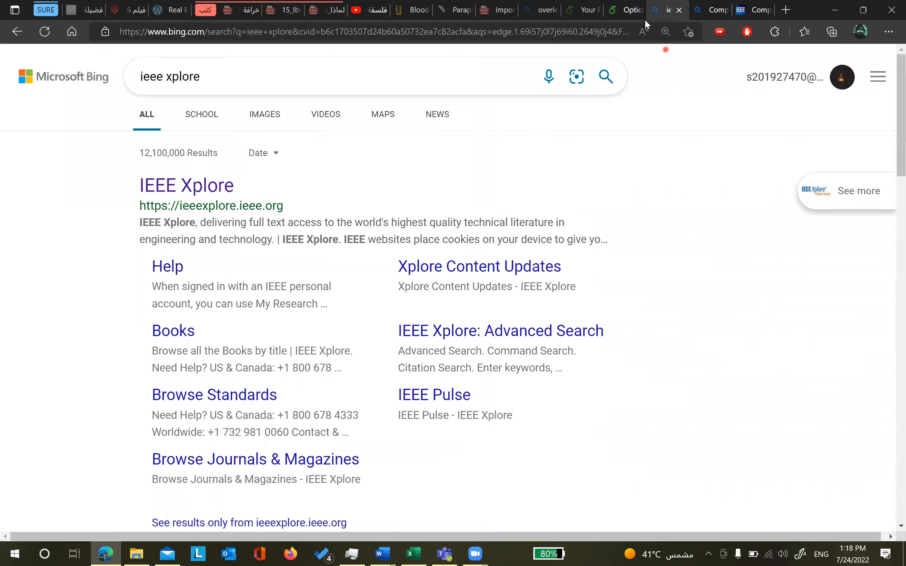
{"action": "left_click", "coordinate": [679, 10]}
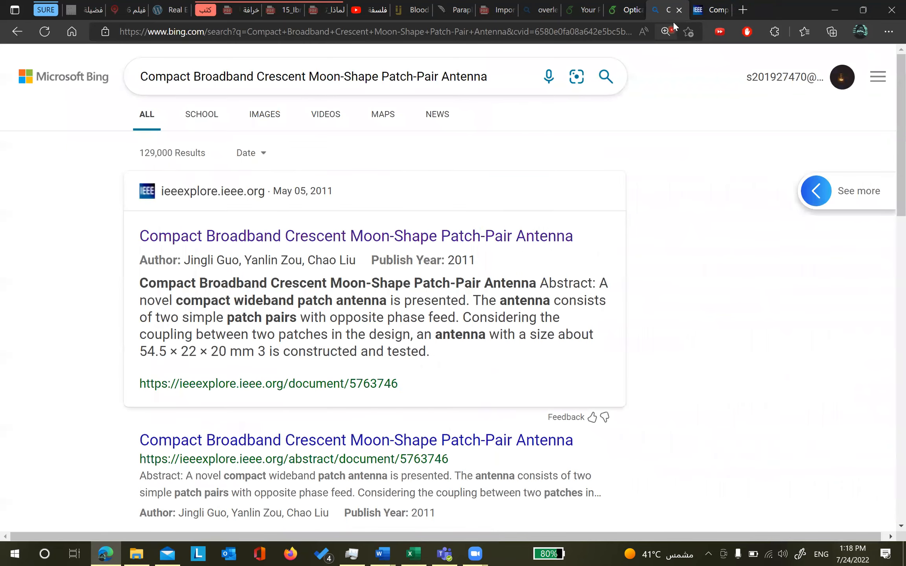
{"action": "left_click", "coordinate": [679, 11]}
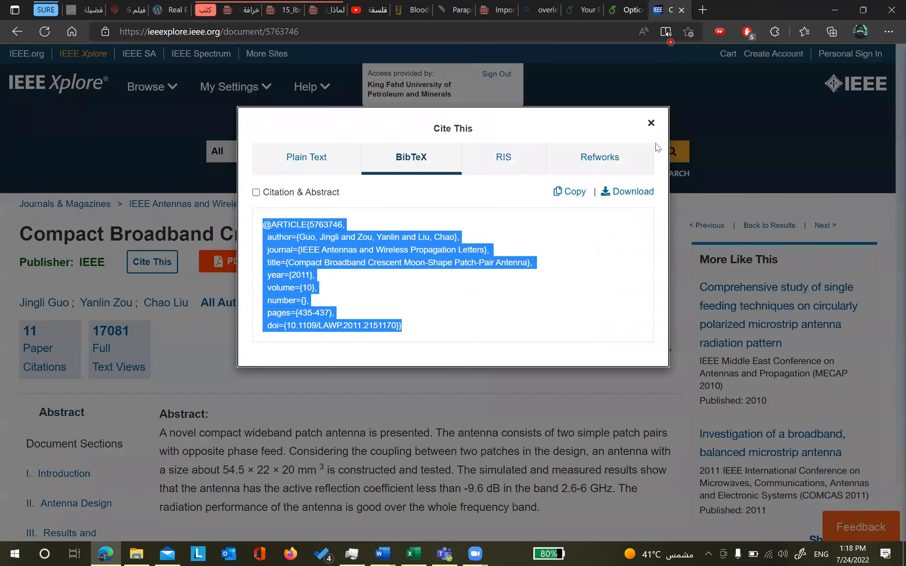
{"action": "left_click", "coordinate": [651, 124]}
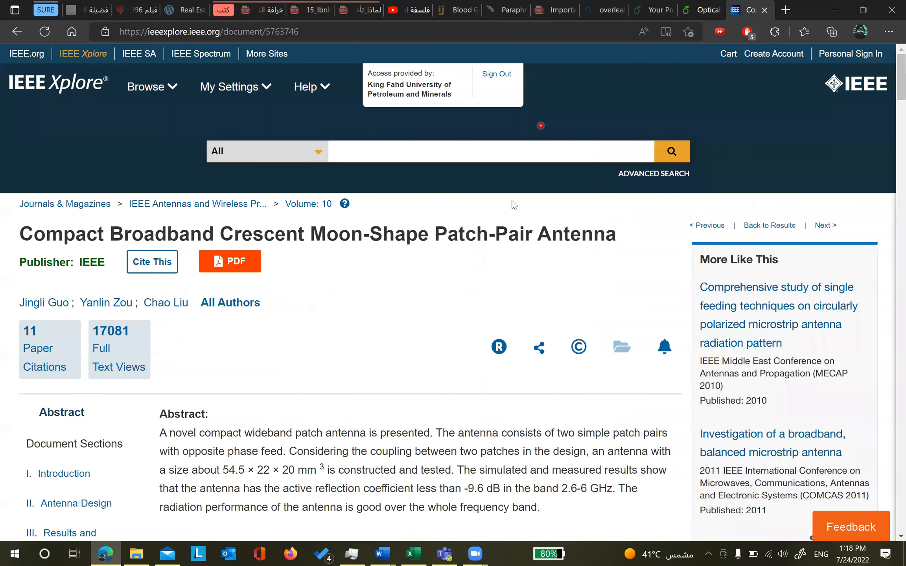
{"action": "left_click", "coordinate": [147, 263]}
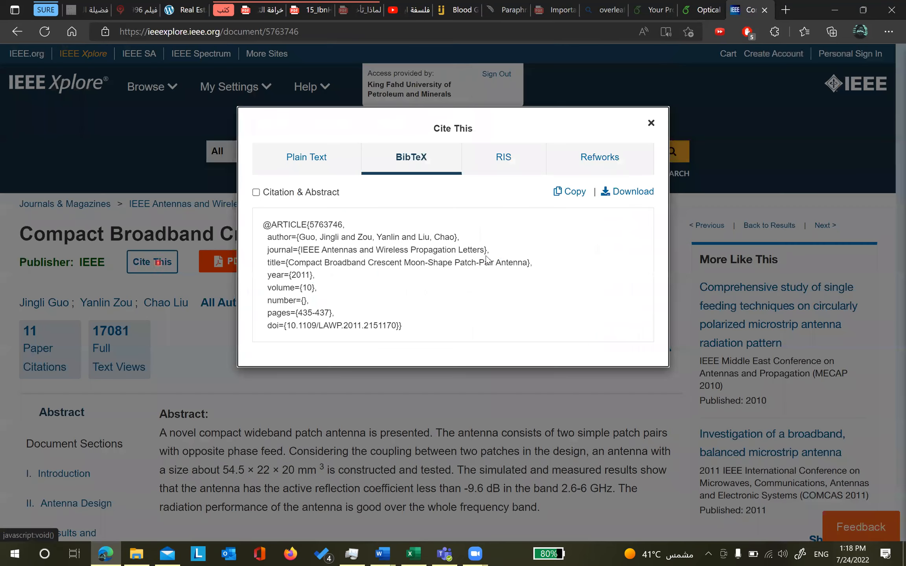
{"action": "left_click_drag", "start_coordinate": [401, 330], "coordinate": [265, 222]}
Return to Overleaf, open sensors-729672-english.tex, and insert a \cite of the new entry's key after "one of the" in the Introduction's first sentence
{"action": "left_click", "coordinate": [702, 5]}
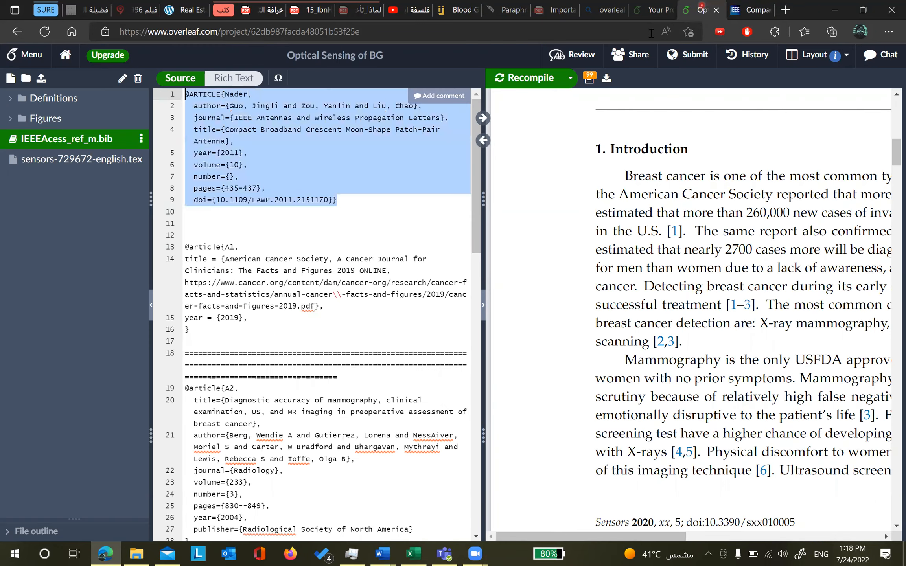
{"action": "left_click", "coordinate": [67, 139]}
{"action": "left_click", "coordinate": [17, 149]}
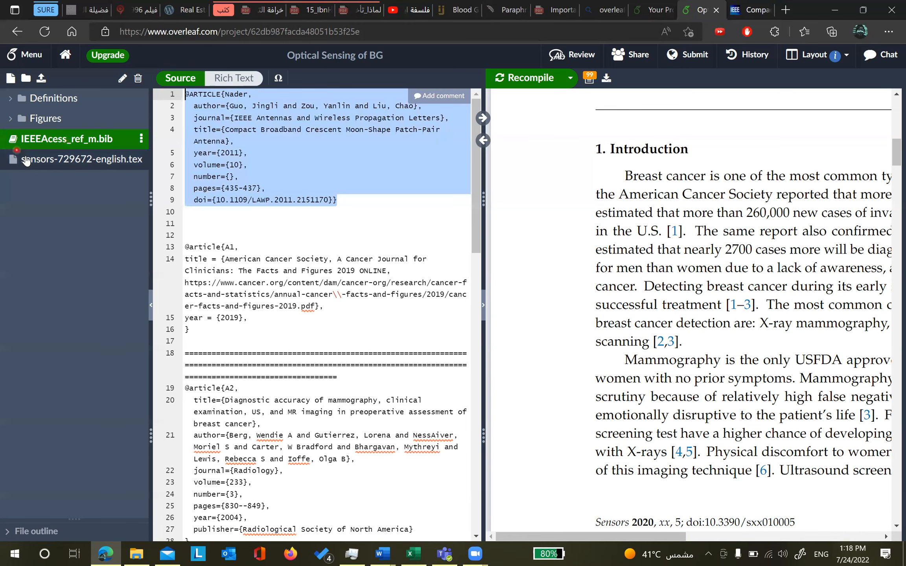
{"action": "left_click", "coordinate": [21, 158]}
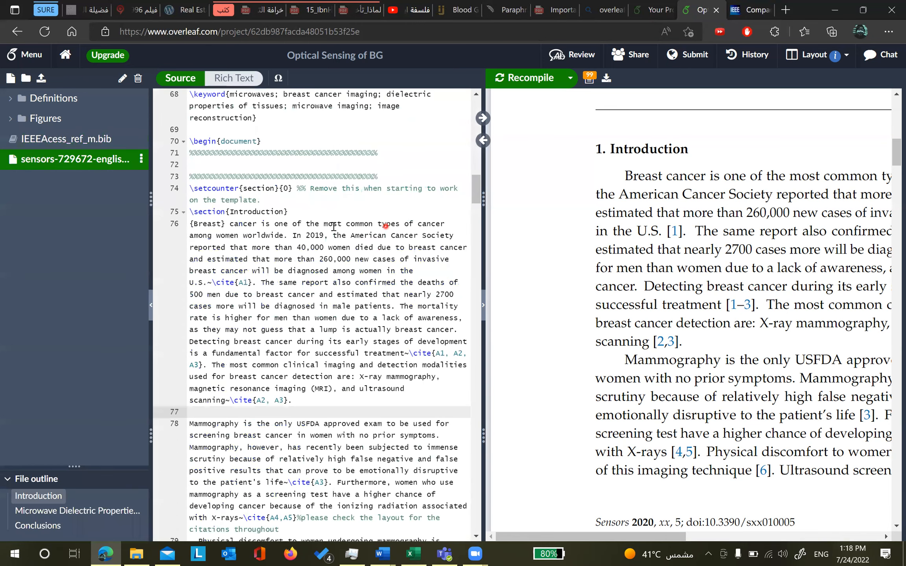
{"action": "left_click", "coordinate": [320, 224]}
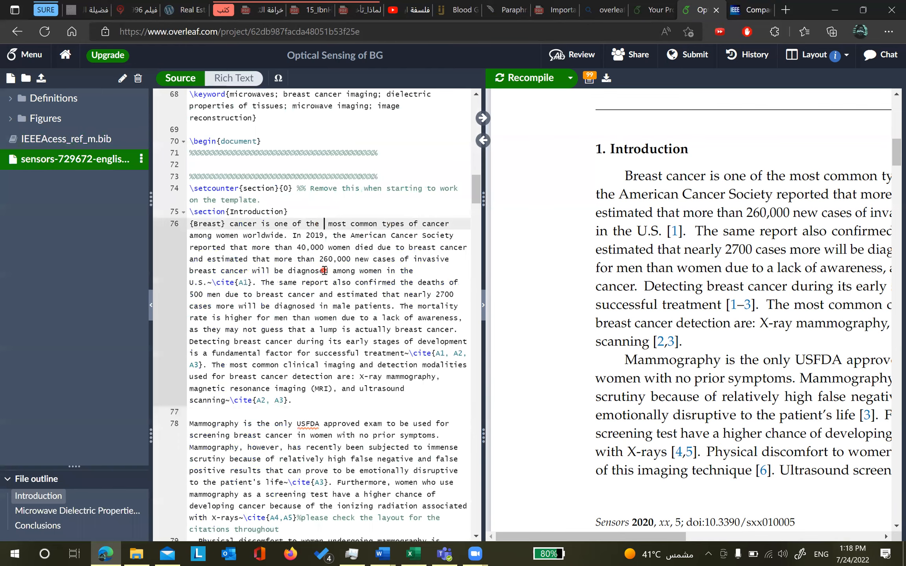
{"action": "type", "text": "cite"}
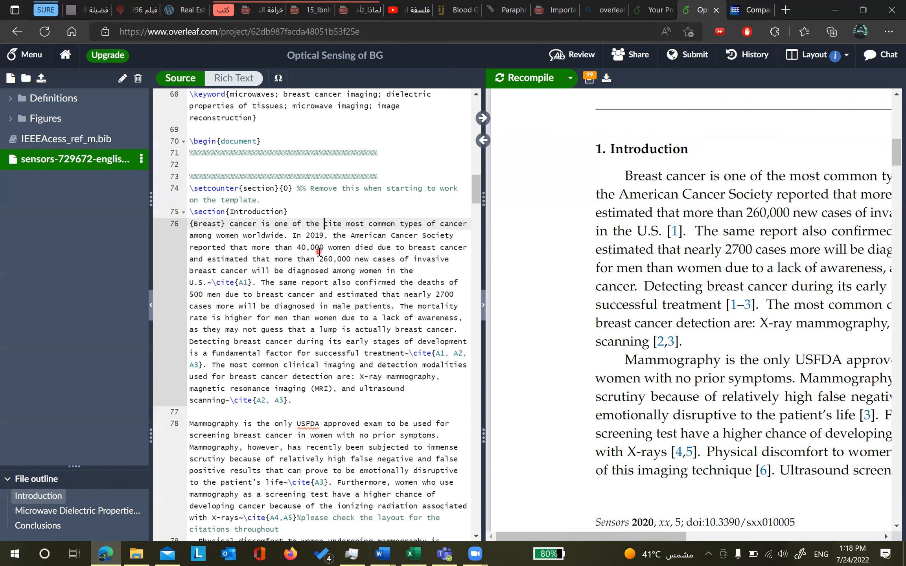
{"action": "type", "text": "\\"}
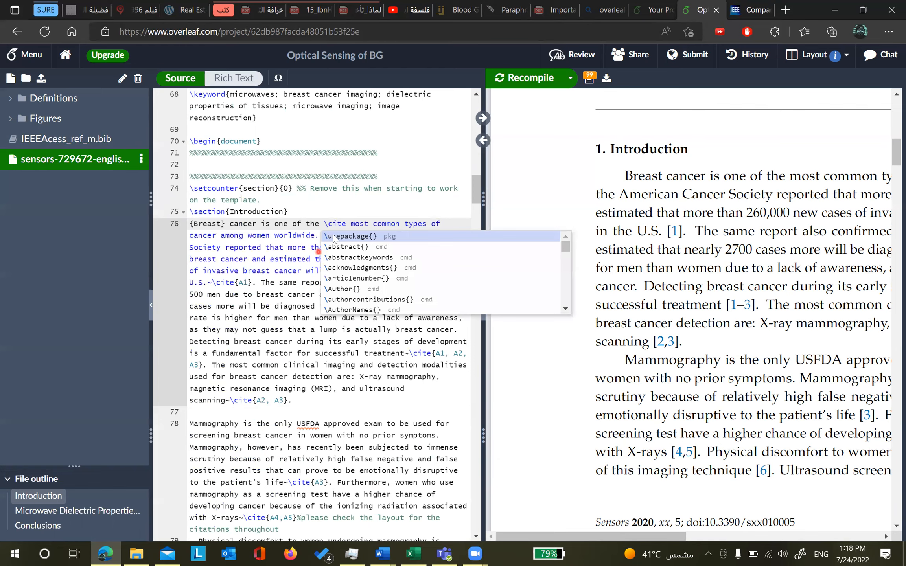
{"action": "key", "text": "Escape"}
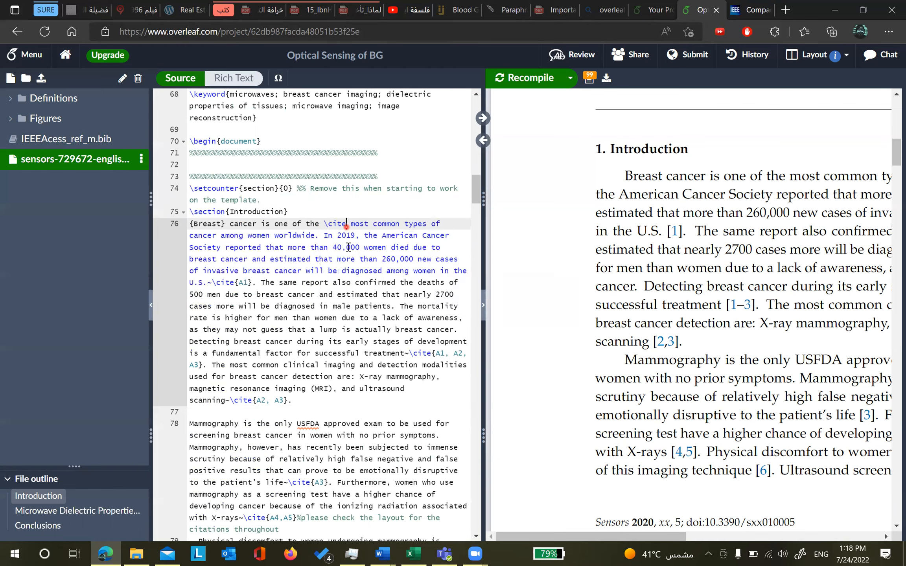
{"action": "type", "text": "{"}
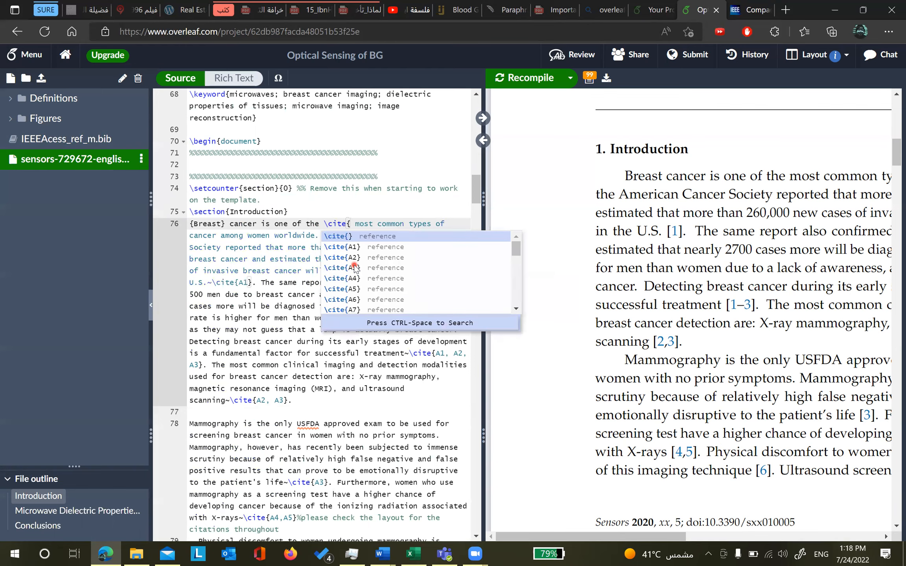
{"action": "type", "text": "nade"}
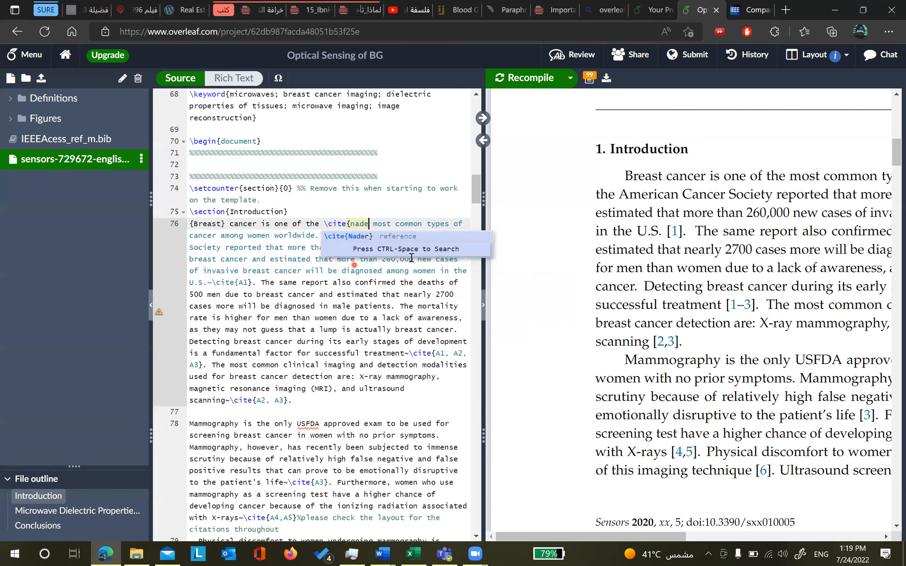
{"action": "left_click", "coordinate": [364, 236]}
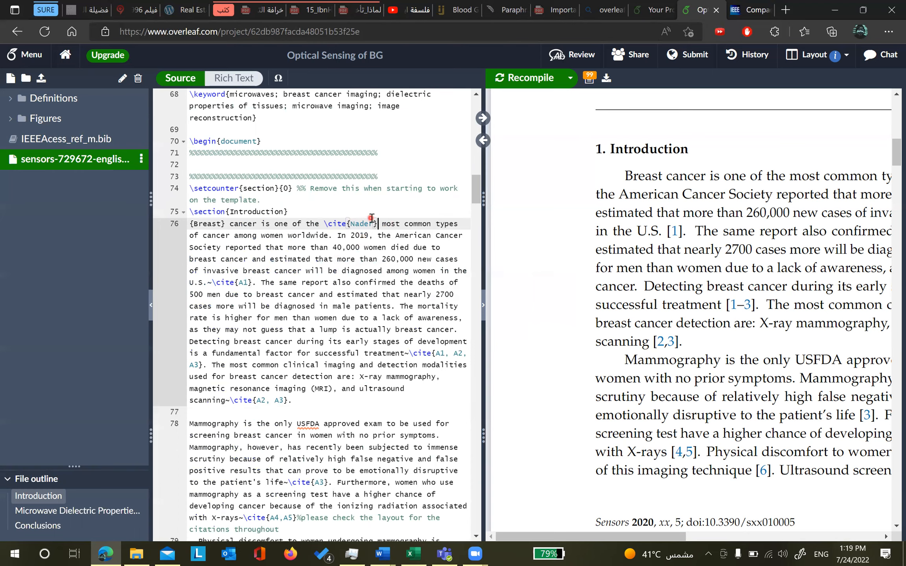
Enlarge the source editor and highlight the newly inserted \cite command in the Introduction's first sentence
{"action": "key", "text": "ctrl+plus"}
{"action": "key", "text": "ctrl+plus"}
{"action": "key", "text": "ctrl+plus"}
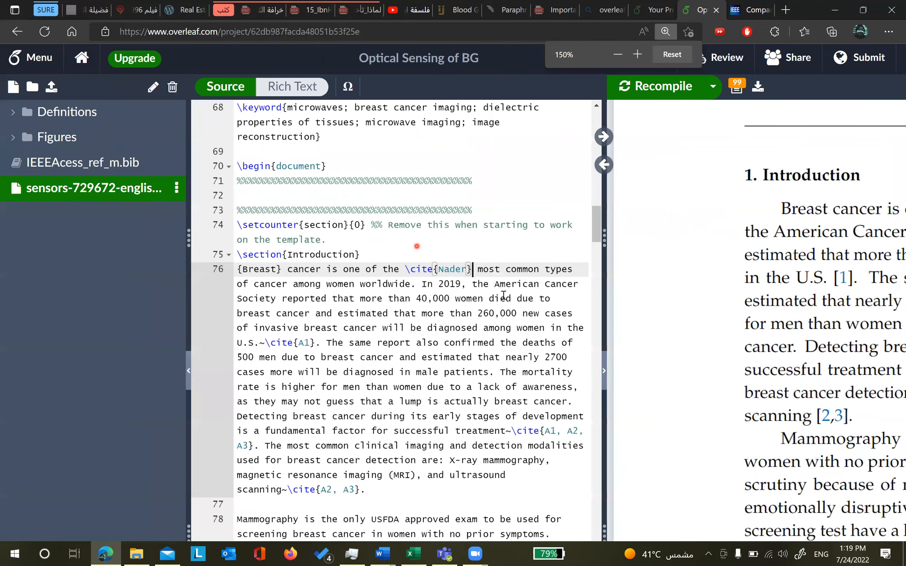
{"action": "key", "text": "ctrl+plus"}
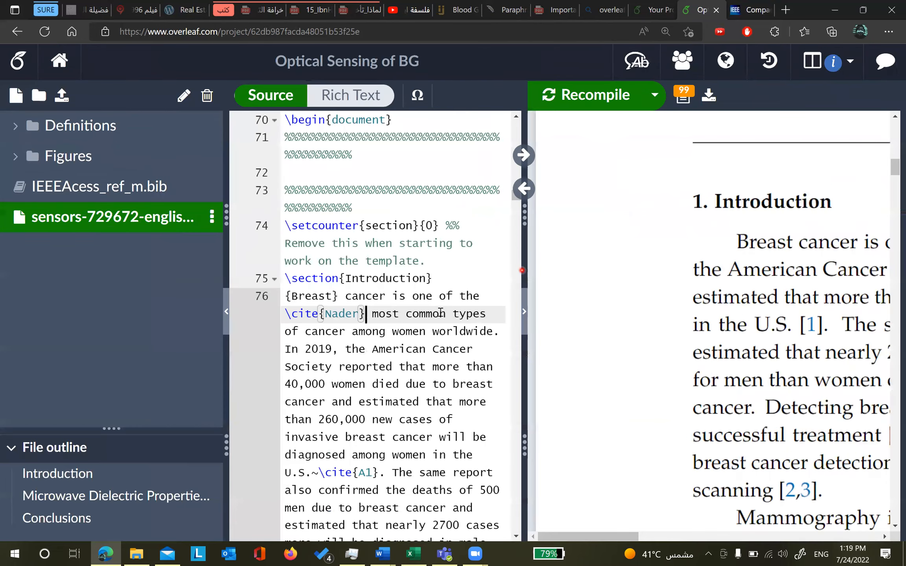
{"action": "left_click_drag", "start_coordinate": [524, 270], "coordinate": [673, 270]}
{"action": "left_click_drag", "start_coordinate": [473, 314], "coordinate": [573, 312]}
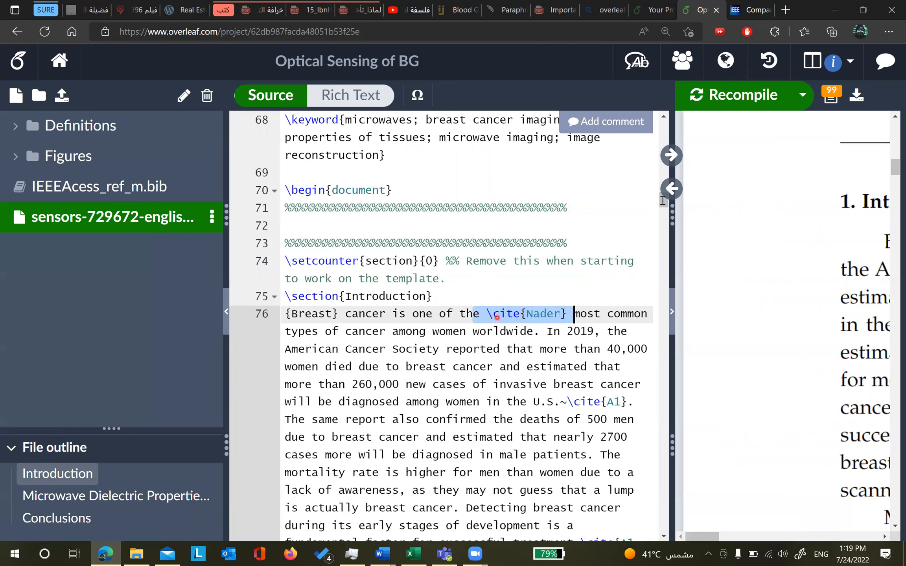
Recompile the paper and inspect the inserted citation and the reference numbering in the Introduction of the PDF preview
{"action": "left_click", "coordinate": [734, 95]}
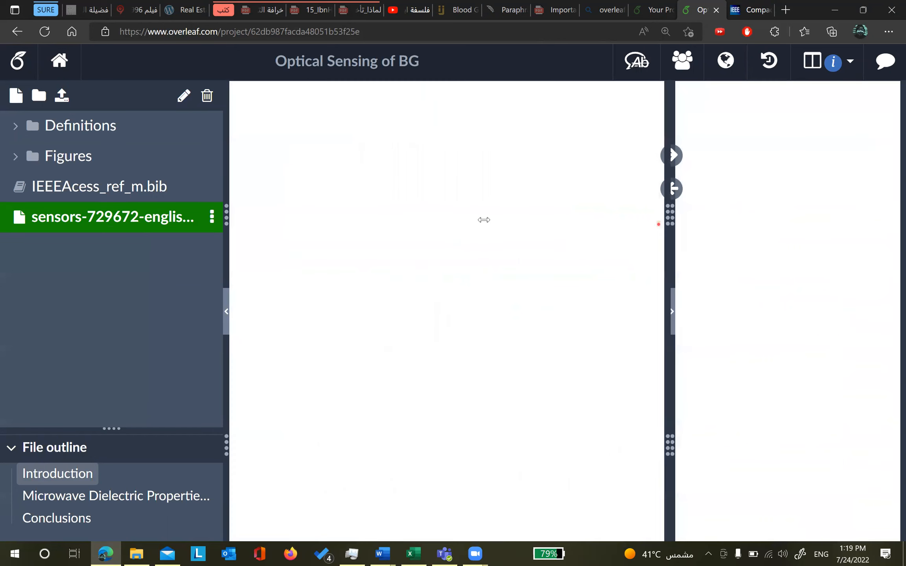
{"action": "left_click_drag", "start_coordinate": [484, 220], "coordinate": [417, 221]}
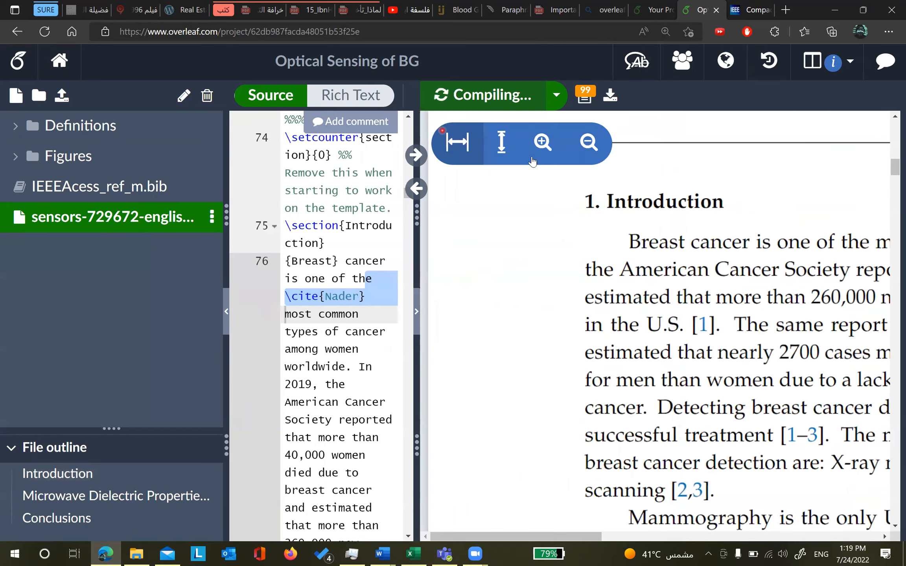
{"action": "left_click", "coordinate": [588, 144]}
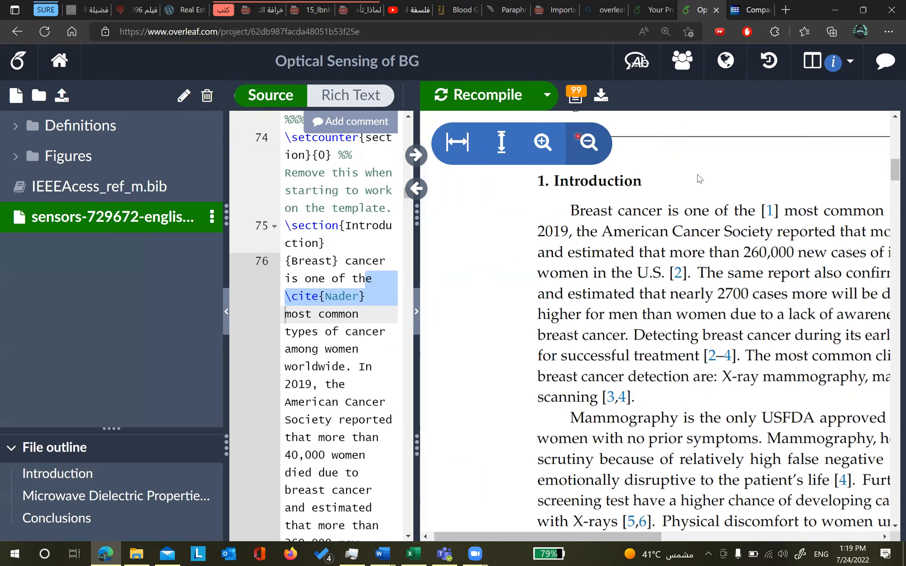
{"action": "left_click", "coordinate": [511, 138]}
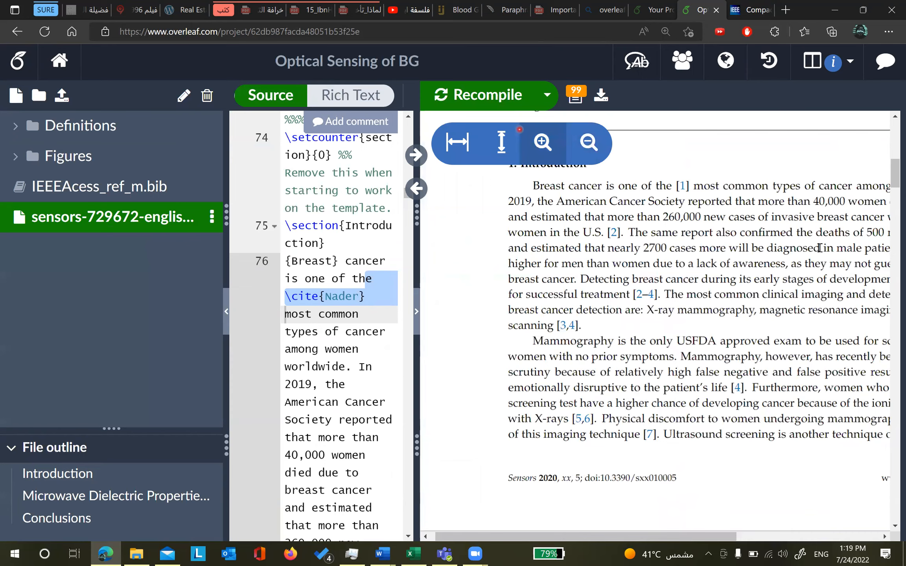
{"action": "left_click", "coordinate": [543, 142]}
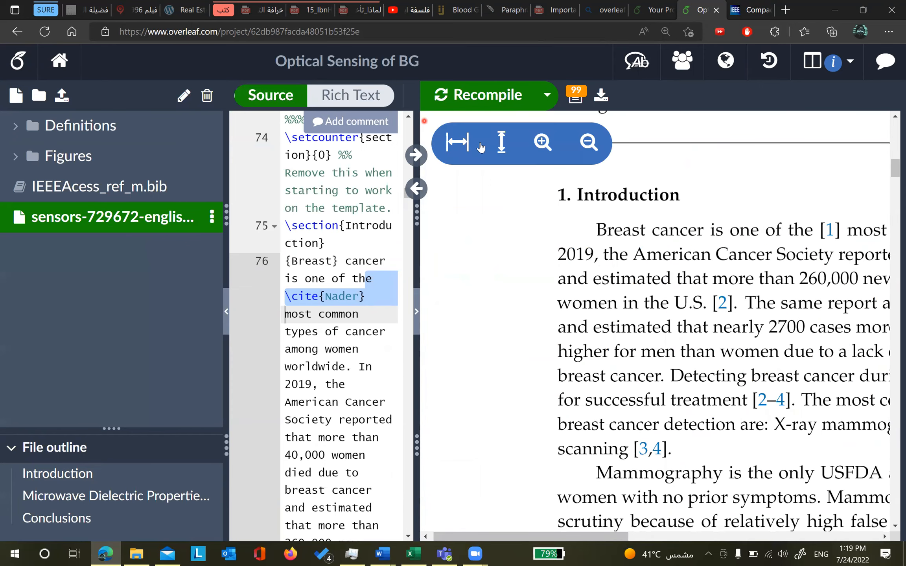
Fit the PDF preview to its width, go to the References list at the end, and enlarge it to examine the first entry
{"action": "left_click", "coordinate": [481, 148]}
{"action": "key", "text": "ctrl+a"}
{"action": "left_click_drag", "start_coordinate": [891, 205], "coordinate": [881, 515]}
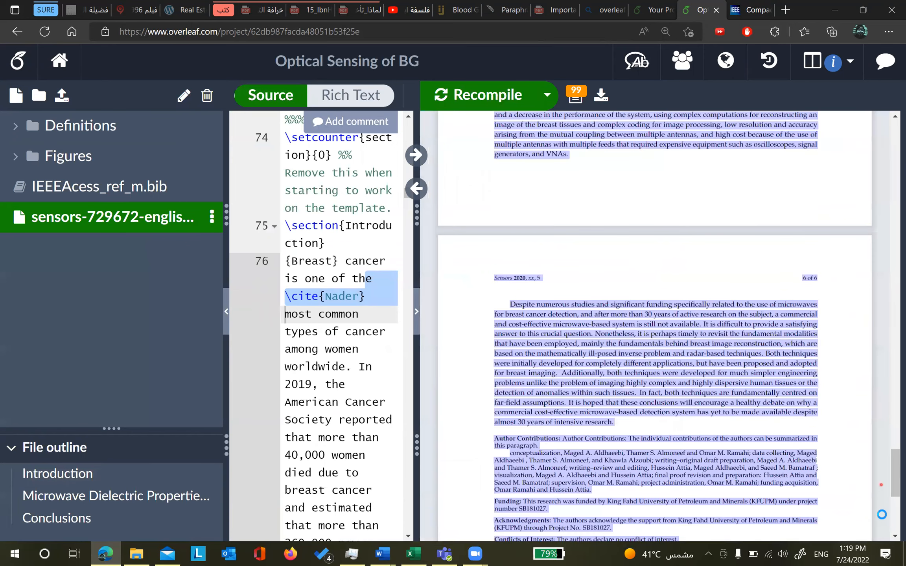
{"action": "scroll", "coordinate": [553, 289], "scroll_direction": "down", "scroll_amount": 5}
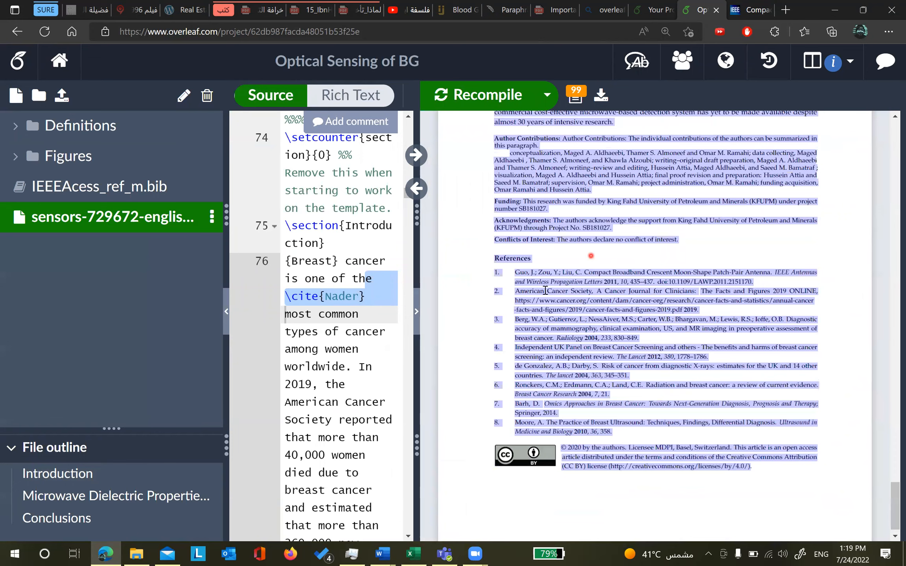
{"action": "left_click", "coordinate": [541, 155]}
{"action": "left_click", "coordinate": [540, 142]}
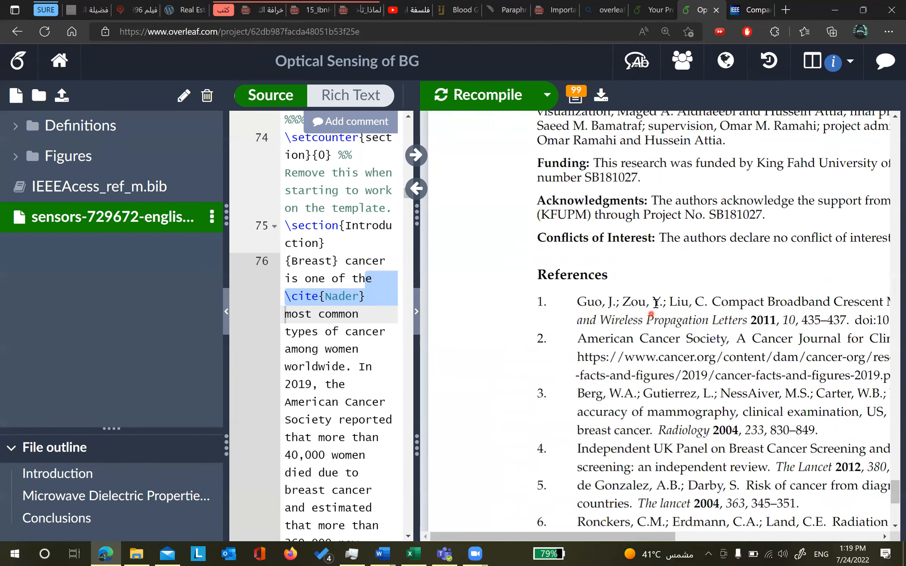
{"action": "scroll", "coordinate": [675, 286], "scroll_direction": "down", "scroll_amount": 3}
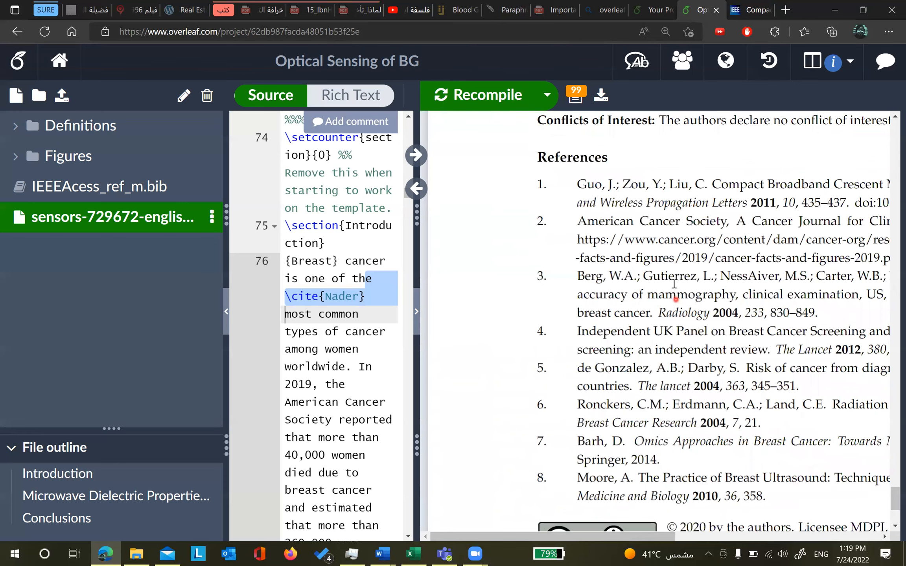
{"action": "scroll", "coordinate": [674, 284], "scroll_direction": "up", "scroll_amount": 10}
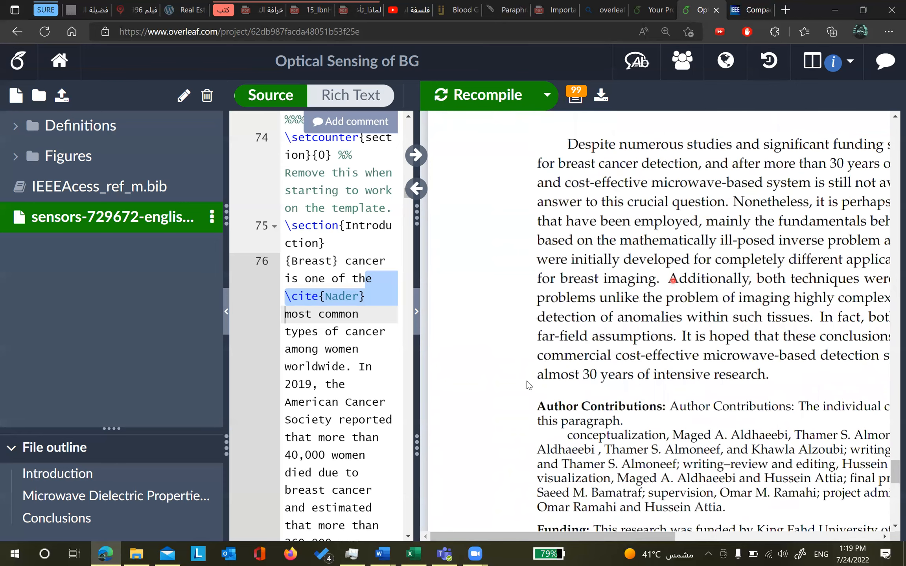
{"action": "scroll", "coordinate": [540, 344], "scroll_direction": "down", "scroll_amount": 10}
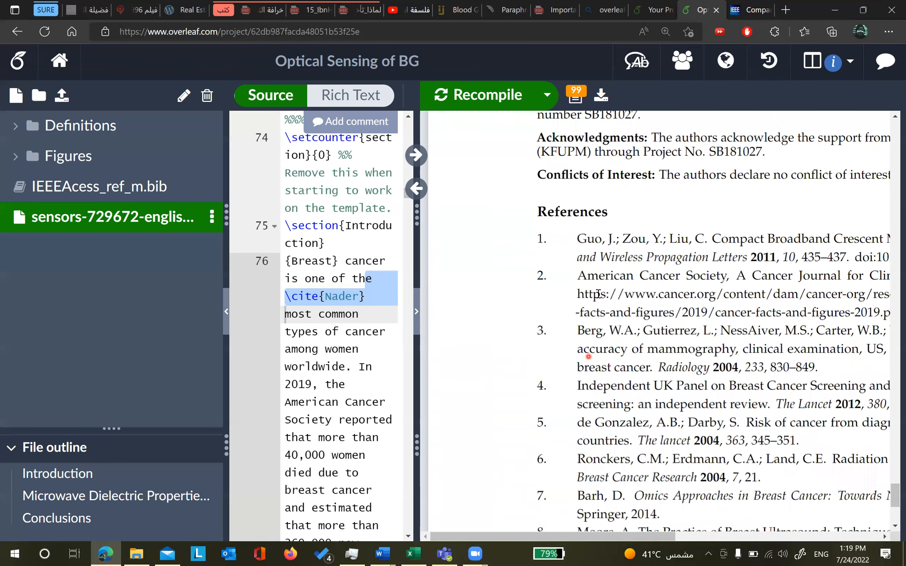
{"action": "scroll", "coordinate": [550, 314], "scroll_direction": "up", "scroll_amount": 8}
Return the PDF preview to the Introduction and enlarge it to check the citation numbers in its opening paragraph
{"action": "left_click", "coordinate": [471, 137]}
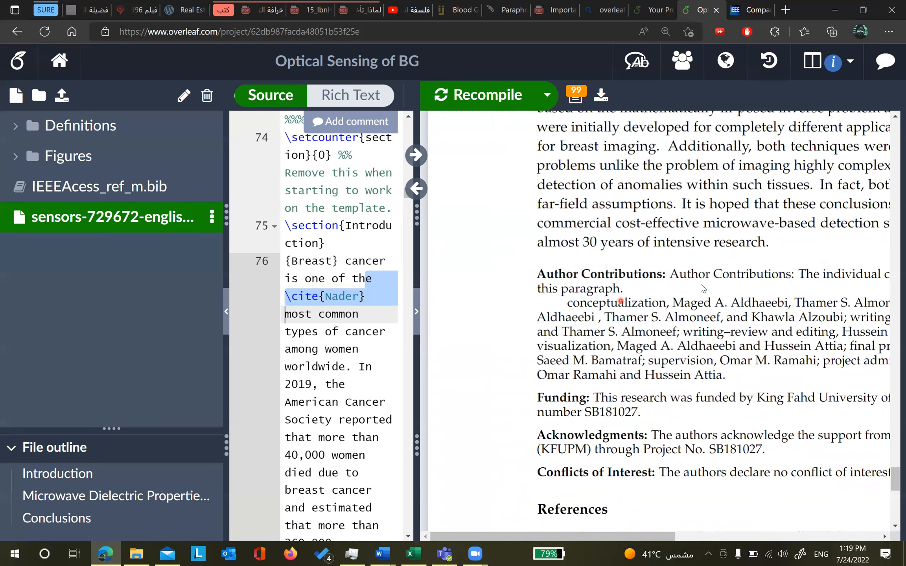
{"action": "scroll", "coordinate": [625, 232], "scroll_direction": "up", "scroll_amount": 20}
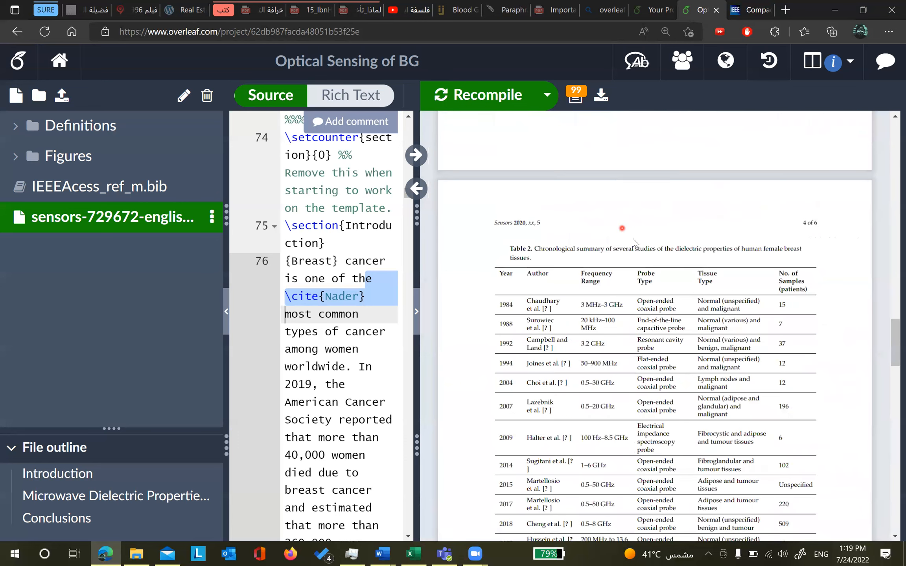
{"action": "scroll", "coordinate": [632, 242], "scroll_direction": "up", "scroll_amount": 10}
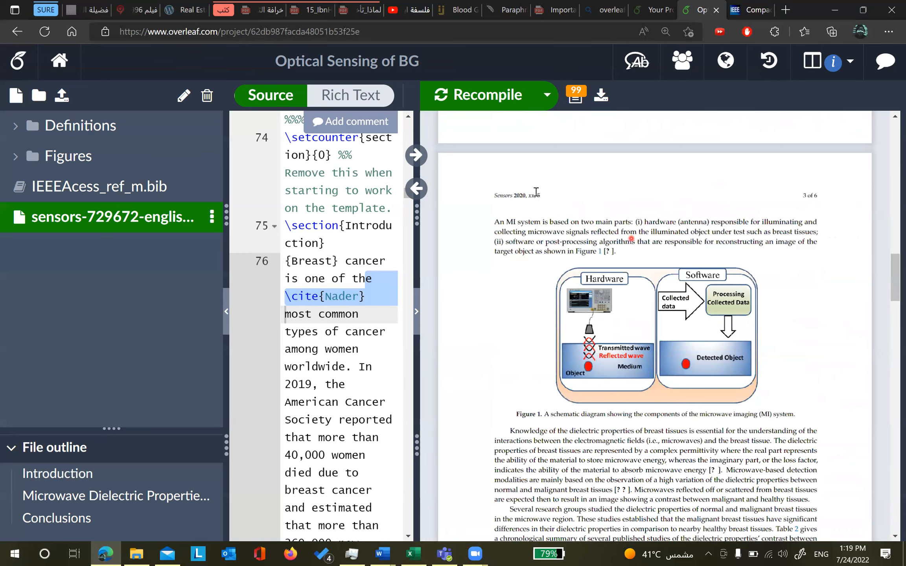
{"action": "scroll", "coordinate": [536, 191], "scroll_direction": "up", "scroll_amount": 15}
{"action": "left_click", "coordinate": [541, 143]}
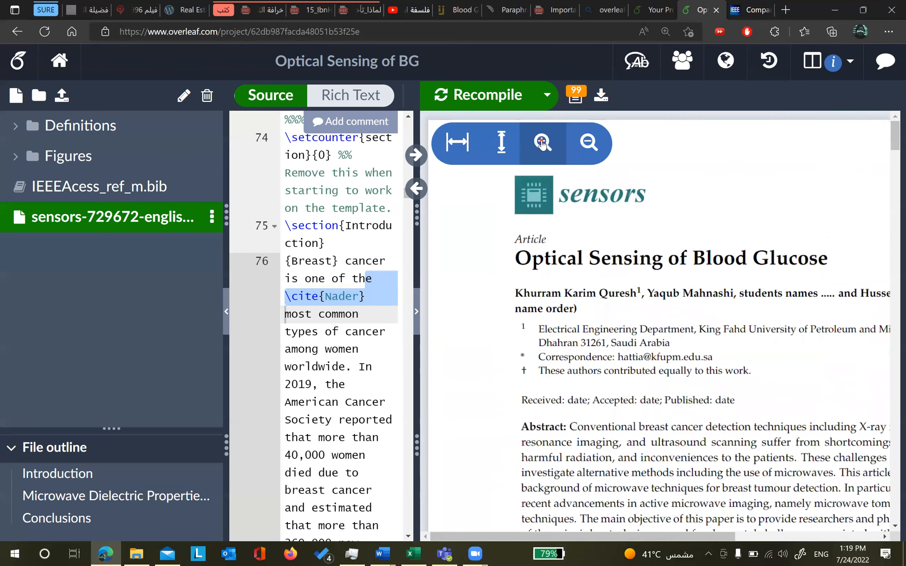
{"action": "scroll", "coordinate": [609, 288], "scroll_direction": "down", "scroll_amount": 5}
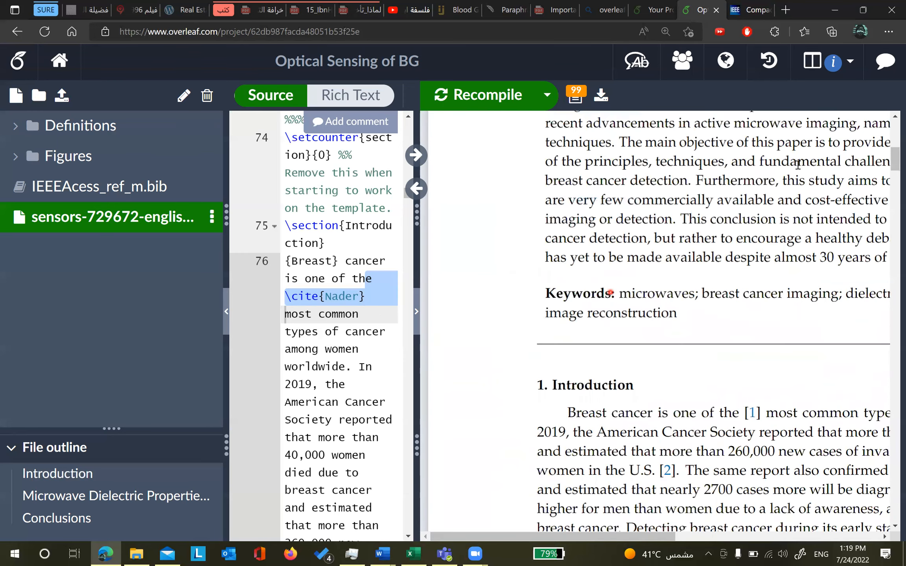
{"action": "scroll", "coordinate": [706, 184], "scroll_direction": "down", "scroll_amount": 5}
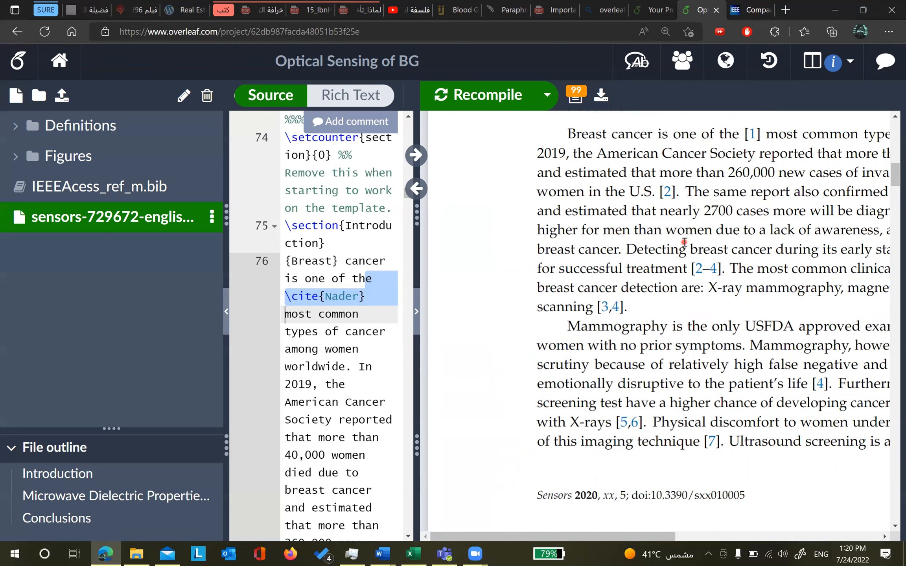
Fit the PDF preview to its width, widen the source editor, narrow the file tree, and restore the browser's default zoom
{"action": "left_click", "coordinate": [460, 154]}
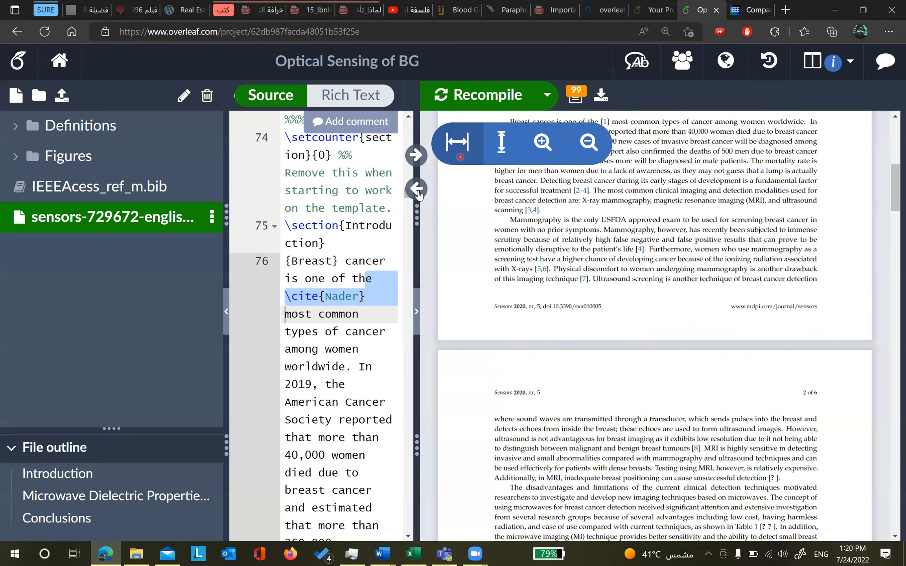
{"action": "left_click_drag", "start_coordinate": [416, 216], "coordinate": [594, 224]}
{"action": "left_click_drag", "start_coordinate": [226, 185], "coordinate": [148, 183]}
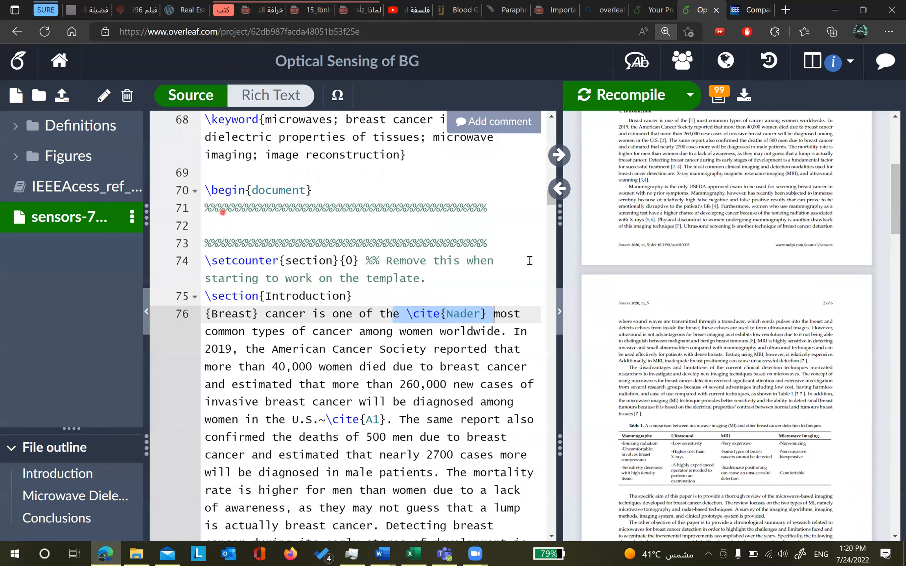
{"action": "key", "text": "ctrl+0"}
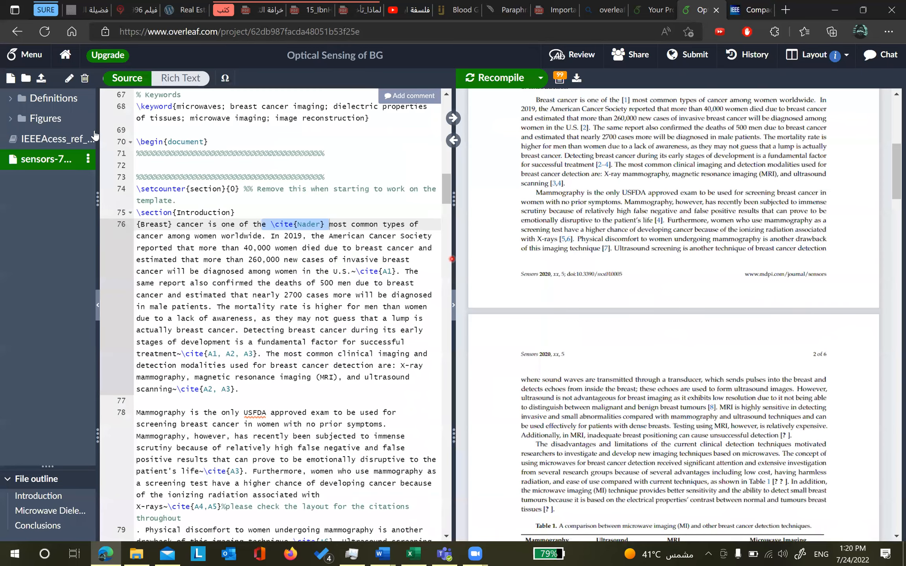
Review the new entry in IEEEAcess_ref_m.bib, reopen sensors-729672-english.tex, and show the Introduction in the PDF preview
{"action": "left_click", "coordinate": [58, 139]}
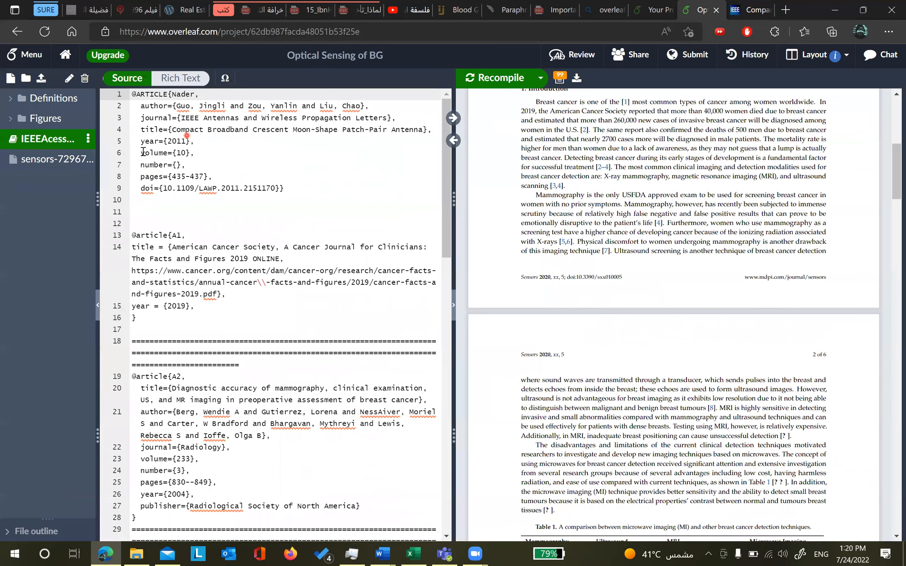
{"action": "left_click", "coordinate": [59, 160]}
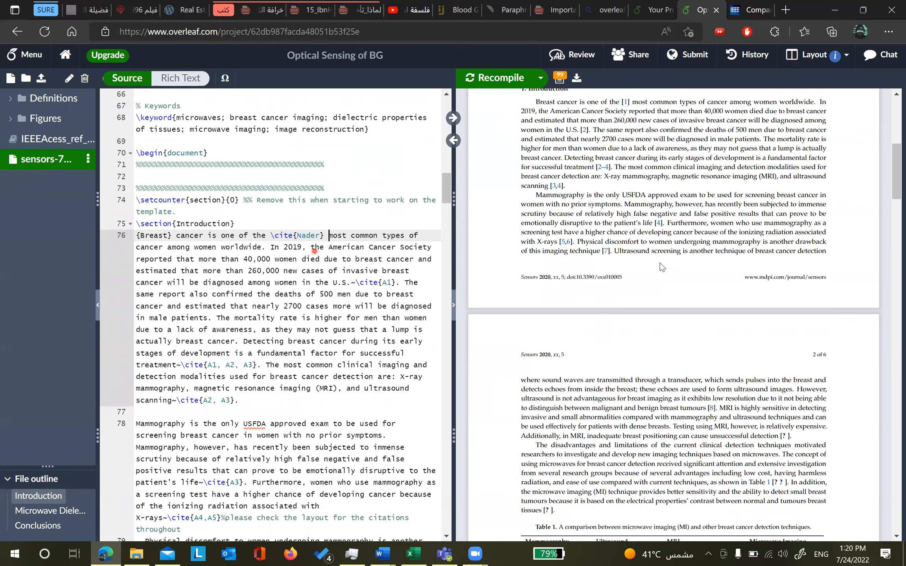
{"action": "scroll", "coordinate": [563, 305], "scroll_direction": "up", "scroll_amount": 5}
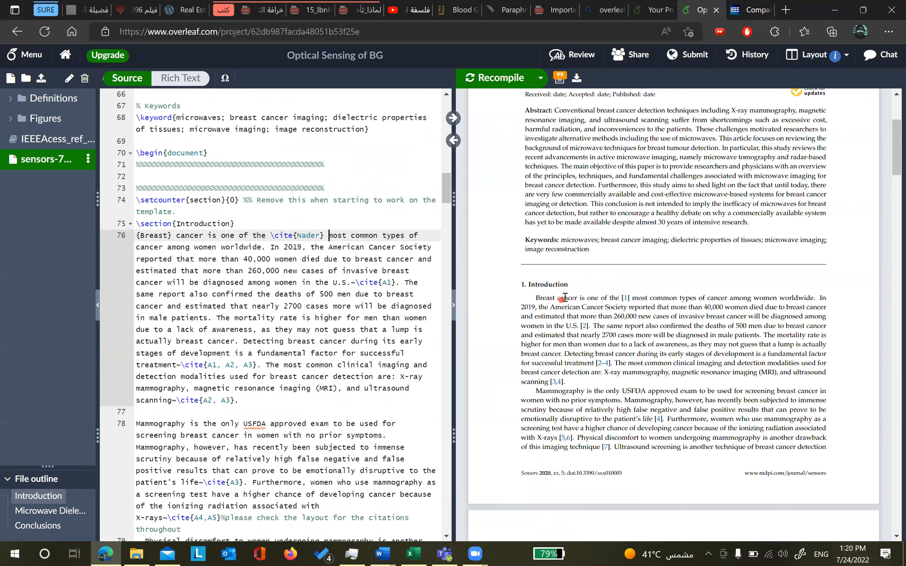
Highlight the Introduction heading in the PDF preview and the matching \section{Introduction} command in the source
{"action": "scroll", "coordinate": [546, 222], "scroll_direction": "down", "scroll_amount": 2}
{"action": "left_click_drag", "start_coordinate": [547, 224], "coordinate": [563, 228]}
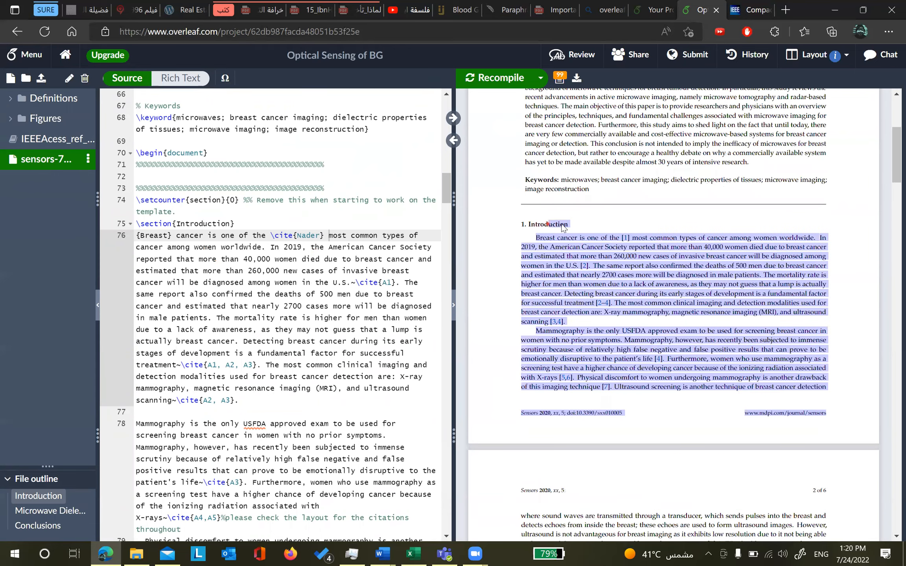
{"action": "left_click", "coordinate": [175, 213]}
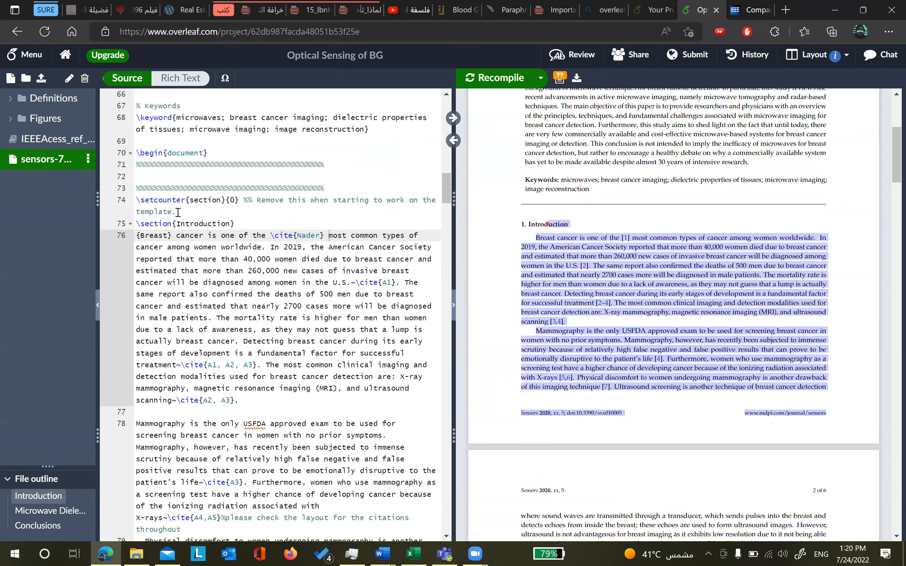
{"action": "double_click", "coordinate": [197, 222]}
{"action": "left_click", "coordinate": [235, 224]}
{"action": "left_click_drag", "start_coordinate": [235, 224], "coordinate": [136, 225]}
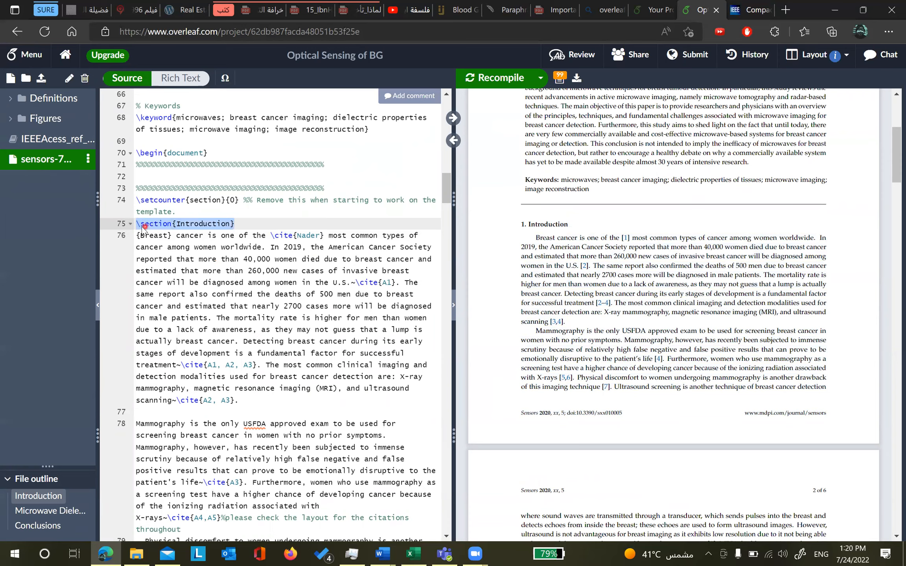
Find the Conclusions section in the PDF preview and jump from its first paragraph to the matching LaTeX source
{"action": "left_click", "coordinate": [629, 310]}
{"action": "scroll", "coordinate": [634, 310], "scroll_direction": "down", "scroll_amount": 5}
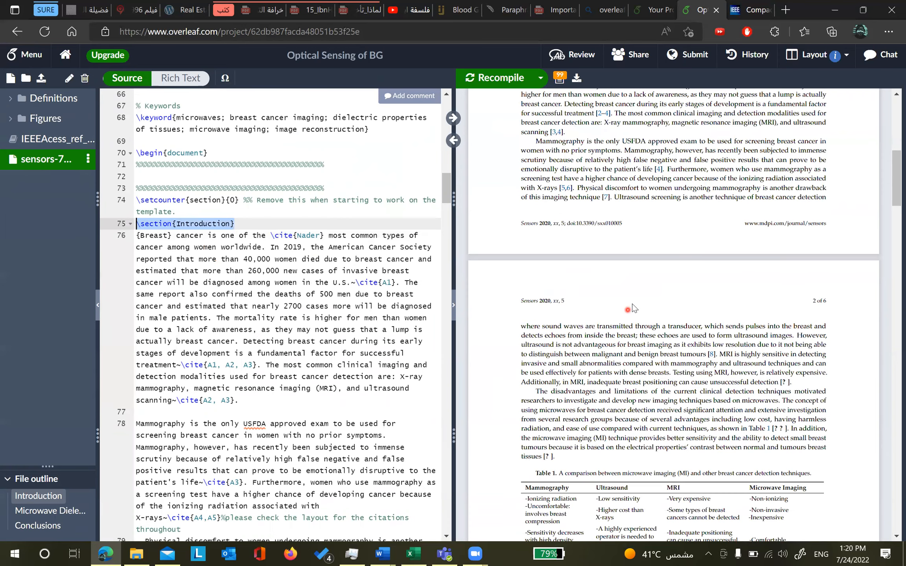
{"action": "scroll", "coordinate": [633, 306], "scroll_direction": "down", "scroll_amount": 10}
{"action": "scroll", "coordinate": [612, 309], "scroll_direction": "down", "scroll_amount": 4}
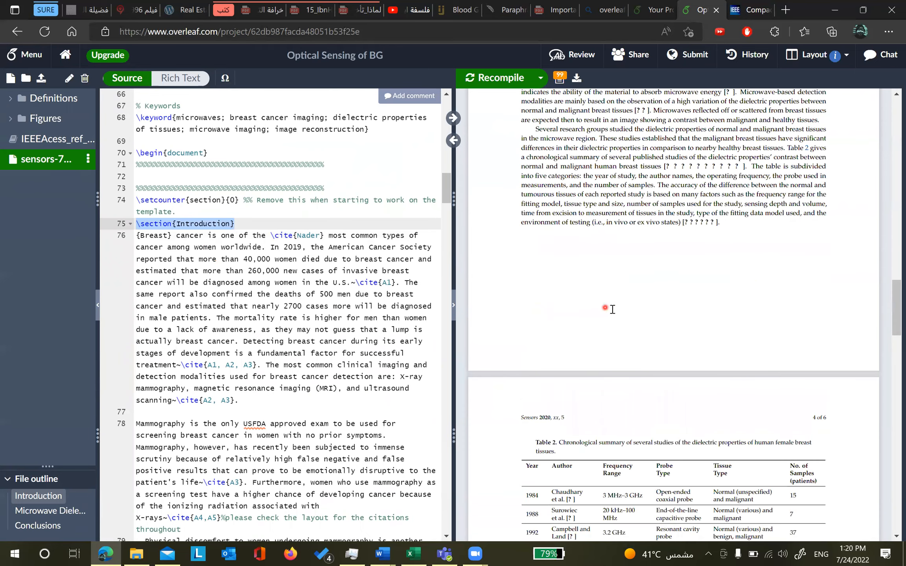
{"action": "scroll", "coordinate": [597, 322], "scroll_direction": "up", "scroll_amount": 7}
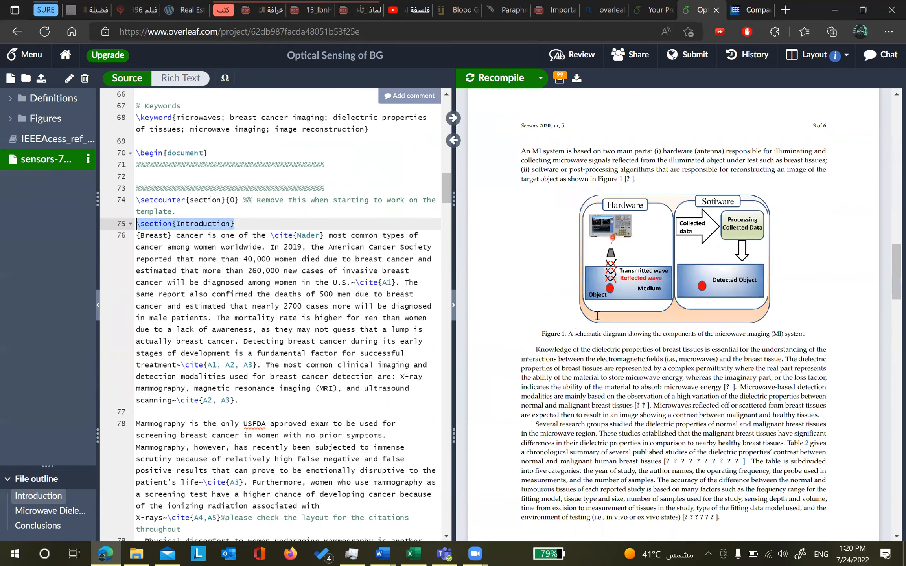
{"action": "scroll", "coordinate": [597, 319], "scroll_direction": "down", "scroll_amount": 20}
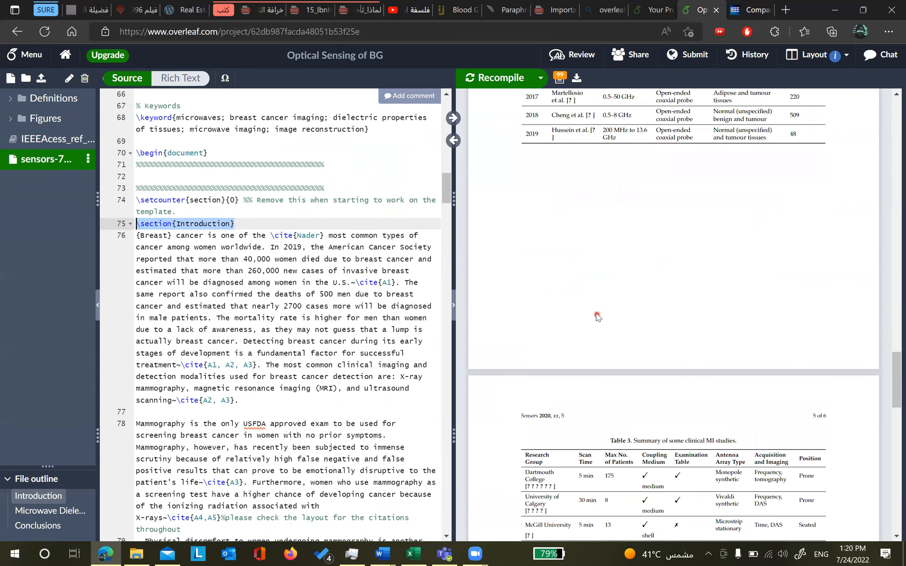
{"action": "scroll", "coordinate": [597, 317], "scroll_direction": "down", "scroll_amount": 10}
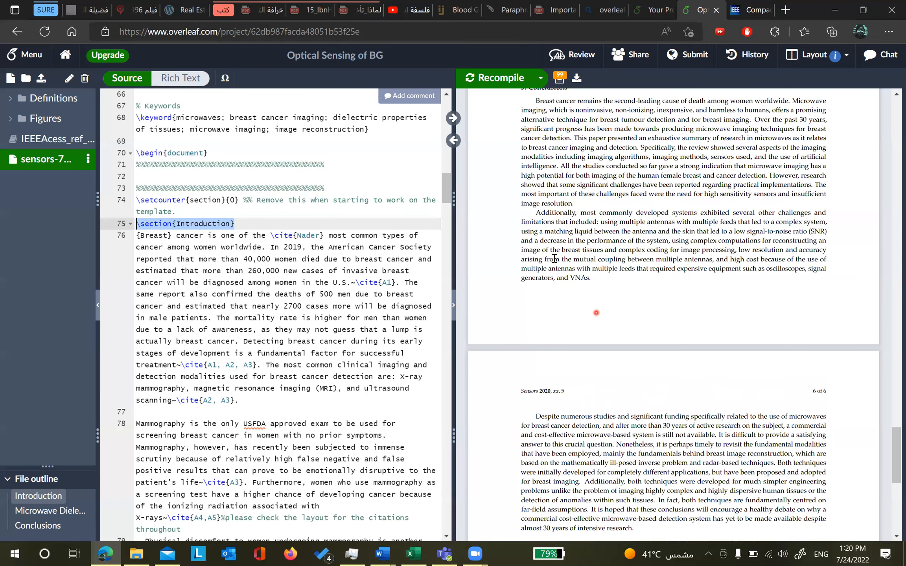
{"action": "scroll", "coordinate": [554, 258], "scroll_direction": "up", "scroll_amount": 3}
{"action": "double_click", "coordinate": [602, 247]}
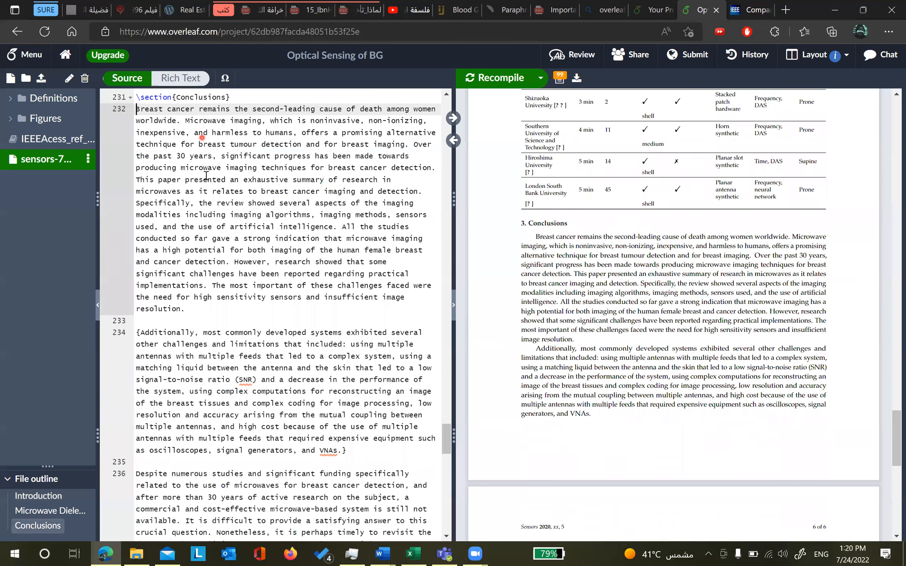
Browse the source around the Conclusions section and the table above it, repeating the jump from the preview's first Conclusions paragraph
{"action": "left_click", "coordinate": [610, 244]}
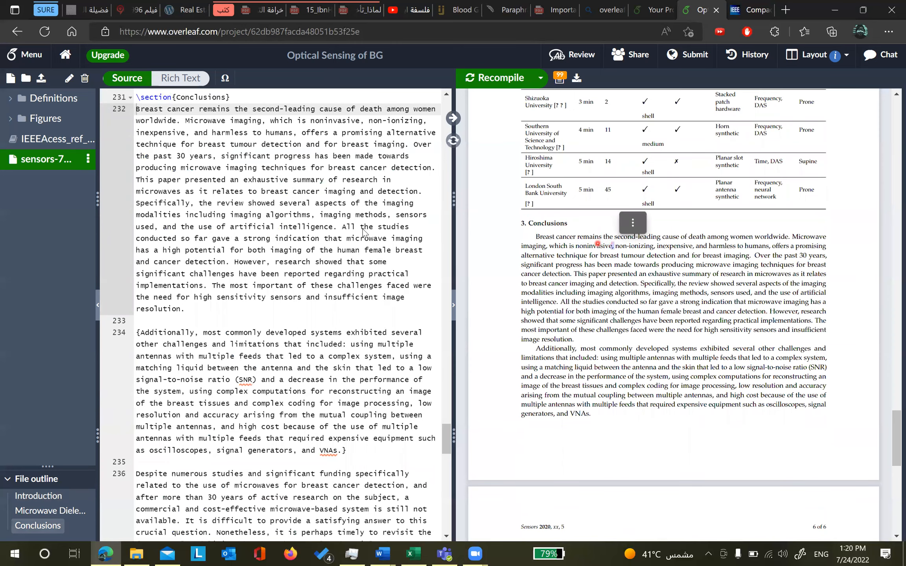
{"action": "scroll", "coordinate": [337, 269], "scroll_direction": "up", "scroll_amount": 3}
{"action": "scroll", "coordinate": [340, 254], "scroll_direction": "down", "scroll_amount": 9}
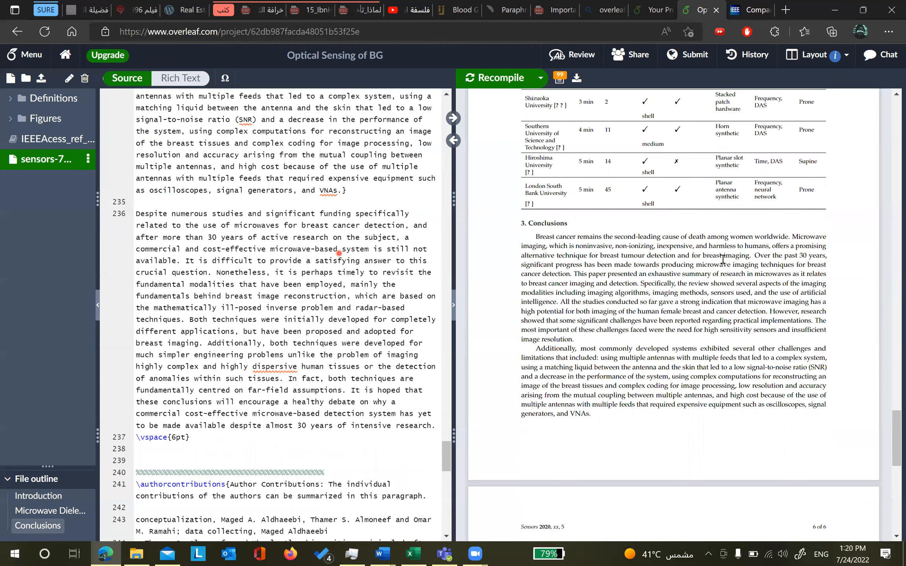
{"action": "double_click", "coordinate": [614, 239]}
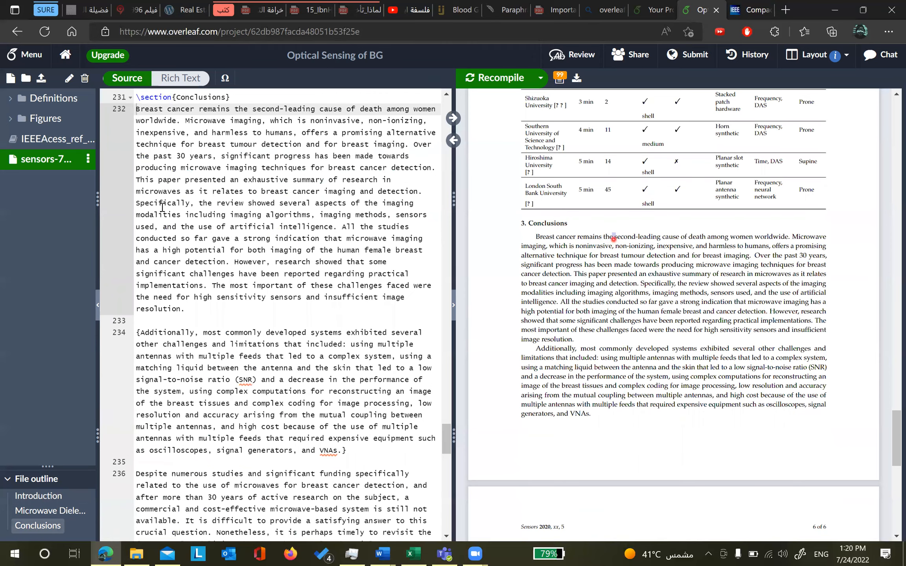
{"action": "scroll", "coordinate": [261, 256], "scroll_direction": "up", "scroll_amount": 7}
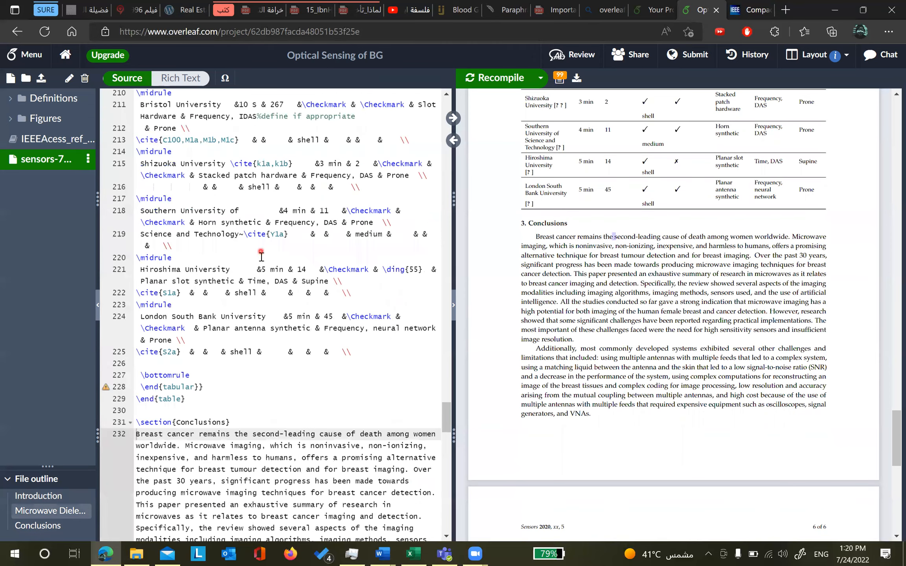
{"action": "scroll", "coordinate": [262, 251], "scroll_direction": "up", "scroll_amount": 10}
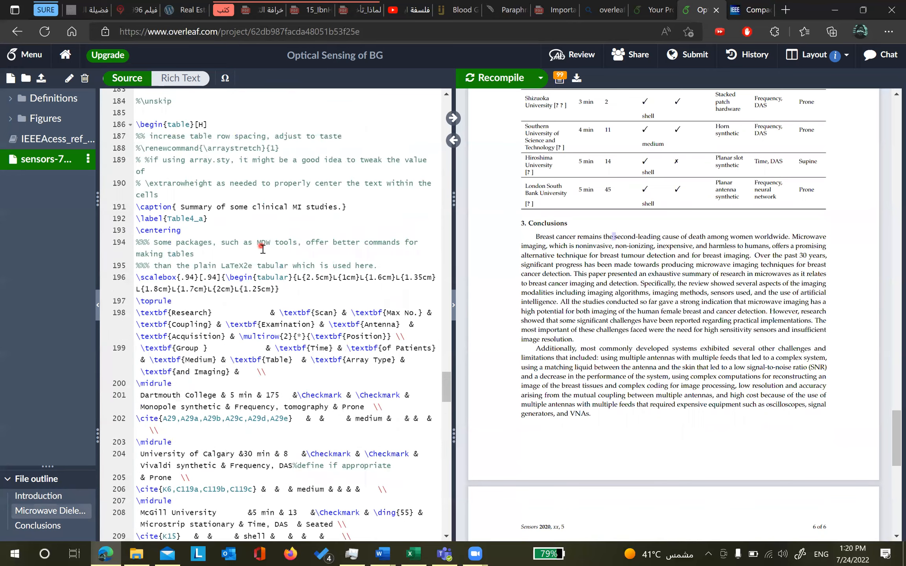
{"action": "scroll", "coordinate": [263, 257], "scroll_direction": "down", "scroll_amount": 10}
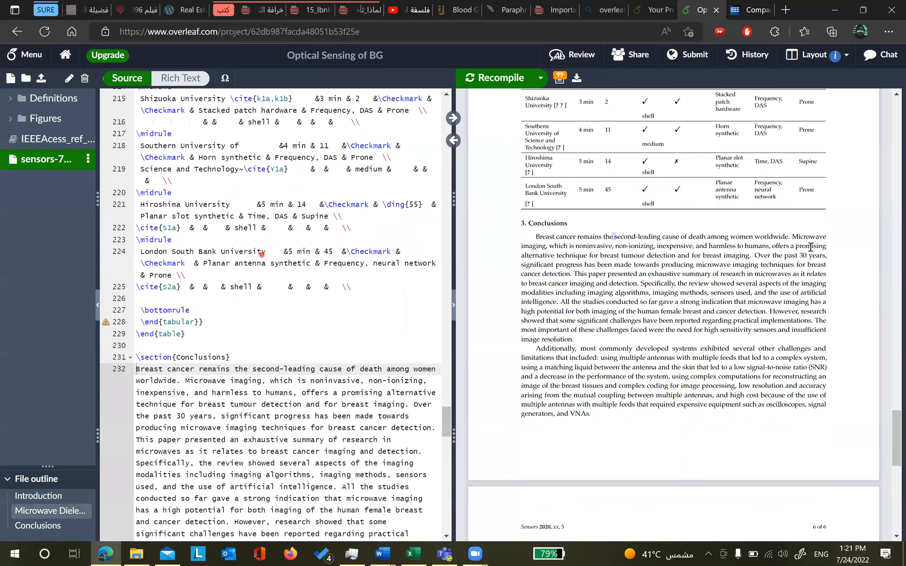
Jump from the dielectric properties paragraph below Figure 1 in the PDF preview to its LaTeX source
{"action": "scroll", "coordinate": [649, 261], "scroll_direction": "up", "scroll_amount": 10}
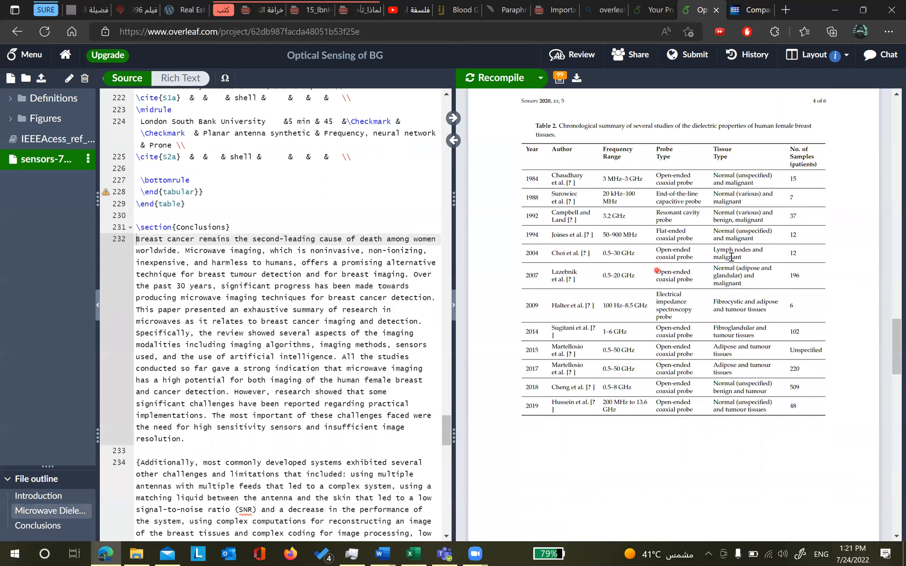
{"action": "scroll", "coordinate": [732, 257], "scroll_direction": "up", "scroll_amount": 5}
{"action": "double_click", "coordinate": [745, 260]}
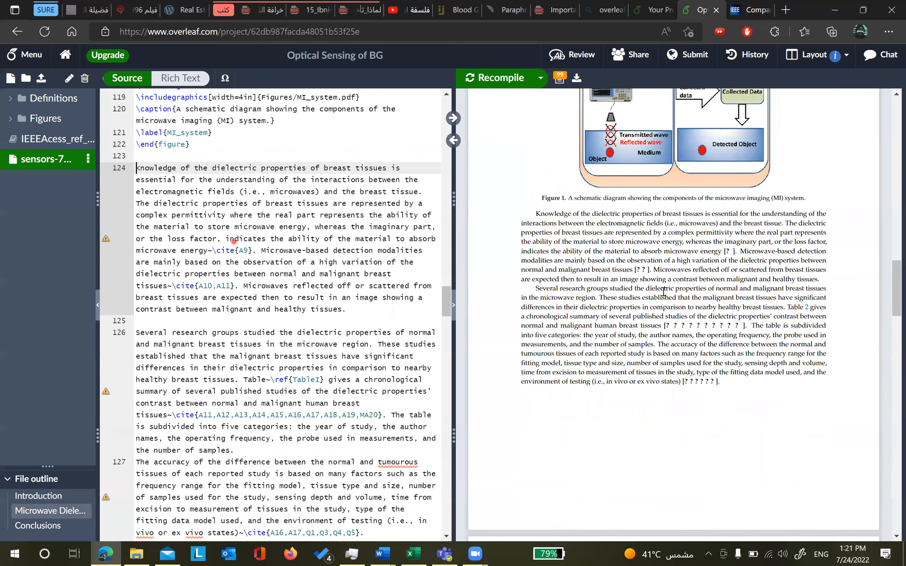
Look through the remaining pages of the PDF preview and enlarge Figure 1, the microwave imaging system diagram
{"action": "scroll", "coordinate": [664, 302], "scroll_direction": "down", "scroll_amount": 5}
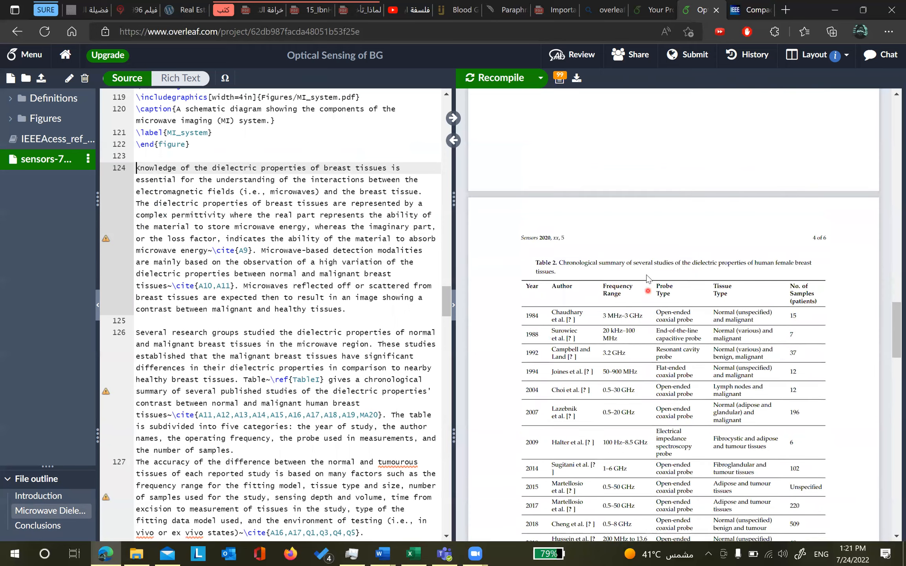
{"action": "scroll", "coordinate": [639, 270], "scroll_direction": "down", "scroll_amount": 15}
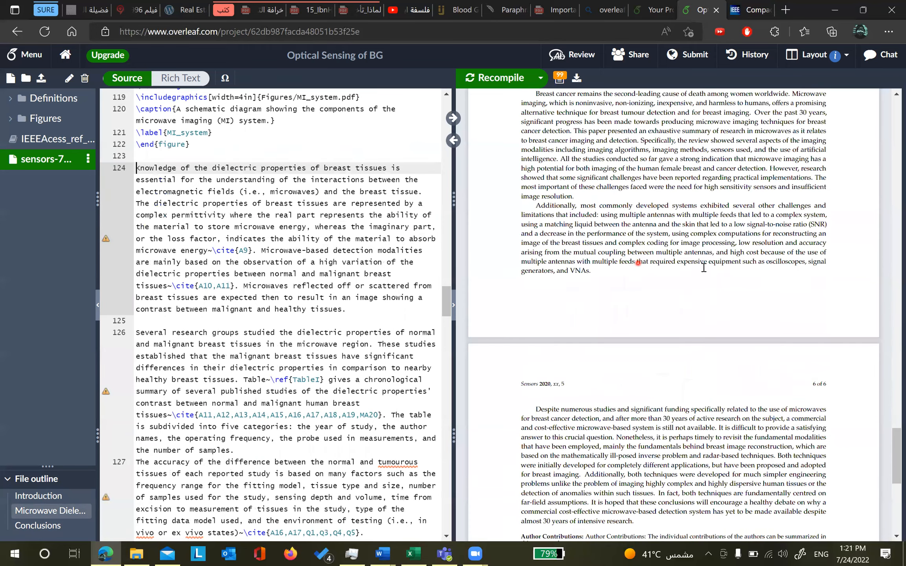
{"action": "scroll", "coordinate": [700, 267], "scroll_direction": "up", "scroll_amount": 15}
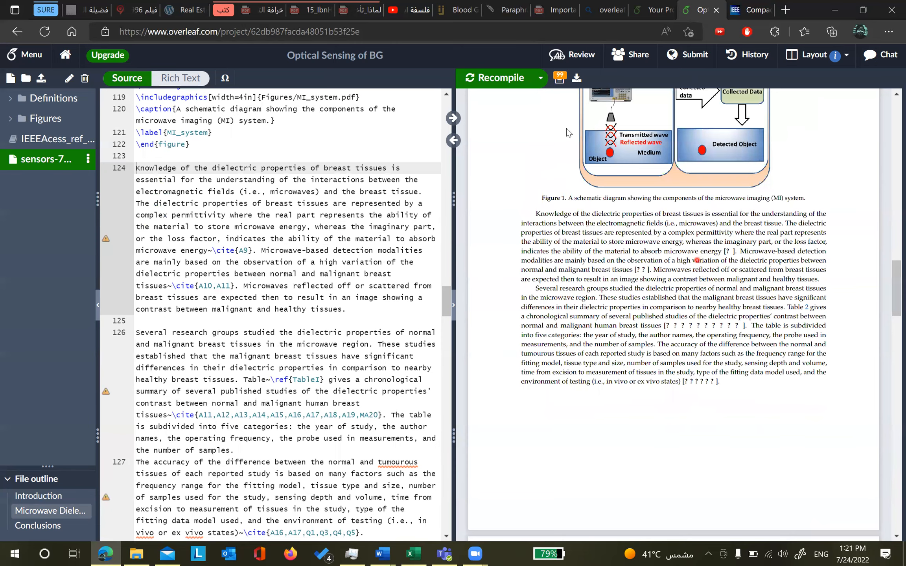
{"action": "left_click", "coordinate": [539, 107]}
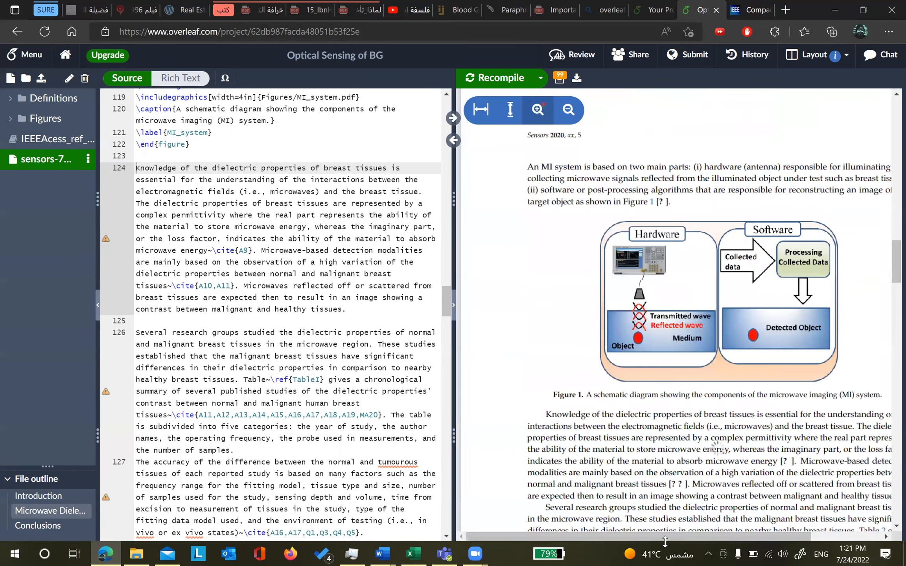
{"action": "left_click_drag", "start_coordinate": [665, 538], "coordinate": [766, 547]}
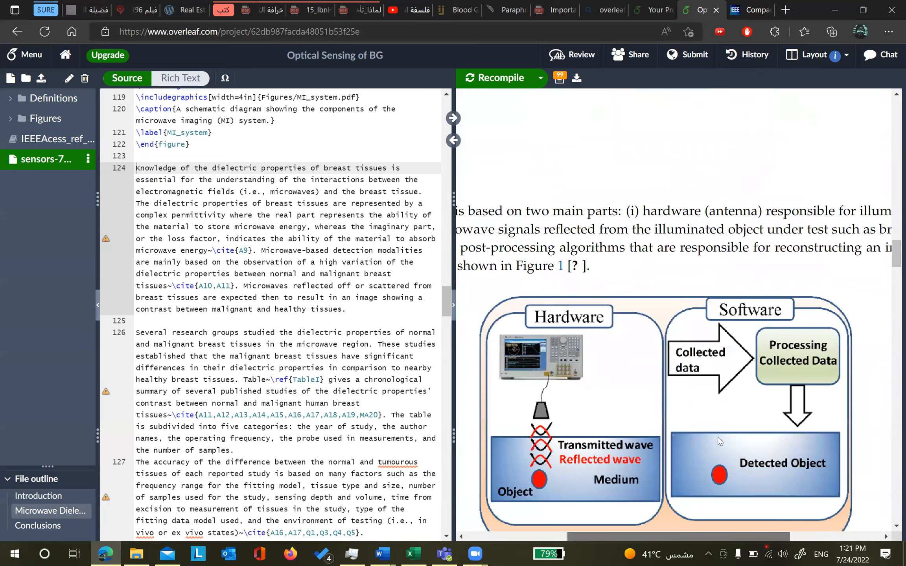
{"action": "scroll", "coordinate": [659, 182], "scroll_direction": "down", "scroll_amount": 5}
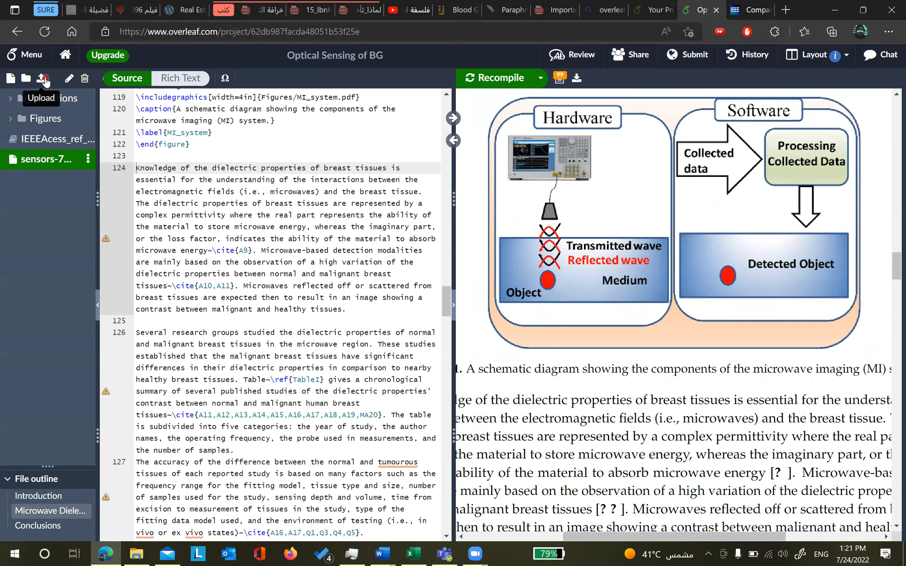
Expand the Figures folder in the project files and widen the file tree so the full file names fit
{"action": "left_click", "coordinate": [12, 119]}
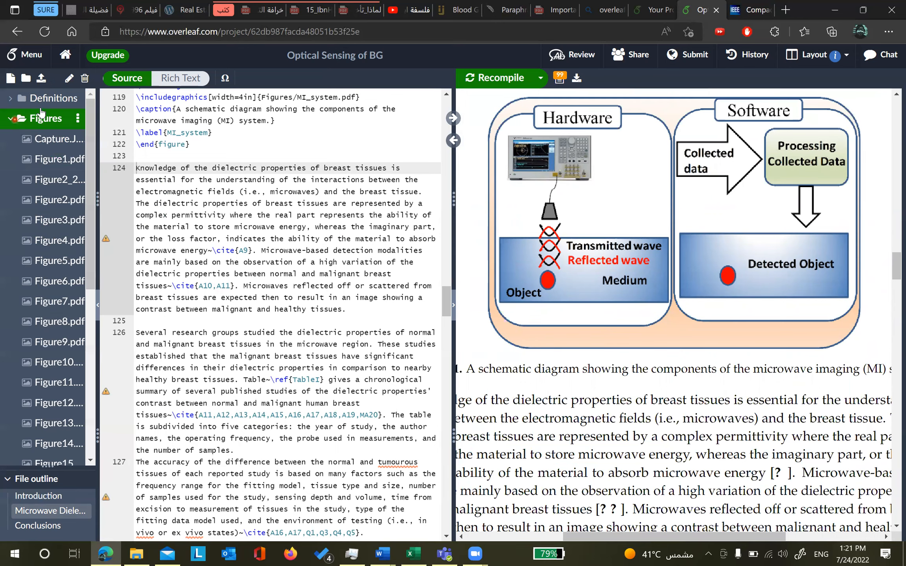
{"action": "left_click_drag", "start_coordinate": [98, 157], "coordinate": [148, 158]}
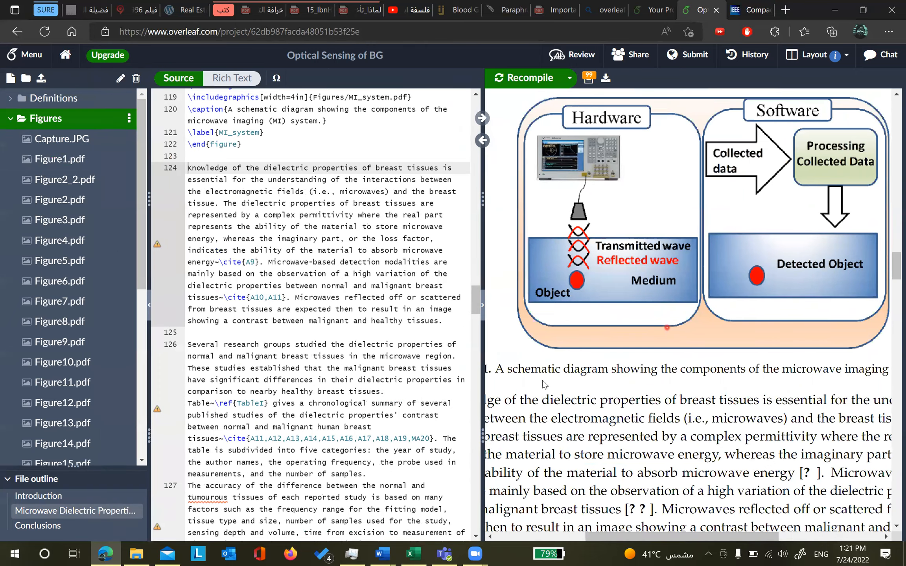
Jump from the Figure 1 caption in the preview to its source, highlighting the figure block and the MI_system.pdf file name
{"action": "double_click", "coordinate": [579, 370]}
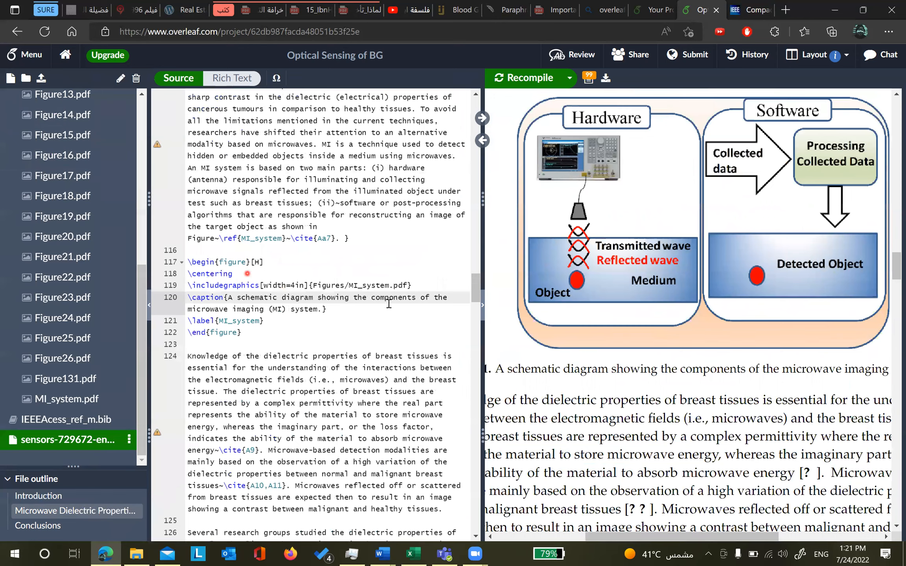
{"action": "left_click_drag", "start_coordinate": [252, 335], "coordinate": [189, 262]}
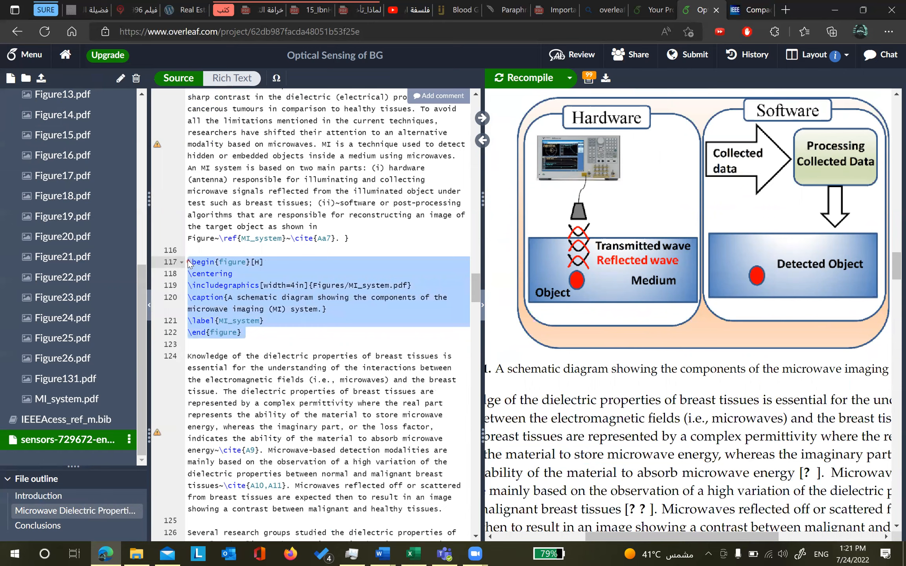
{"action": "left_click", "coordinate": [285, 322]}
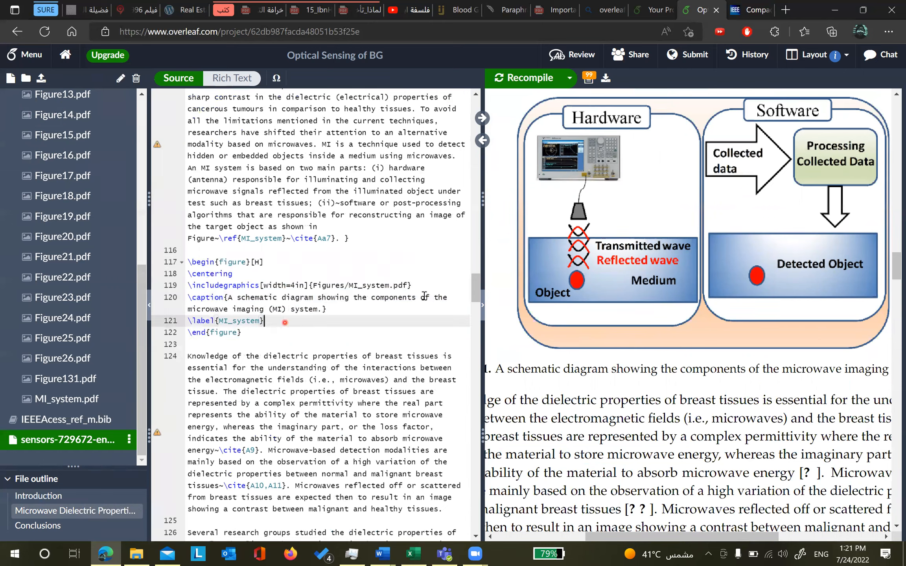
{"action": "left_click", "coordinate": [407, 285]}
{"action": "left_click_drag", "start_coordinate": [350, 282], "coordinate": [348, 285]}
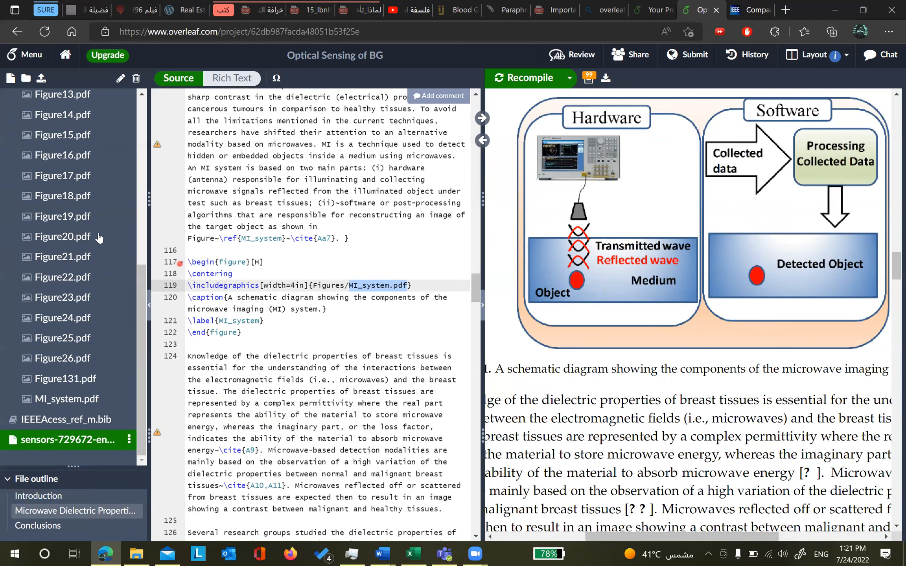
Download MI_system.pdf from the project's Figures folder and open the computer's Downloads folder
{"action": "left_click", "coordinate": [97, 404]}
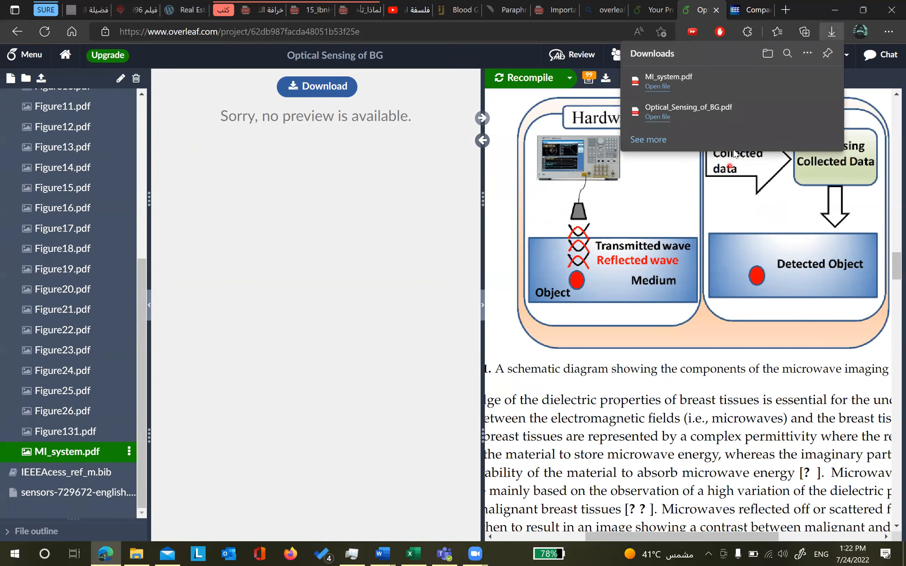
{"action": "left_click", "coordinate": [768, 55]}
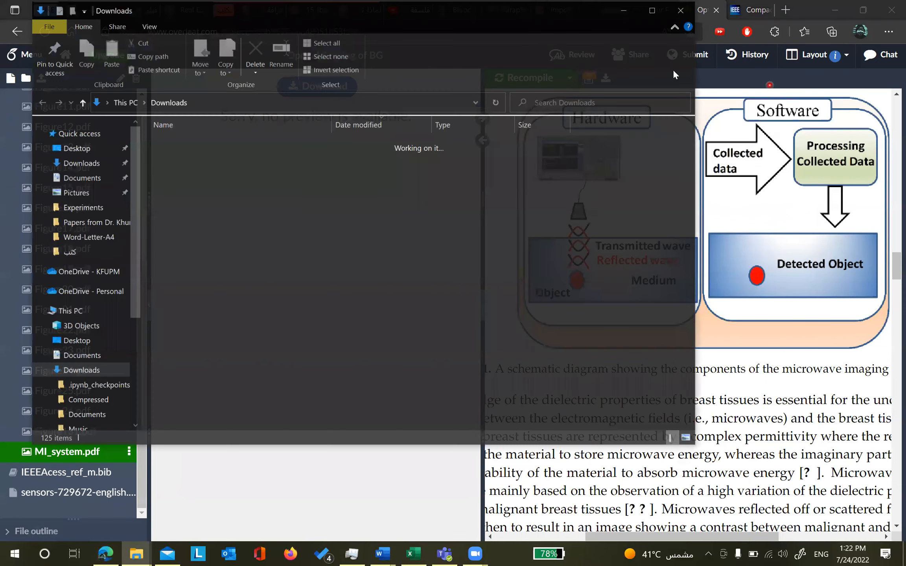
{"action": "left_click", "coordinate": [673, 72]}
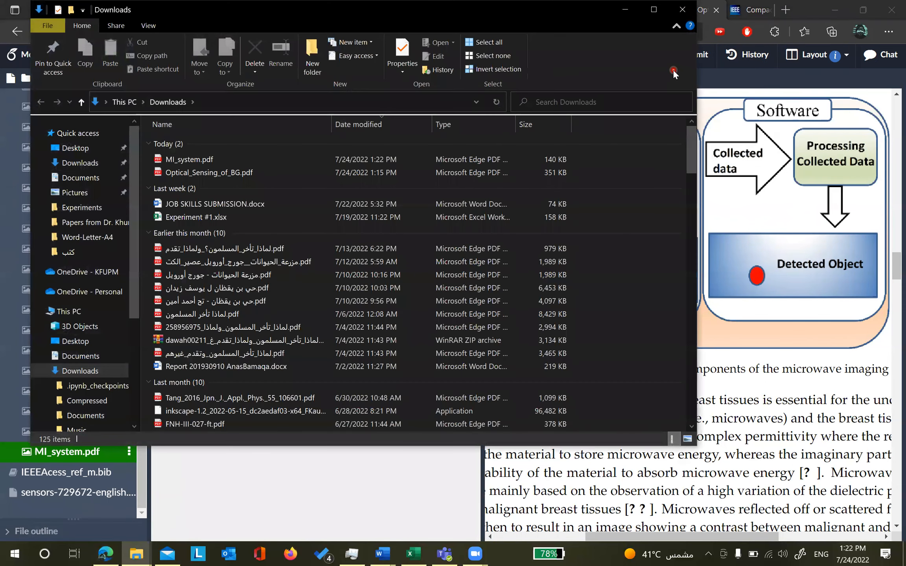
{"action": "left_click", "coordinate": [654, 9]}
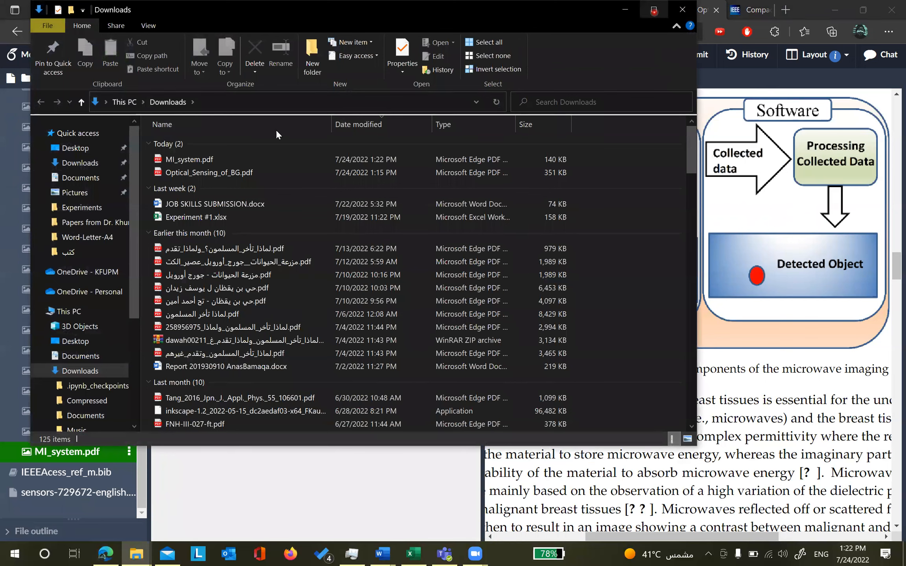
Open the downloaded MI_system.pdf and enlarge the diagram for viewing
{"action": "left_click", "coordinate": [207, 159]}
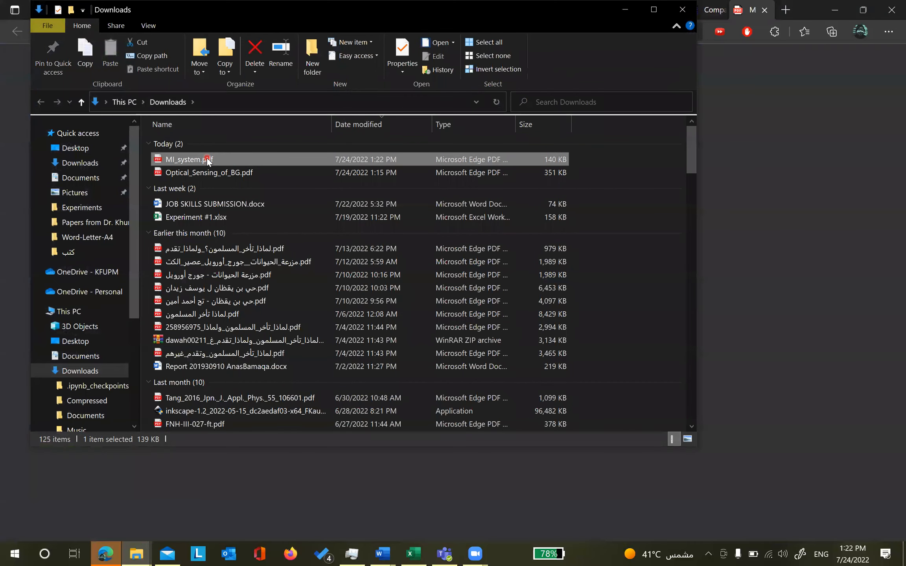
{"action": "left_click", "coordinate": [777, 180]}
{"action": "left_click", "coordinate": [777, 178]}
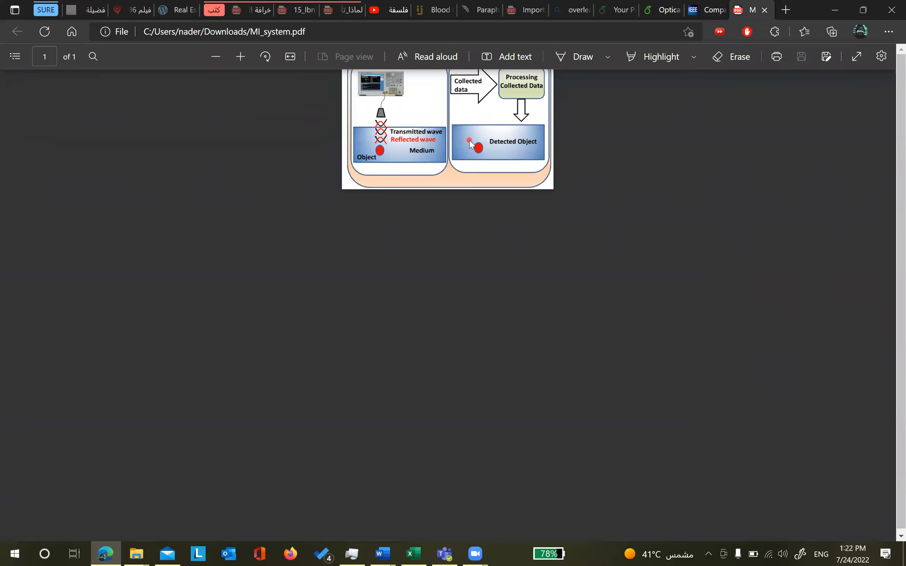
{"action": "scroll", "coordinate": [441, 116], "scroll_direction": "up", "scroll_amount": 3, "text": "ctrl"}
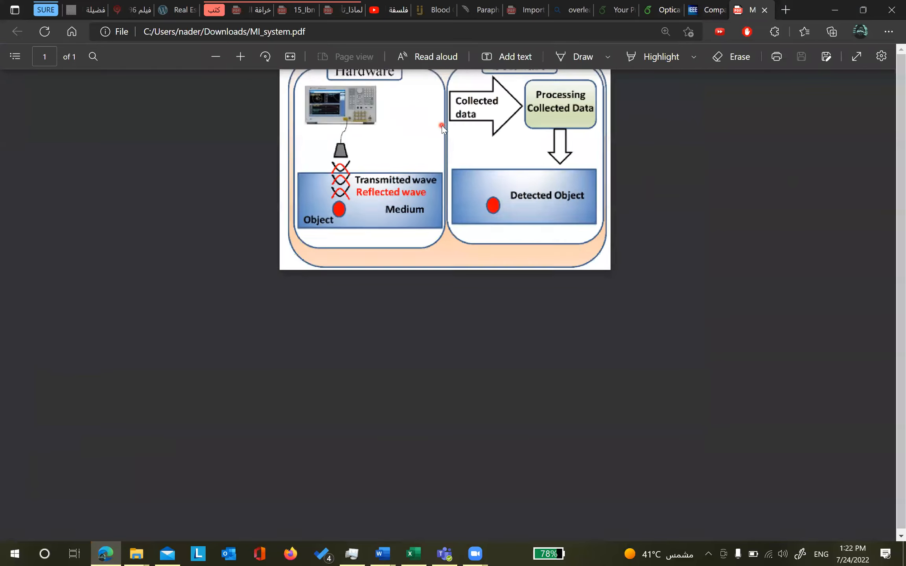
Switch back to the Overleaf project and collapse the Figures folder in the file tree
{"action": "left_click", "coordinate": [678, 20]}
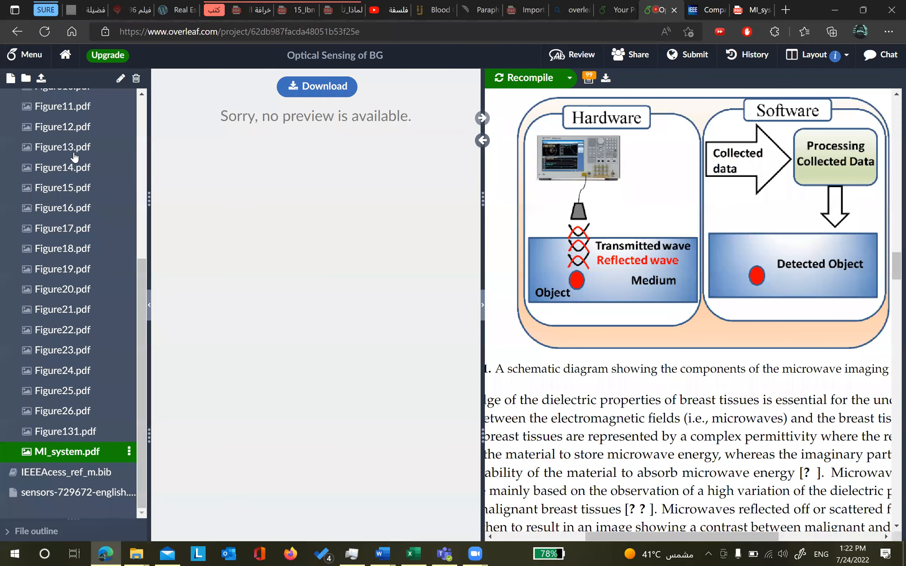
{"action": "scroll", "coordinate": [75, 157], "scroll_direction": "up", "scroll_amount": 6}
{"action": "left_click", "coordinate": [56, 124]}
{"action": "left_click", "coordinate": [33, 123]}
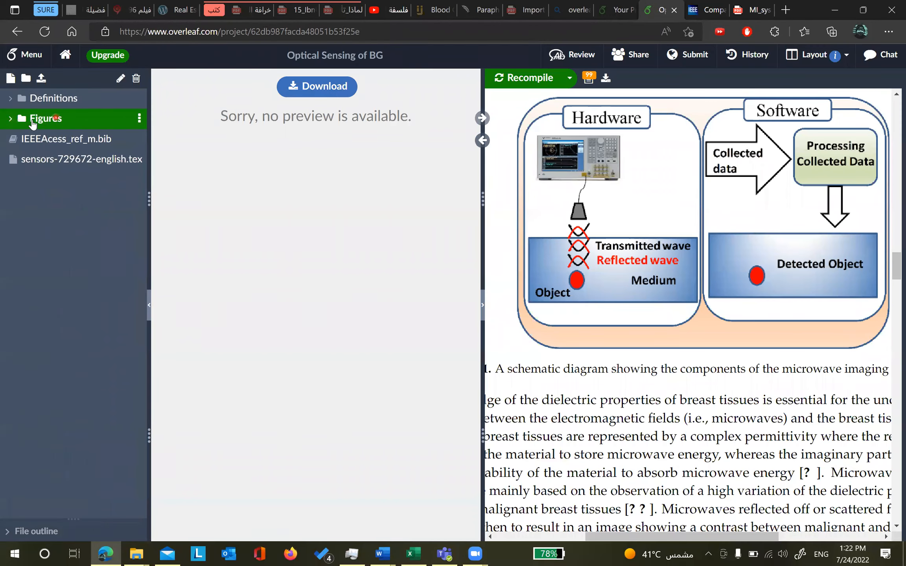
Open the upload dialog and its computer file browser with the Figures folder selected, and close both without uploading
{"action": "left_click", "coordinate": [26, 83]}
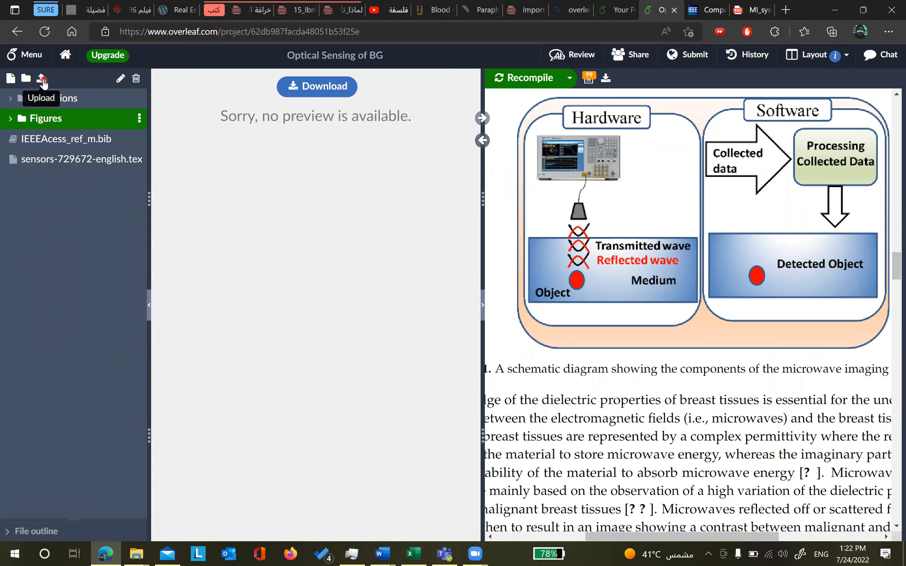
{"action": "left_click", "coordinate": [42, 79]}
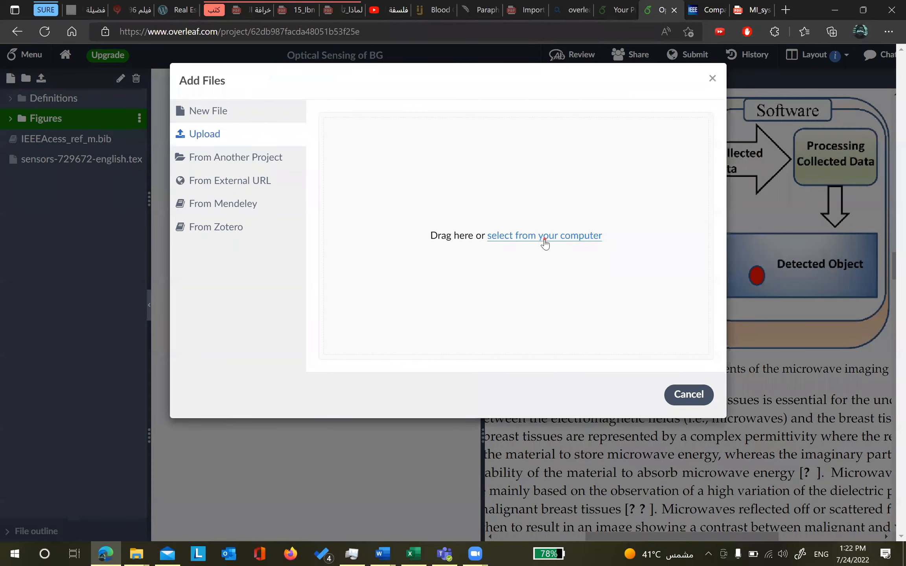
{"action": "left_click", "coordinate": [546, 242]}
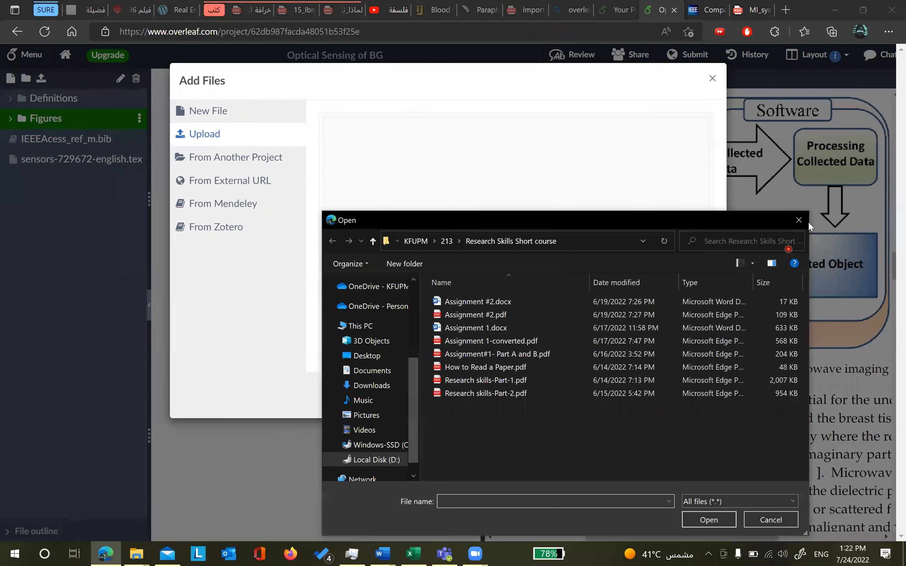
{"action": "left_click", "coordinate": [805, 220]}
{"action": "left_click", "coordinate": [713, 79]}
{"action": "left_click", "coordinate": [729, 279]}
{"action": "left_click", "coordinate": [697, 400]}
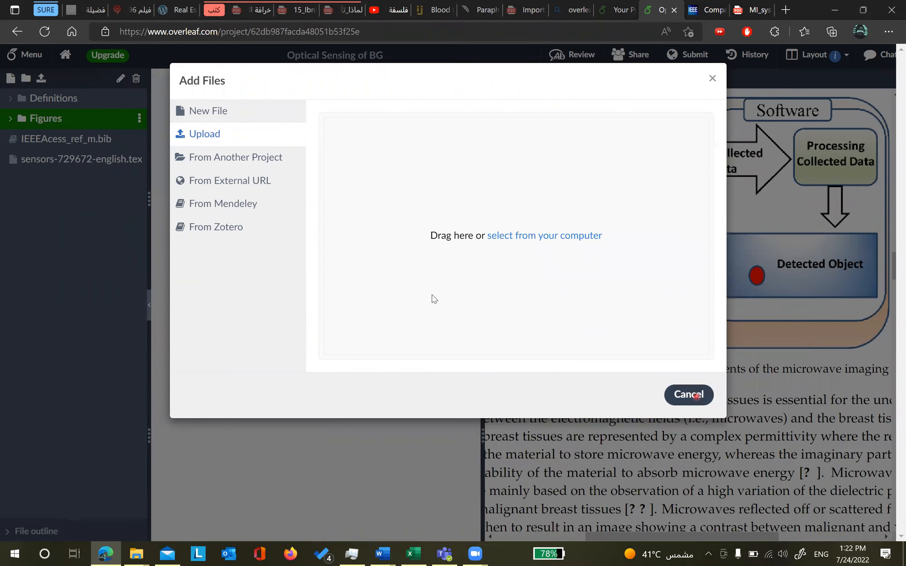
Review the files in the Figures folder, collapse it, and reopen sensors-729672-english.tex
{"action": "left_click", "coordinate": [10, 123]}
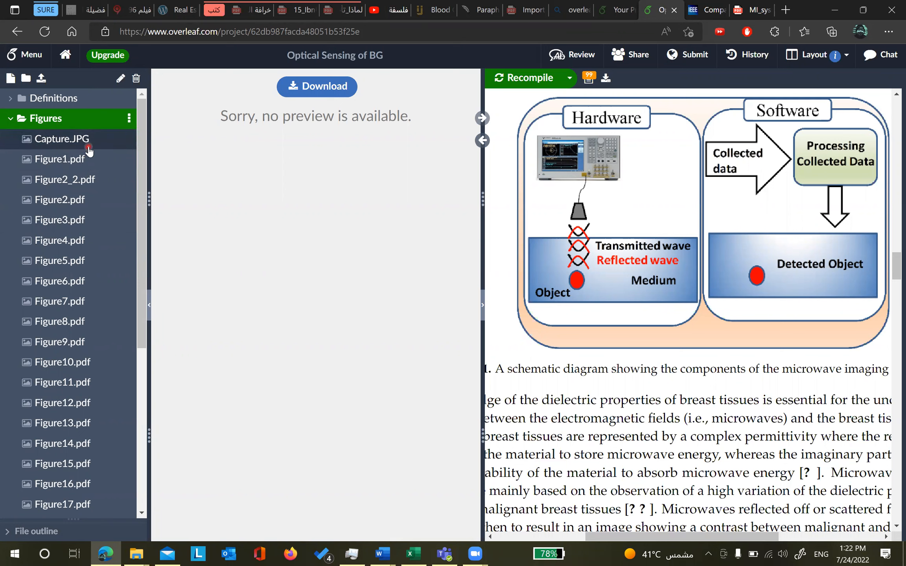
{"action": "left_click", "coordinate": [98, 120]}
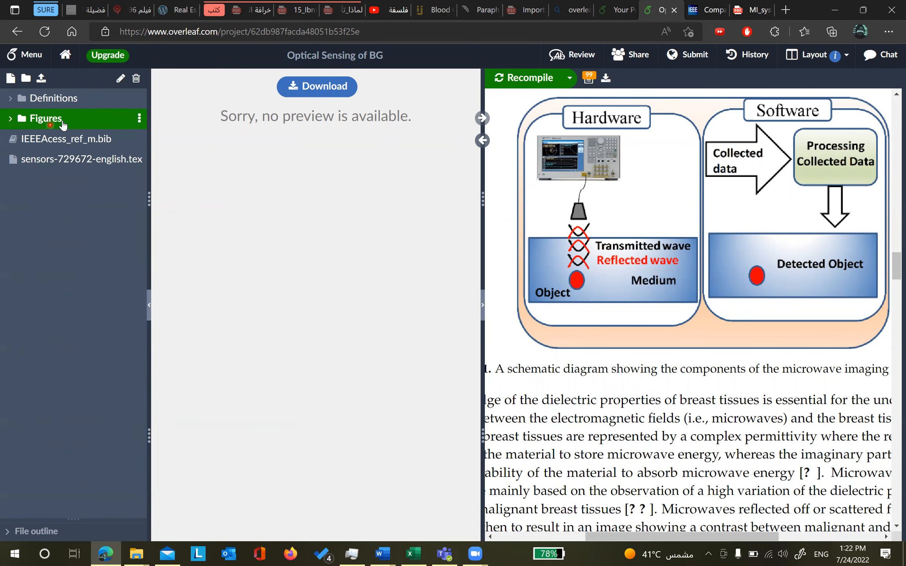
{"action": "left_click", "coordinate": [80, 159]}
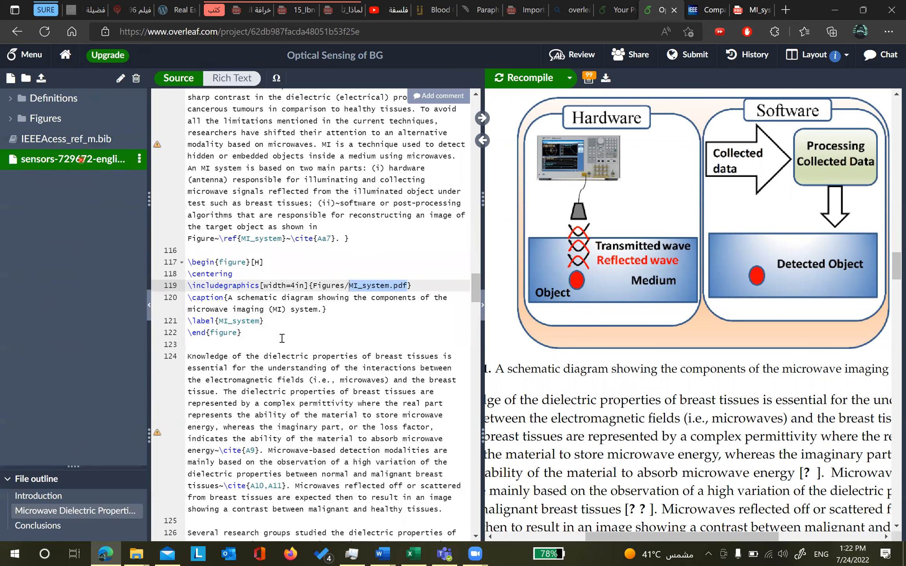
Highlight the MI_system figure environment in the source, and the Figures/MI_system.pdf path in its \includegraphics line
{"action": "left_click", "coordinate": [259, 334]}
{"action": "left_click", "coordinate": [192, 254], "text": "shift"}
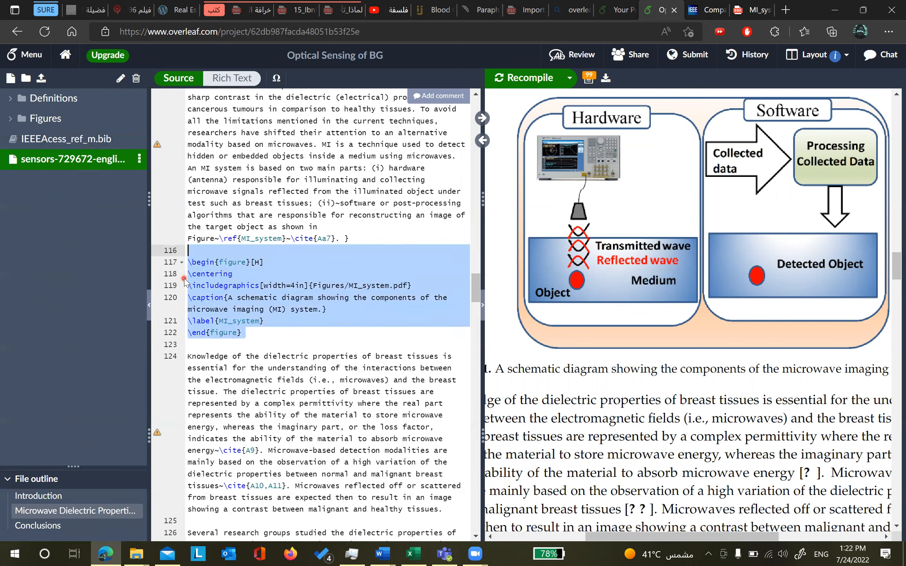
{"action": "left_click", "coordinate": [314, 297]}
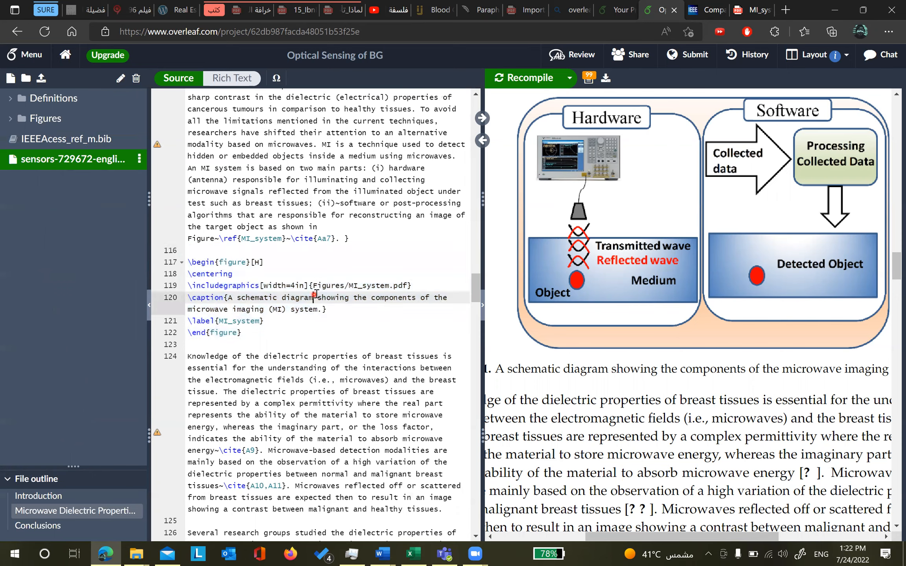
{"action": "left_click_drag", "start_coordinate": [310, 287], "coordinate": [413, 286]}
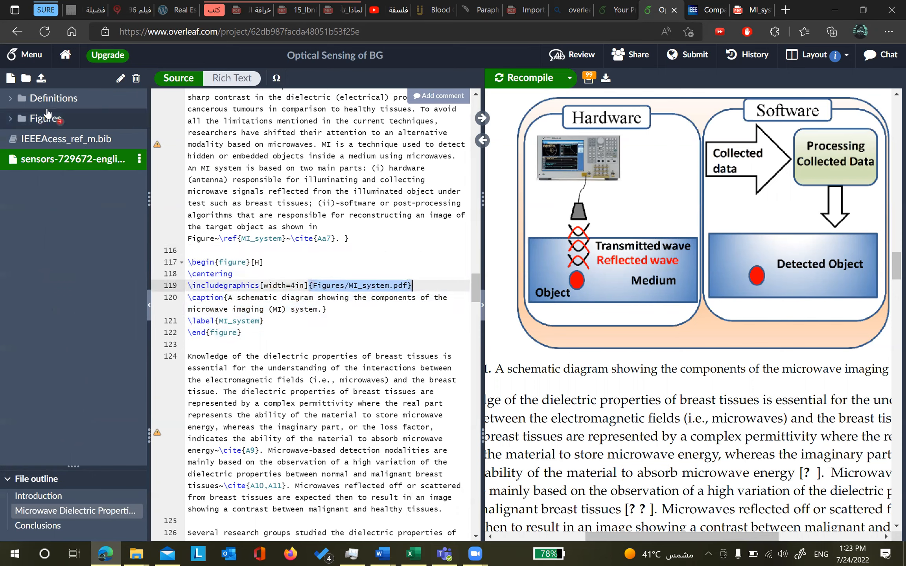
{"action": "left_click", "coordinate": [379, 298]}
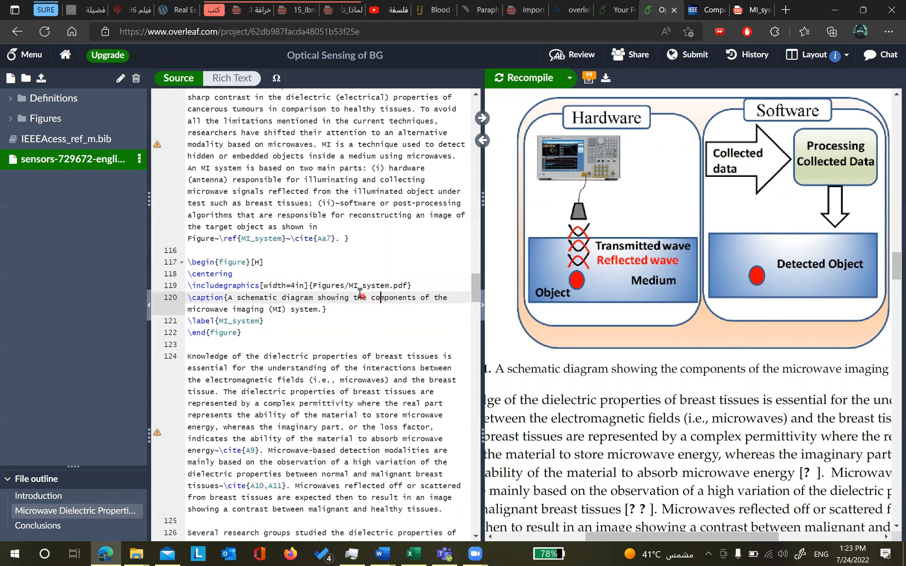
{"action": "left_click_drag", "start_coordinate": [353, 286], "coordinate": [393, 286]}
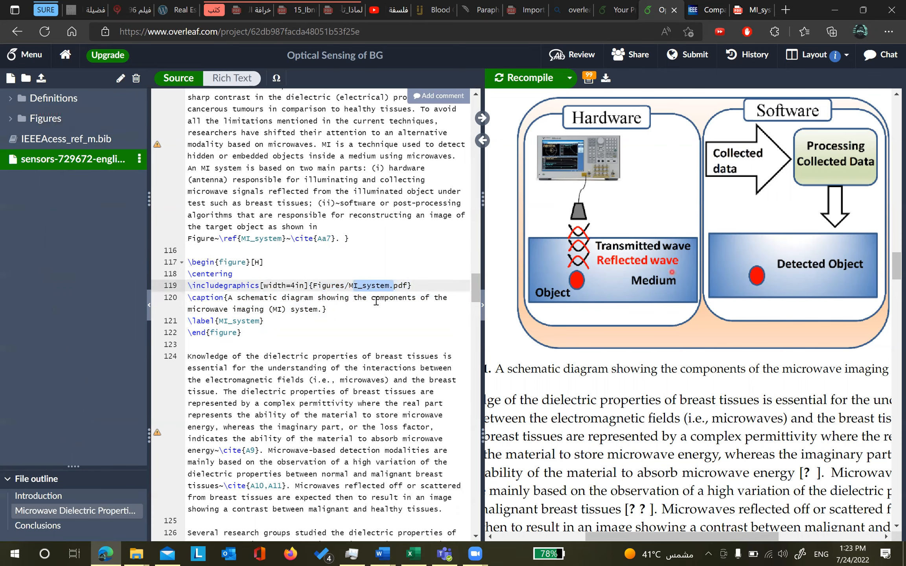
Highlight the MI_system figure's caption text and the whole block from \begin{figure}[H] to \end{figure}
{"action": "left_click_drag", "start_coordinate": [228, 297], "coordinate": [319, 310]}
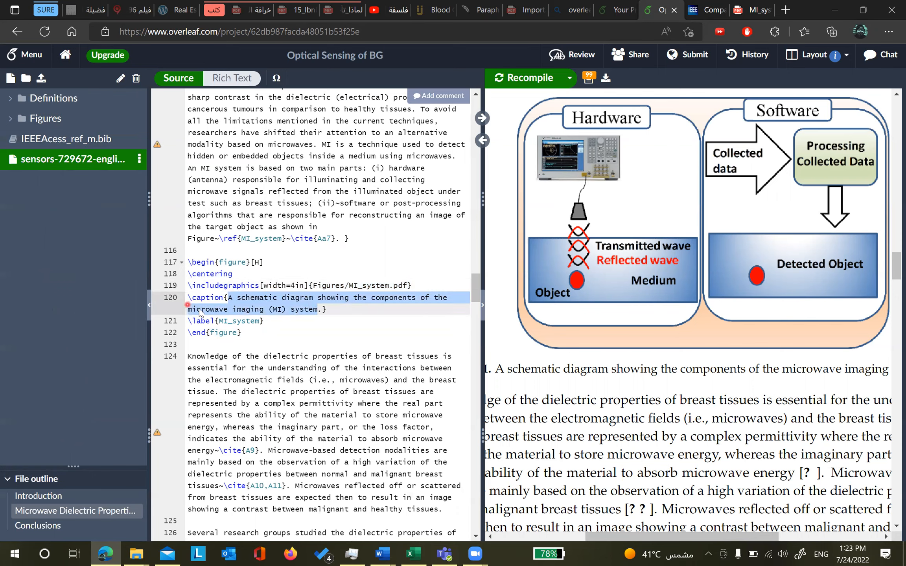
{"action": "left_click_drag", "start_coordinate": [272, 338], "coordinate": [174, 262]}
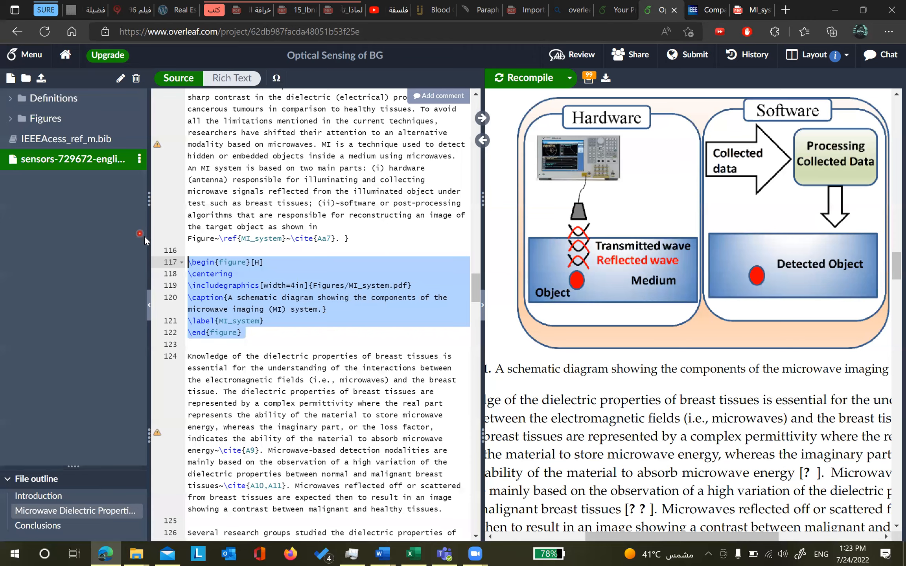
Narrow the file tree to widen the editor and preview, and fit the PDF to its pane width around Figure 1
{"action": "left_click_drag", "start_coordinate": [149, 238], "coordinate": [89, 243]}
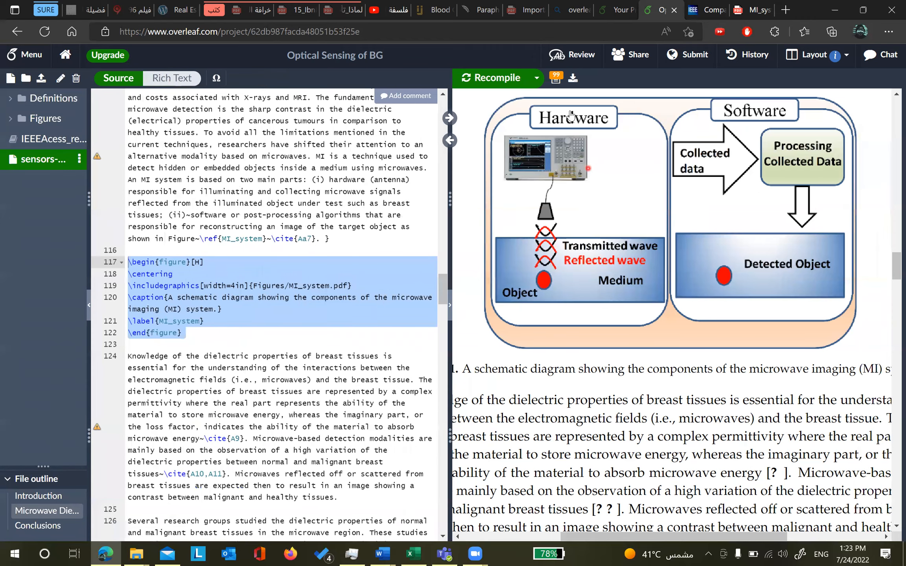
{"action": "left_click", "coordinate": [484, 111]}
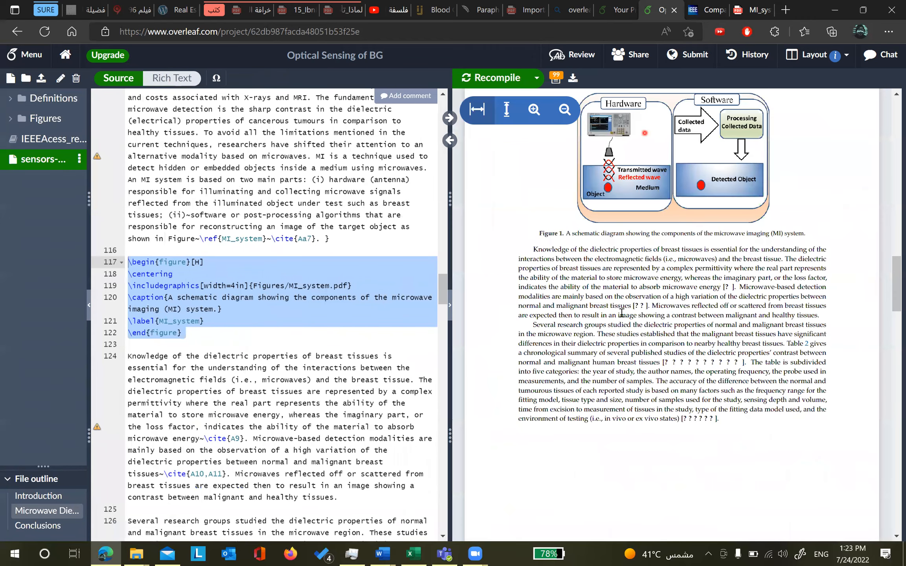
{"action": "scroll", "coordinate": [622, 314], "scroll_direction": "down", "scroll_amount": 10}
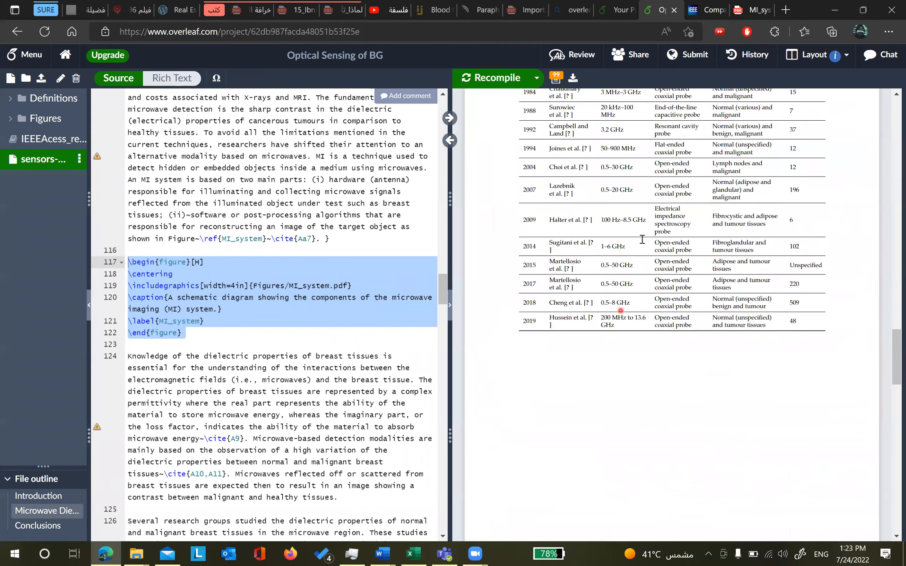
{"action": "scroll", "coordinate": [641, 239], "scroll_direction": "up", "scroll_amount": 10}
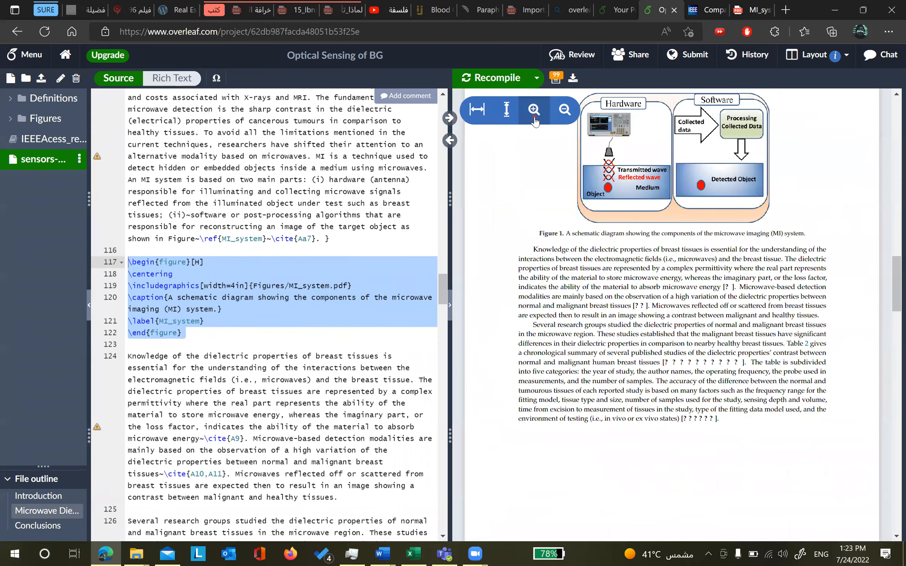
{"action": "left_click", "coordinate": [534, 111]}
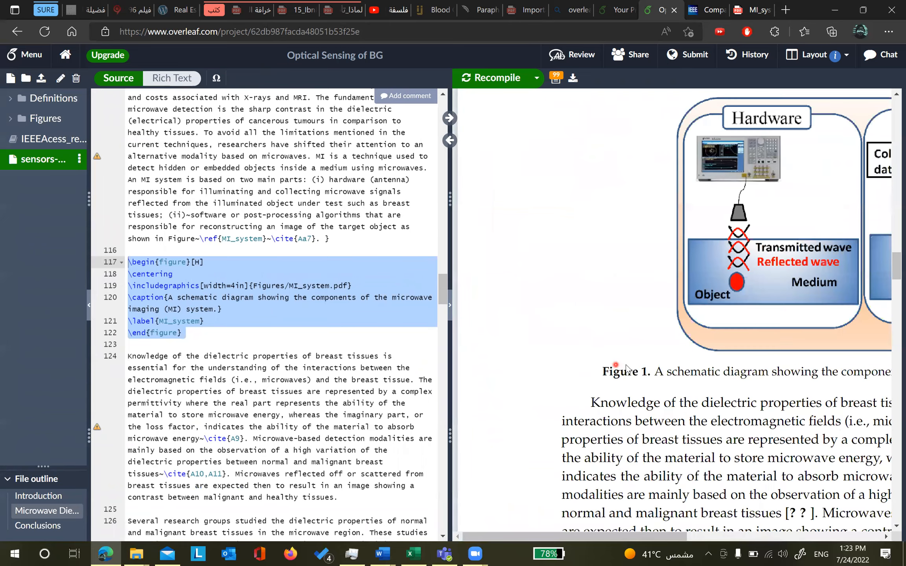
{"action": "mouse_move", "coordinate": [487, 130]}
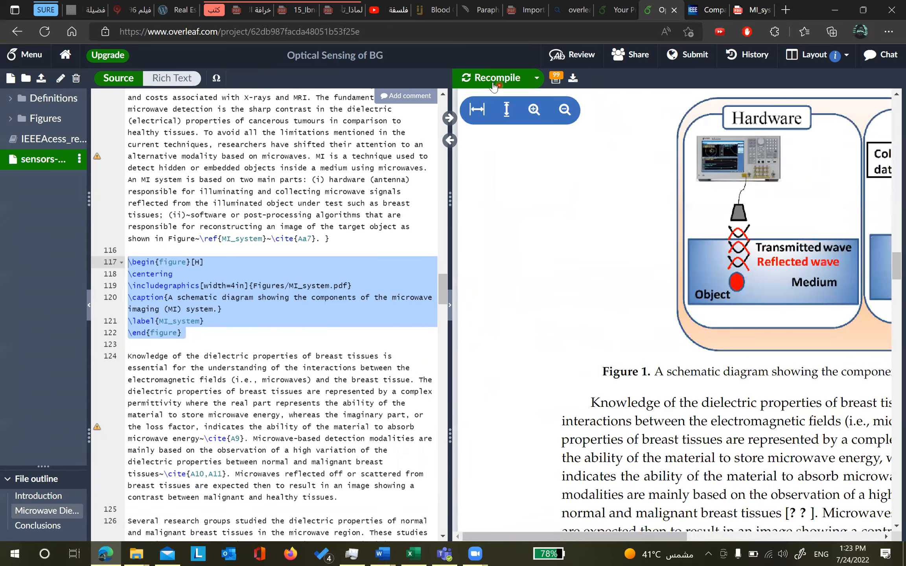
{"action": "left_click", "coordinate": [477, 111]}
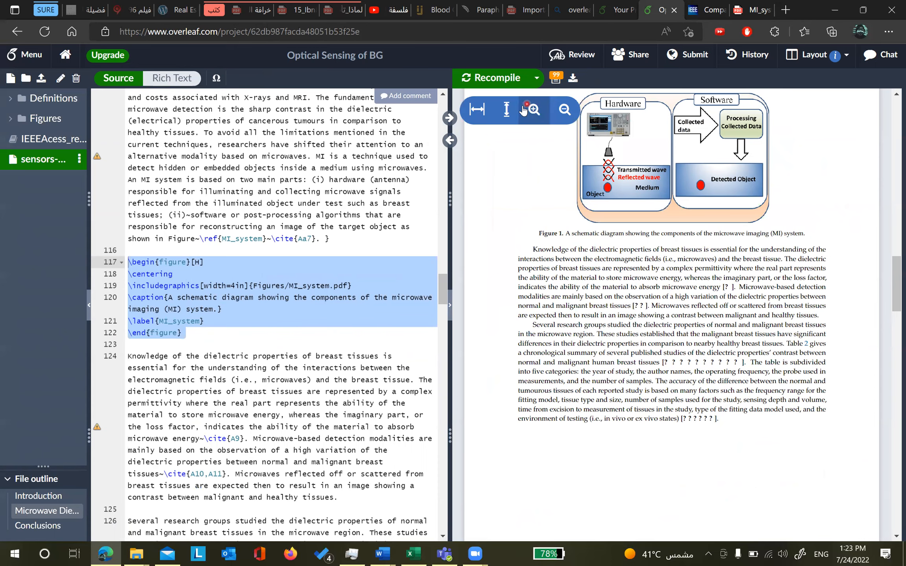
Enlarge the compiled PDF several levels to inspect the Figure 1 schematic up close
{"action": "left_click", "coordinate": [533, 110]}
{"action": "left_click", "coordinate": [531, 112]}
{"action": "left_click", "coordinate": [530, 112]}
{"action": "left_click", "coordinate": [531, 112]}
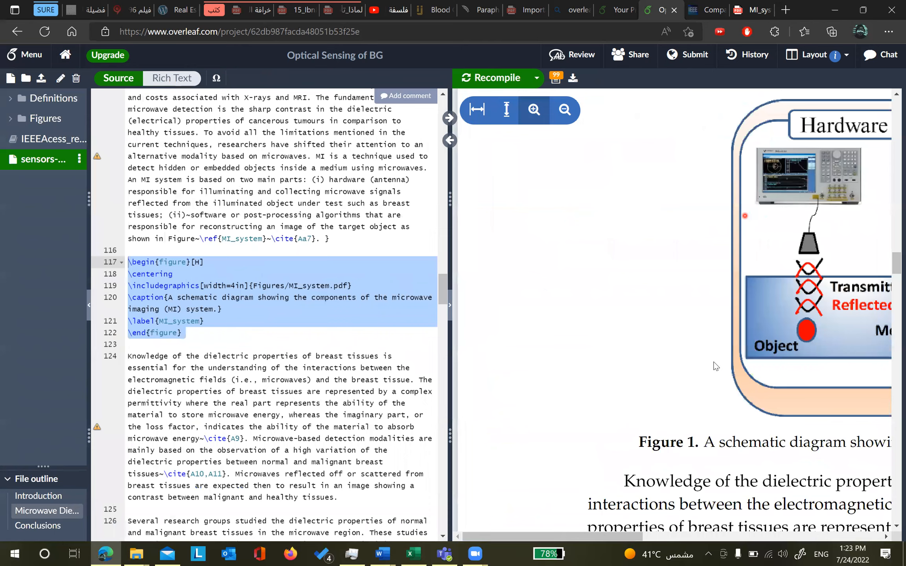
{"action": "left_click", "coordinate": [530, 112]}
Highlight the figure's \label{MI_system} line and the Figure~\ref{MI_system}~\cite{Aa7} reference that ends the preceding paragraph
{"action": "left_click", "coordinate": [261, 344]}
{"action": "left_click_drag", "start_coordinate": [212, 320], "coordinate": [137, 319]}
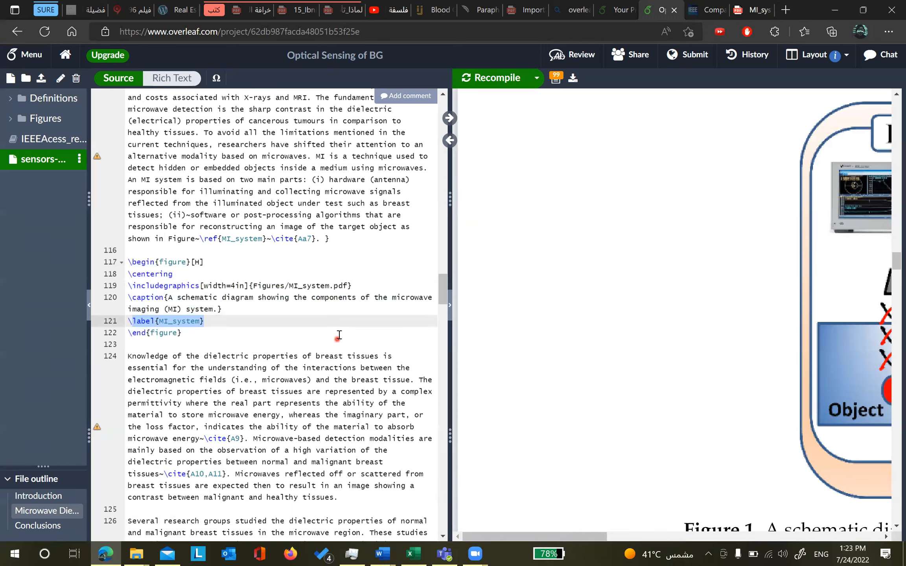
{"action": "left_click_drag", "start_coordinate": [167, 239], "coordinate": [330, 239]}
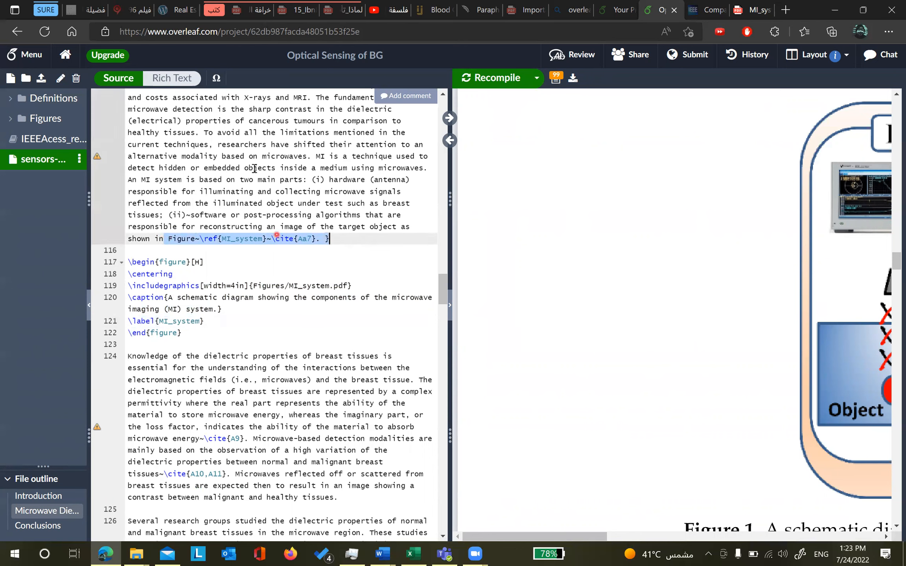
{"action": "left_click", "coordinate": [177, 250]}
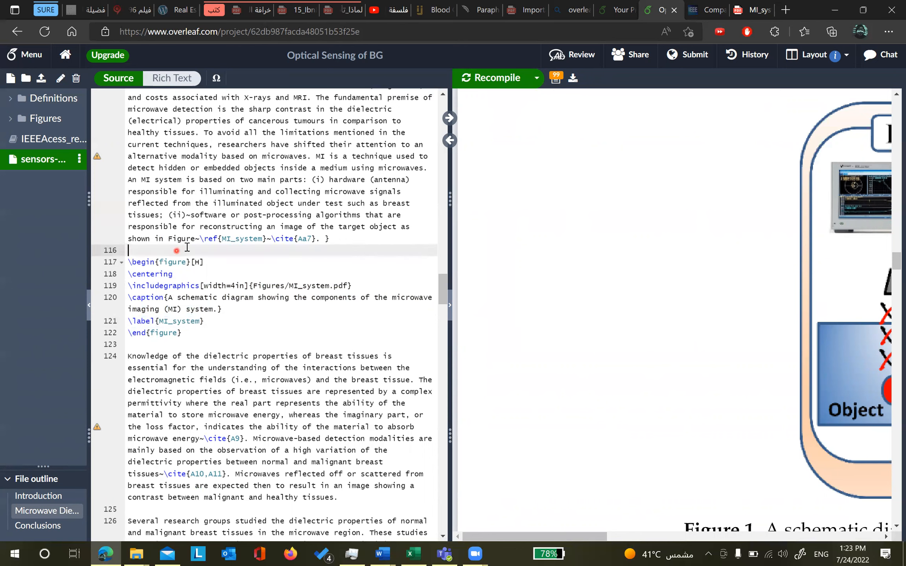
Highlight the \ref command on its own, and the whole \ref{MI_system} reference in the paragraph above the figure
{"action": "left_click_drag", "start_coordinate": [199, 239], "coordinate": [219, 242]}
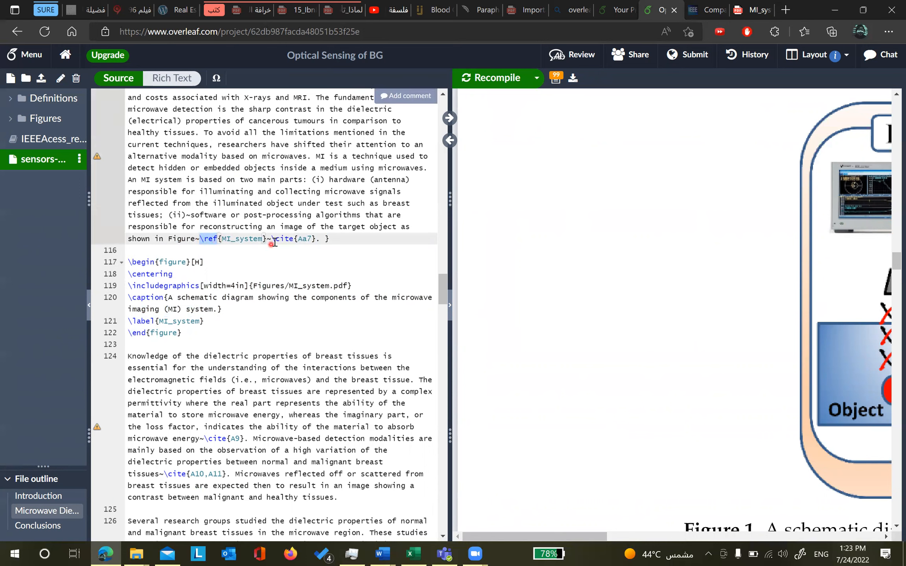
{"action": "left_click_drag", "start_coordinate": [271, 239], "coordinate": [199, 239]}
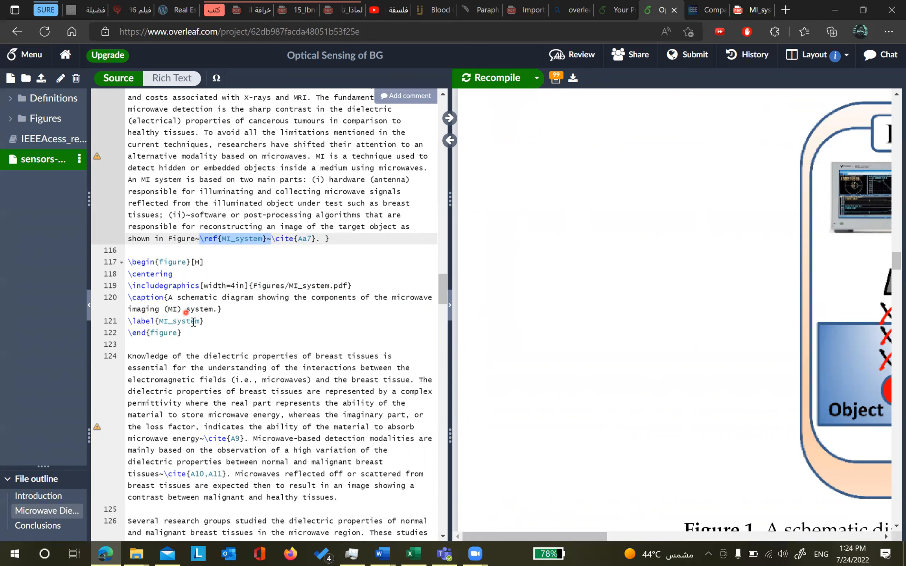
{"action": "left_click", "coordinate": [230, 343]}
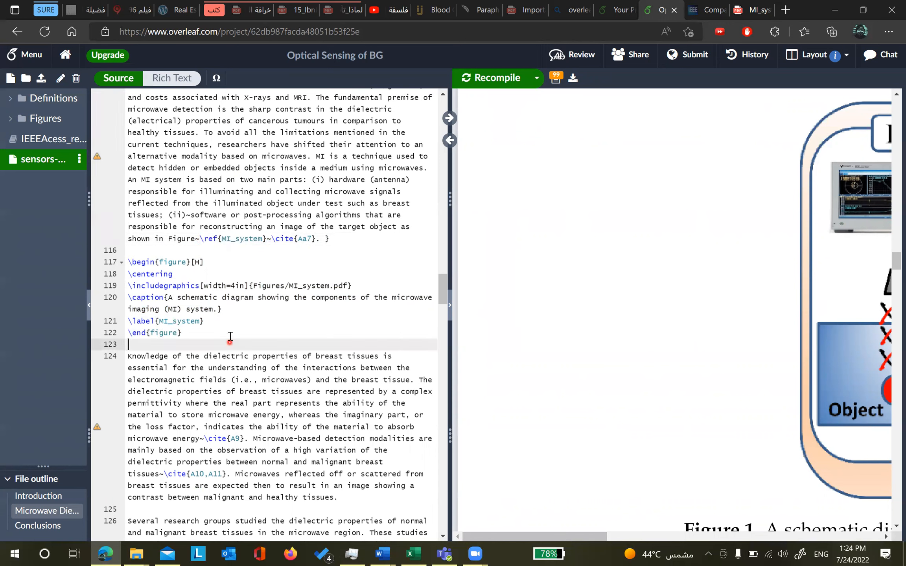
Compare the figure's \label{MI_system} with the matching \ref{MI_system} in the text by highlighting each
{"action": "left_click", "coordinate": [231, 240]}
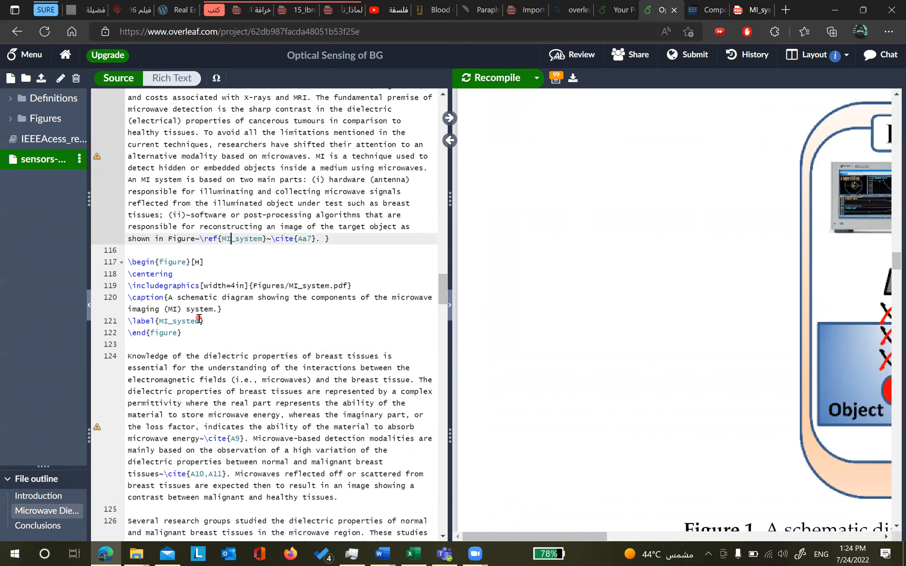
{"action": "left_click_drag", "start_coordinate": [203, 321], "coordinate": [128, 322]}
{"action": "left_click", "coordinate": [204, 230]}
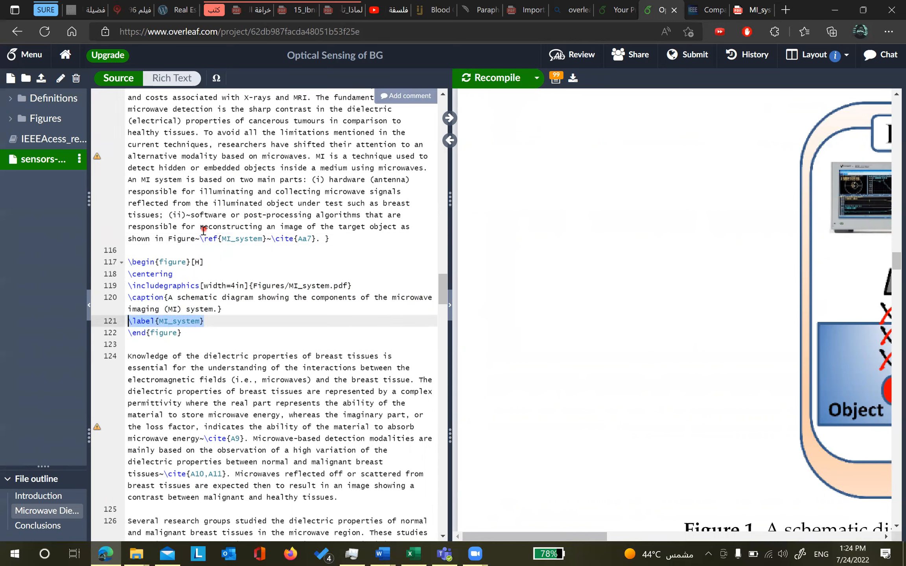
{"action": "left_click_drag", "start_coordinate": [200, 238], "coordinate": [267, 239]}
Find the in-text Figure 1 mention above the schematic in the compiled PDF, enlarge it, and highlight it with its citation
{"action": "mouse_move", "coordinate": [507, 137]}
{"action": "left_click", "coordinate": [484, 114]}
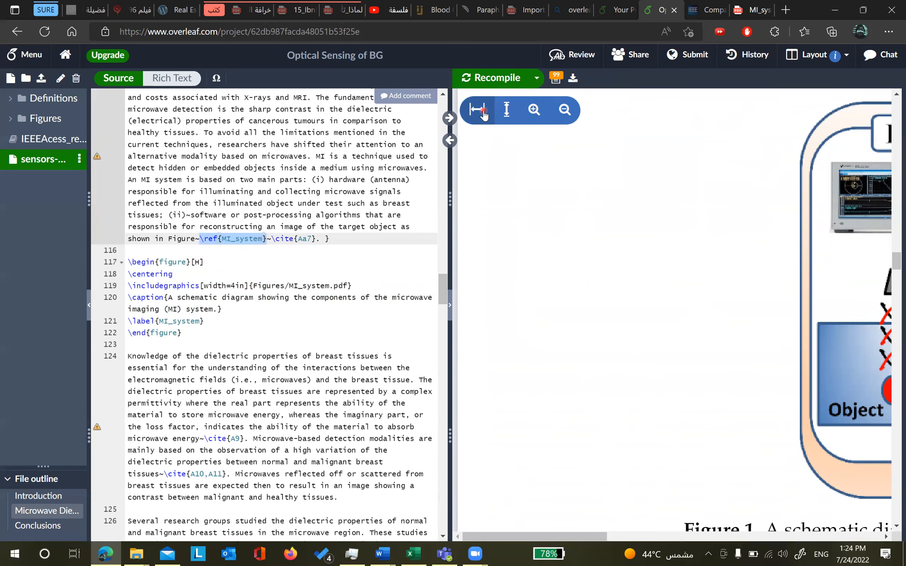
{"action": "scroll", "coordinate": [337, 274], "scroll_direction": "up", "scroll_amount": 5}
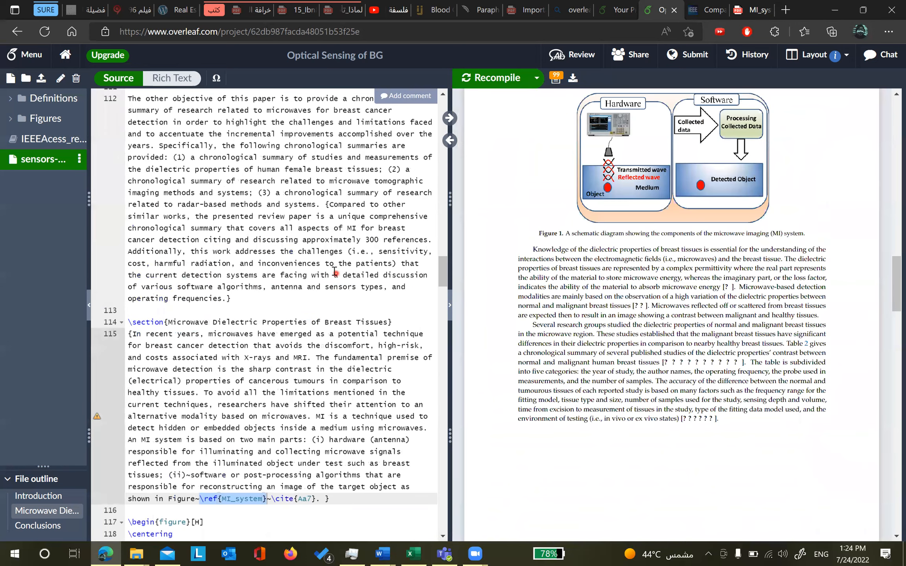
{"action": "scroll", "coordinate": [582, 296], "scroll_direction": "down", "scroll_amount": 6}
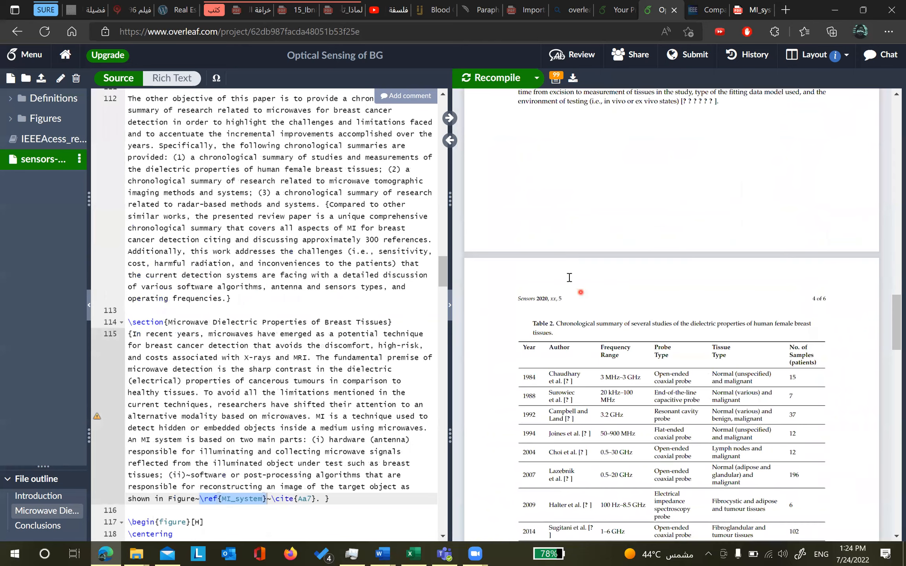
{"action": "scroll", "coordinate": [564, 274], "scroll_direction": "up", "scroll_amount": 5}
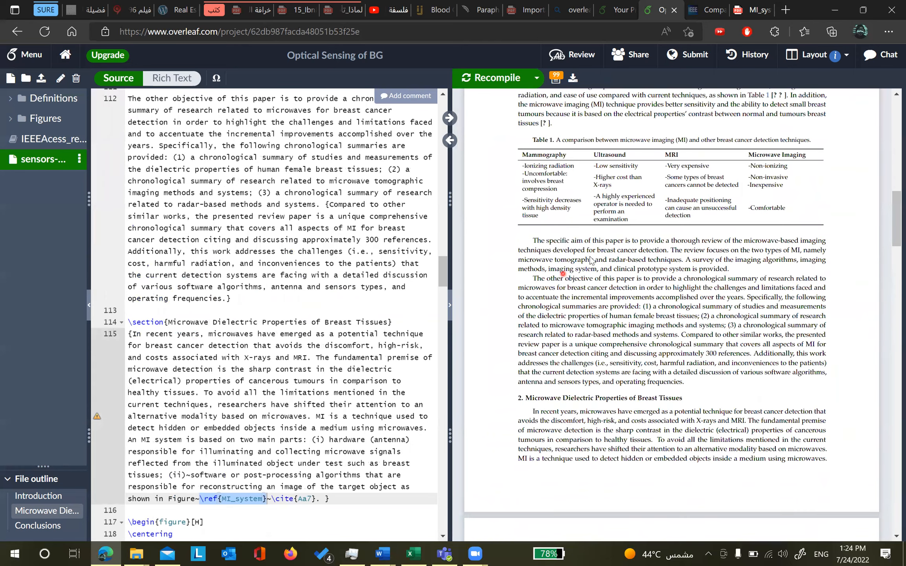
{"action": "scroll", "coordinate": [544, 114], "scroll_direction": "down", "scroll_amount": 5}
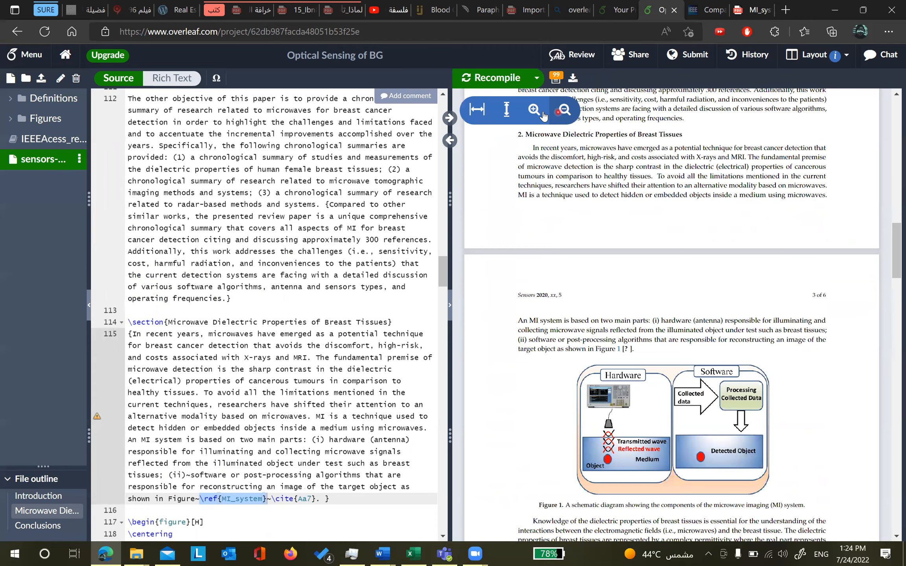
{"action": "left_click", "coordinate": [534, 110]}
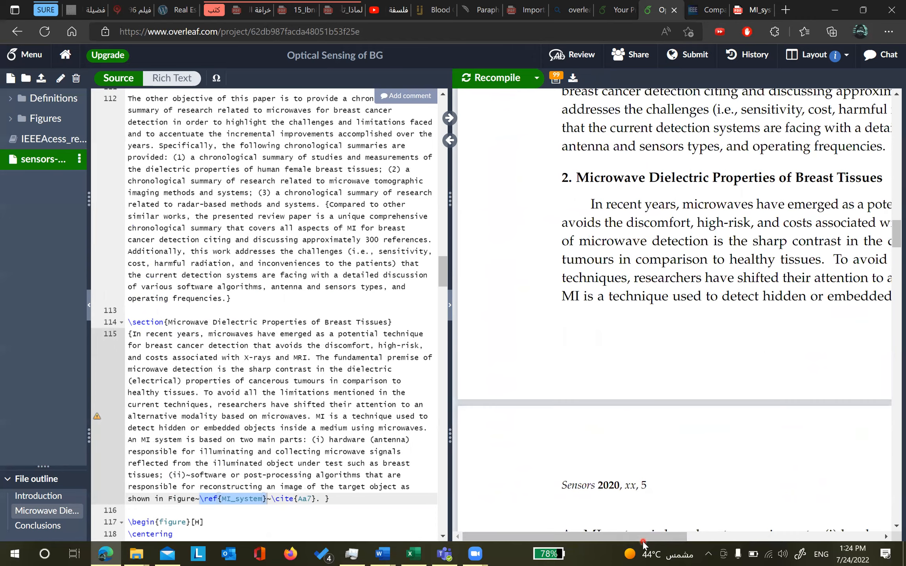
{"action": "left_click", "coordinate": [804, 539]}
{"action": "left_click_drag", "start_coordinate": [717, 539], "coordinate": [637, 538]}
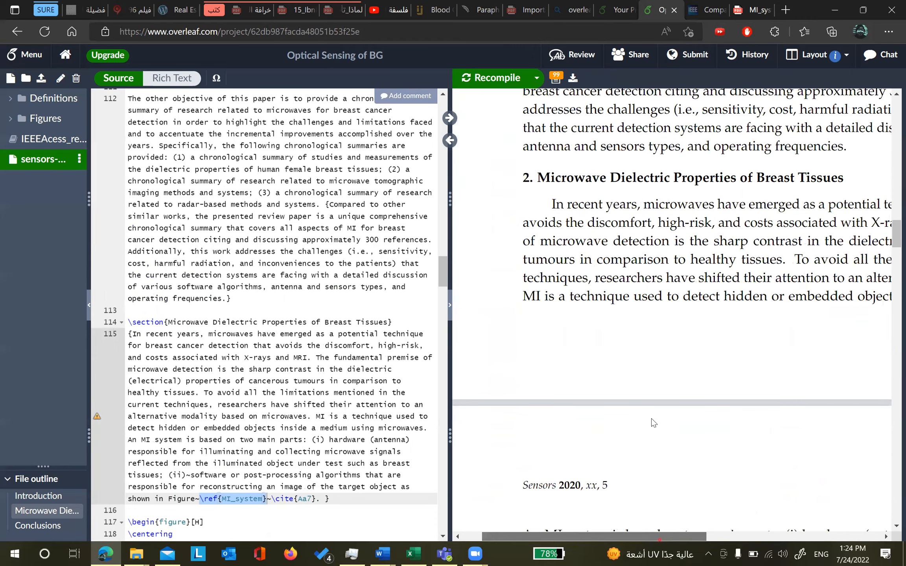
{"action": "scroll", "coordinate": [654, 398], "scroll_direction": "down", "scroll_amount": 6}
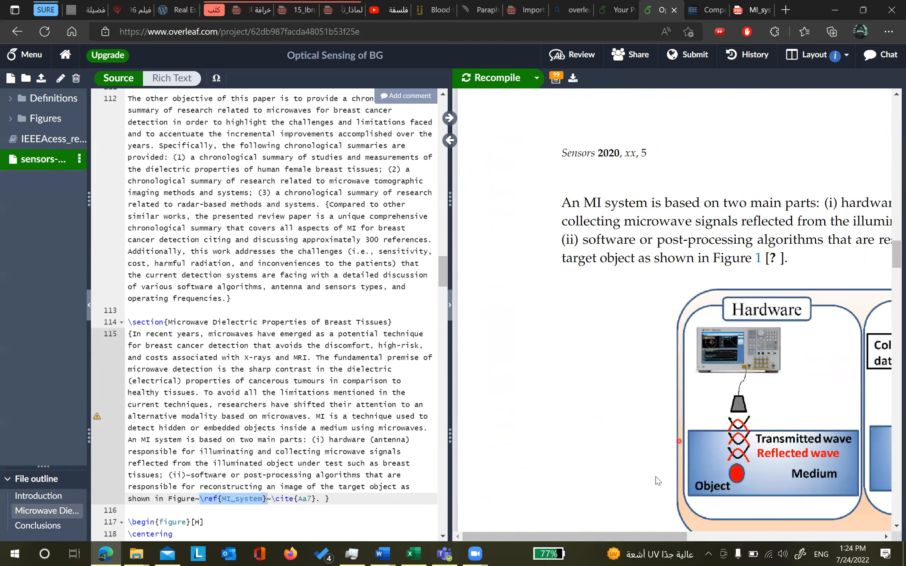
{"action": "left_click_drag", "start_coordinate": [645, 539], "coordinate": [670, 539]}
{"action": "left_click_drag", "start_coordinate": [649, 257], "coordinate": [704, 263]}
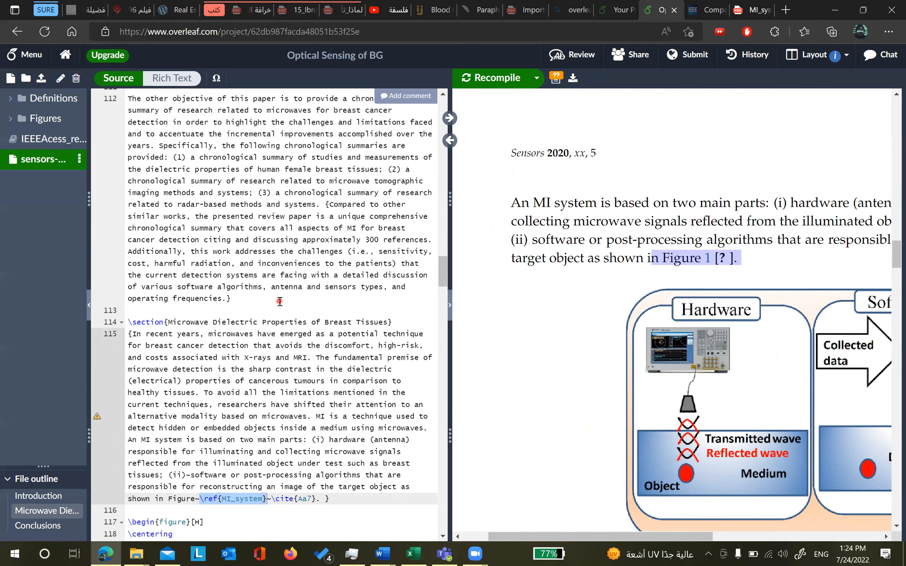
Delete the ~\cite{Aa7} citation after \ref{MI_system}, and end the sentence with a period after the closing brace
{"action": "scroll", "coordinate": [318, 302], "scroll_direction": "down", "scroll_amount": 5}
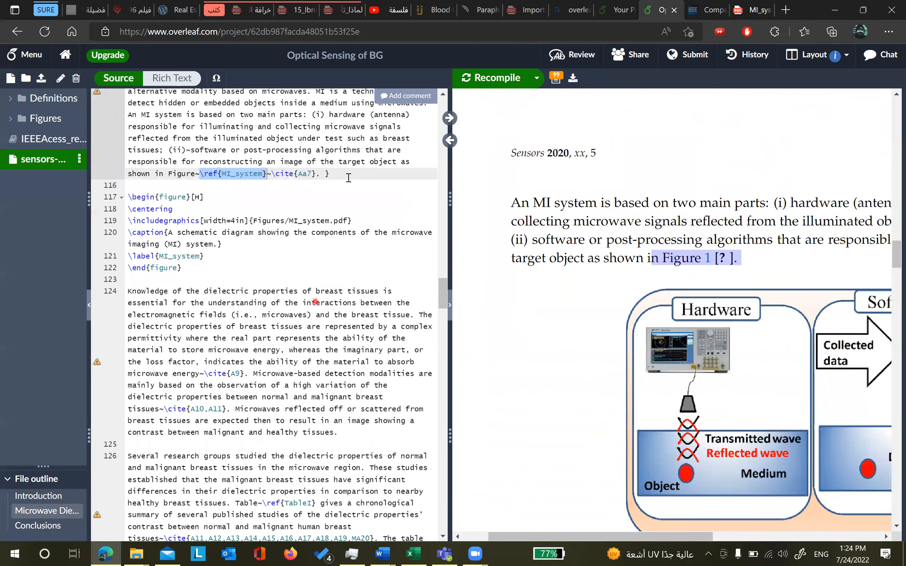
{"action": "left_click", "coordinate": [276, 173]}
{"action": "left_click_drag", "start_coordinate": [272, 173], "coordinate": [311, 174]}
{"action": "left_click", "coordinate": [278, 337]}
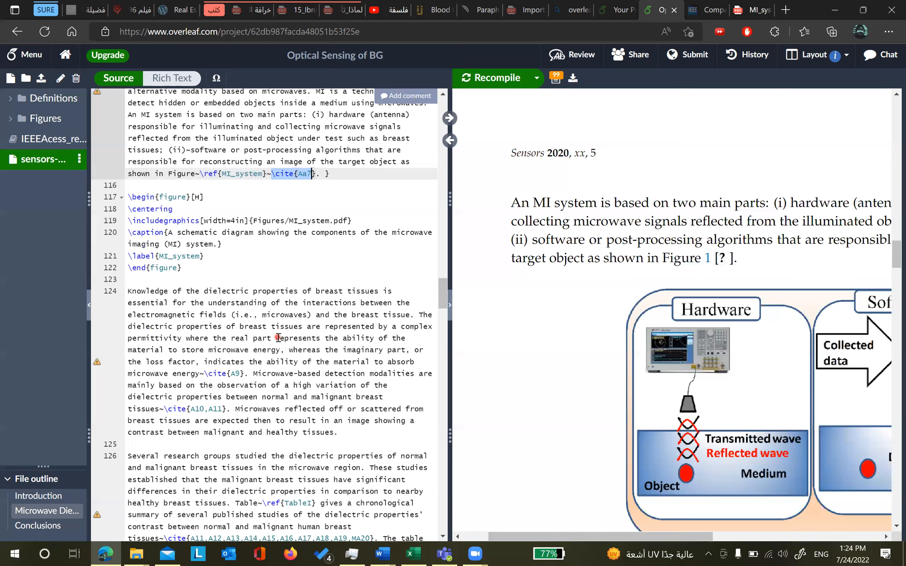
{"action": "key", "text": "BackSpace"}
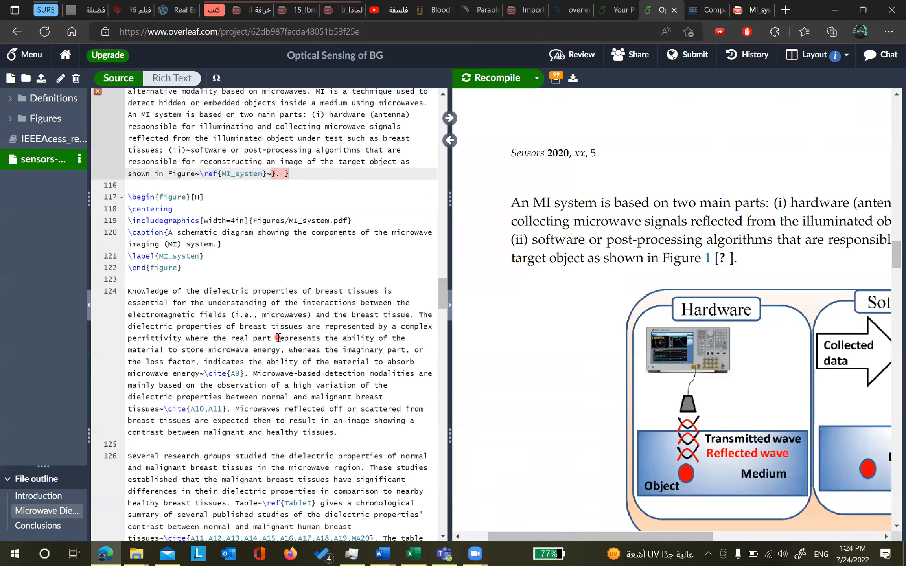
{"action": "key", "text": "BackSpace"}
{"action": "left_click", "coordinate": [285, 180]}
Highlight \ref{MI_system} in the edited sentence, and the MI_system key in both the figure's \label and the \ref
{"action": "scroll", "coordinate": [307, 297], "scroll_direction": "up", "scroll_amount": 5}
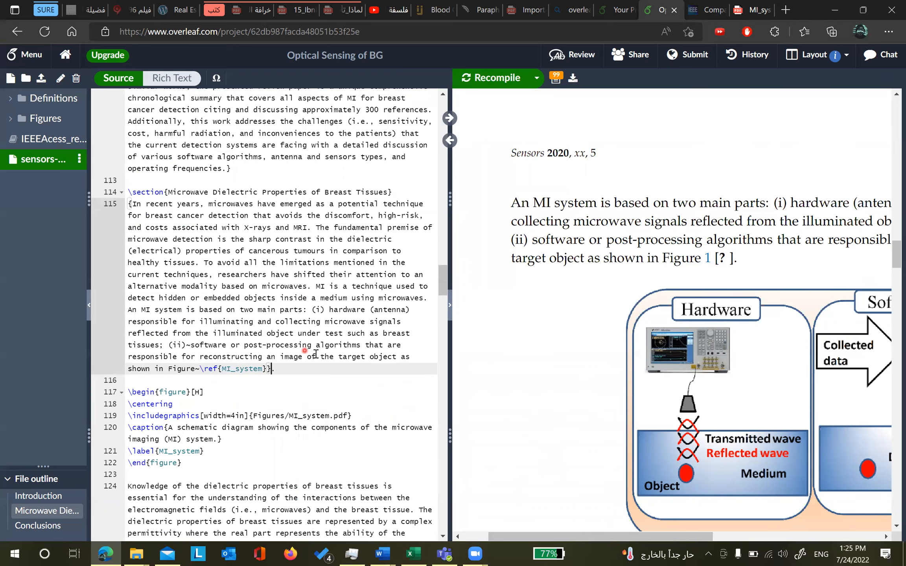
{"action": "scroll", "coordinate": [248, 318], "scroll_direction": "down", "scroll_amount": 3}
{"action": "scroll", "coordinate": [203, 175], "scroll_direction": "down", "scroll_amount": 2}
{"action": "left_click_drag", "start_coordinate": [204, 174], "coordinate": [267, 173]}
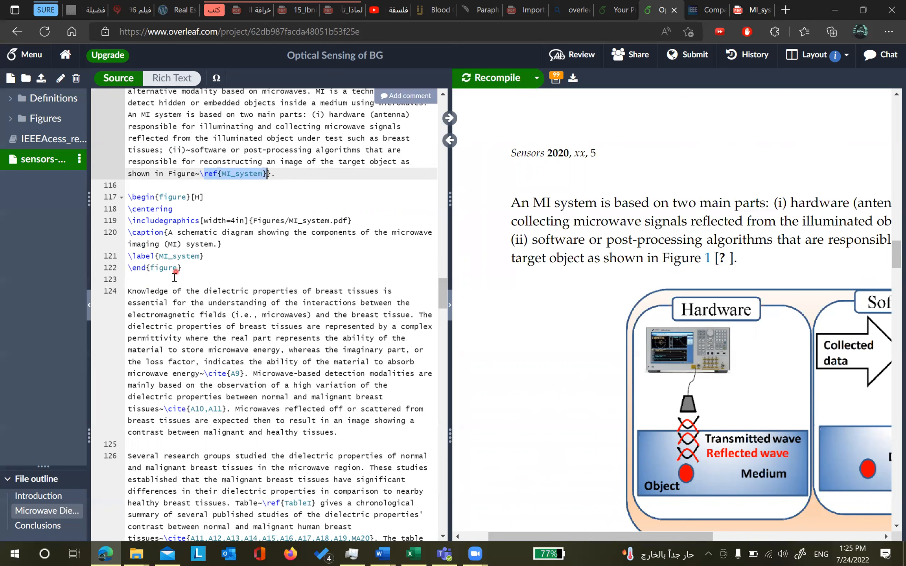
{"action": "double_click", "coordinate": [185, 256]}
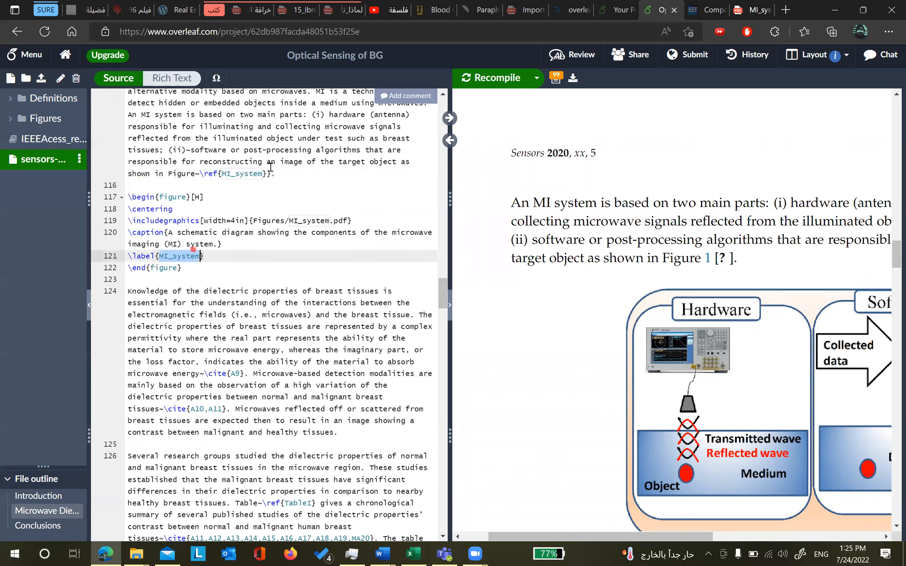
{"action": "left_click", "coordinate": [236, 168]}
{"action": "double_click", "coordinate": [258, 172]}
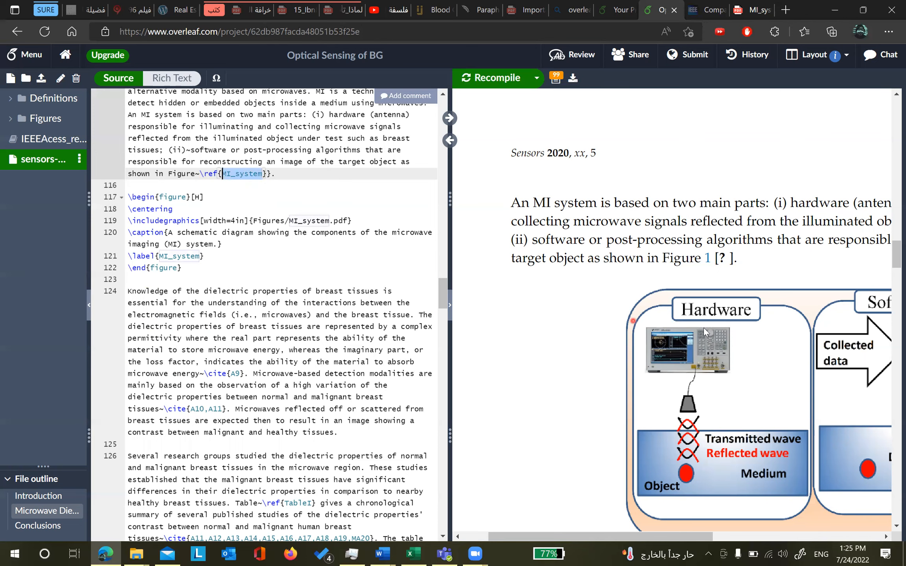
Reduce the PDF zoom to show the full page width around Figure 1, and select the Figures folder in the project
{"action": "scroll", "coordinate": [470, 120], "scroll_direction": "down", "scroll_amount": 3, "text": "ctrl"}
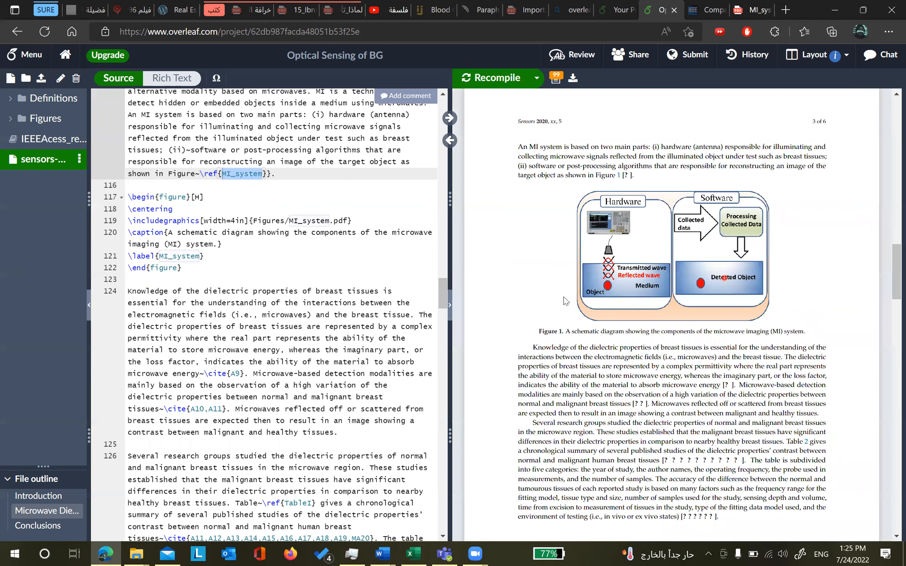
{"action": "left_click", "coordinate": [43, 120]}
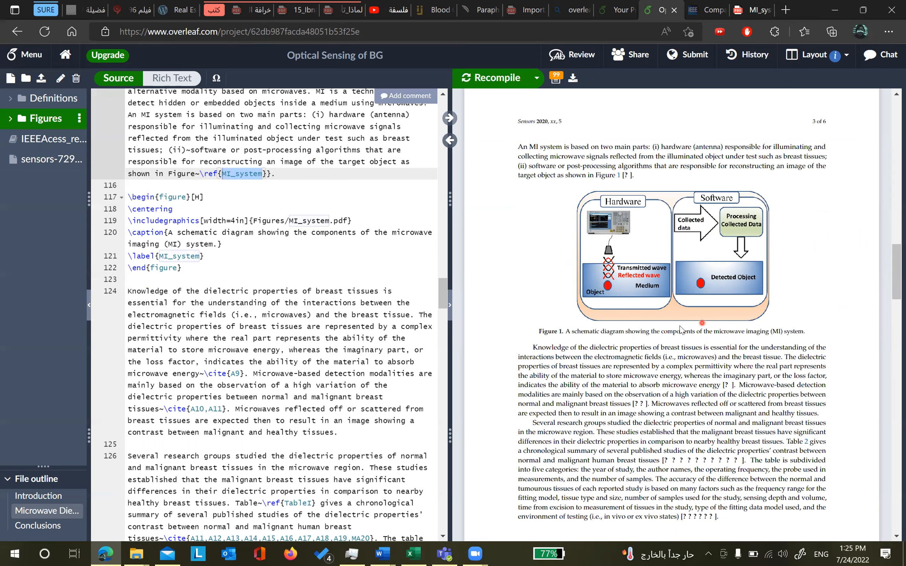
{"action": "scroll", "coordinate": [666, 325], "scroll_direction": "up", "scroll_amount": 4}
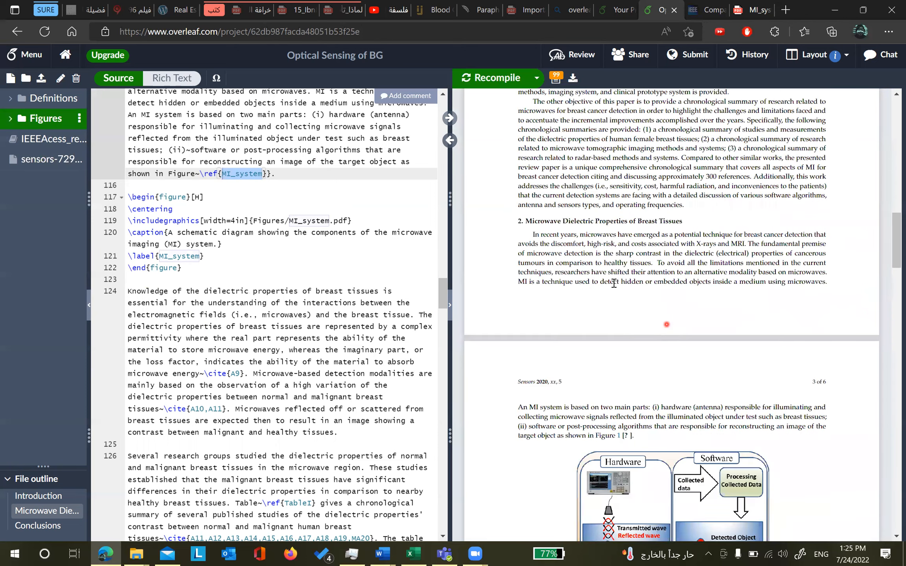
Enlarge the PDF preview and review the compiled paper from its title page through Figure 1, ending with a moderately wider source editor
{"action": "scroll", "coordinate": [614, 283], "scroll_direction": "up", "scroll_amount": 6}
{"action": "scroll", "coordinate": [571, 303], "scroll_direction": "up", "scroll_amount": 7}
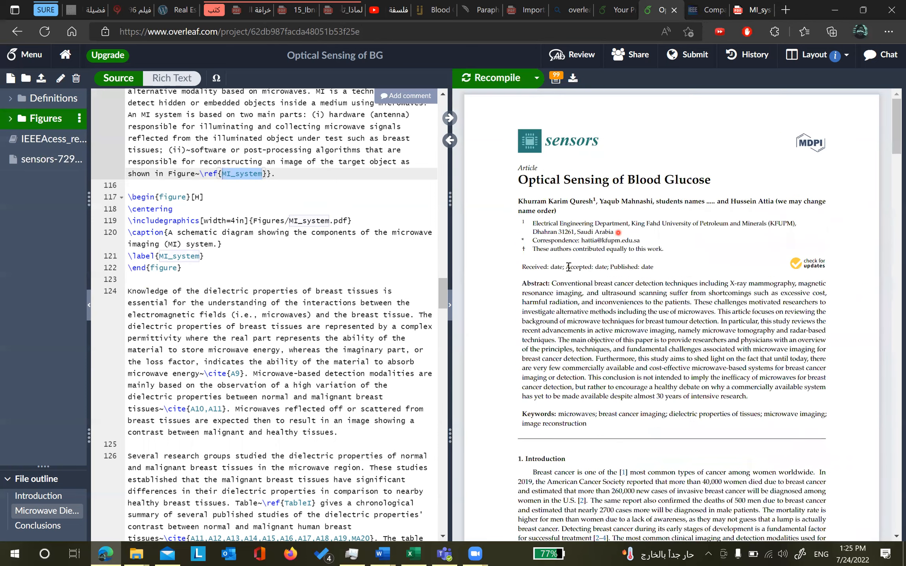
{"action": "left_click_drag", "start_coordinate": [450, 258], "coordinate": [274, 255]}
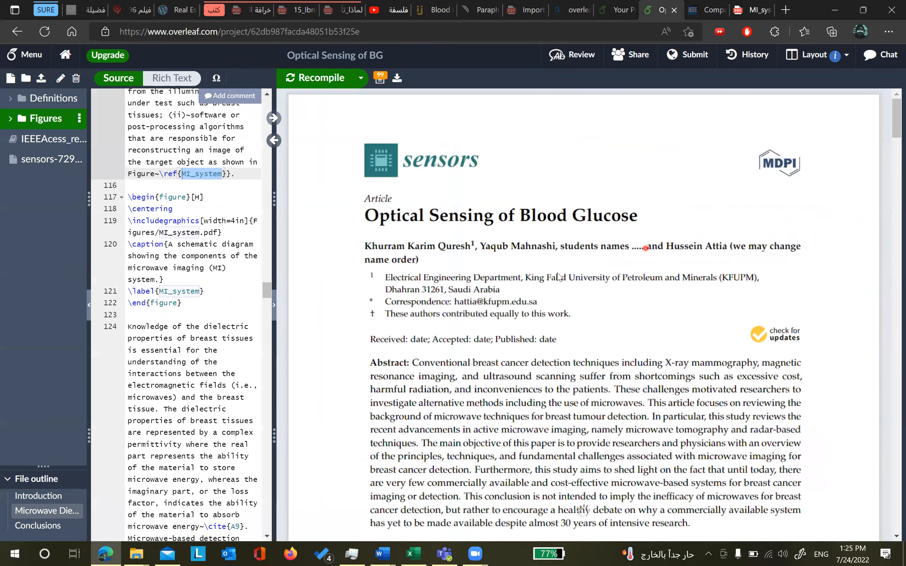
{"action": "scroll", "coordinate": [558, 274], "scroll_direction": "down", "scroll_amount": 10}
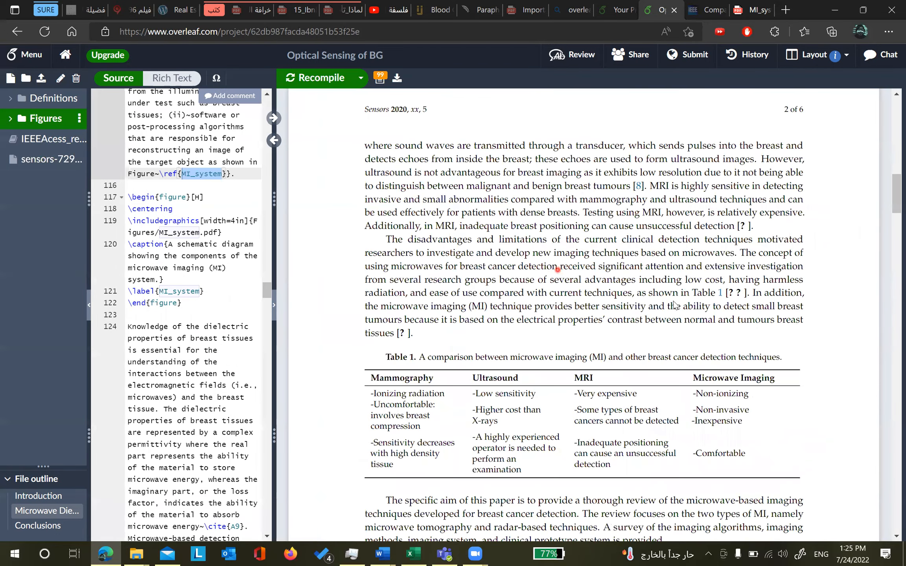
{"action": "scroll", "coordinate": [657, 299], "scroll_direction": "up", "scroll_amount": 10}
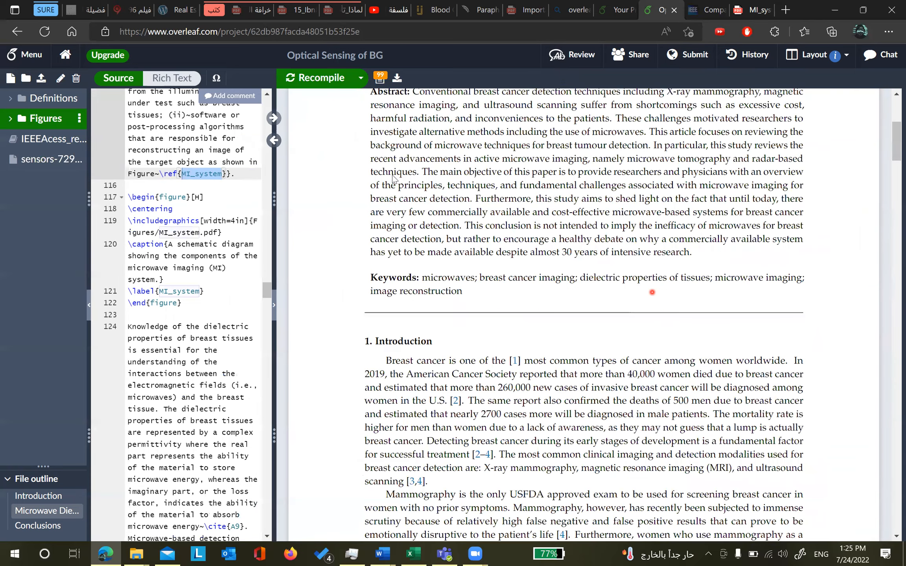
{"action": "scroll", "coordinate": [413, 200], "scroll_direction": "up", "scroll_amount": 5}
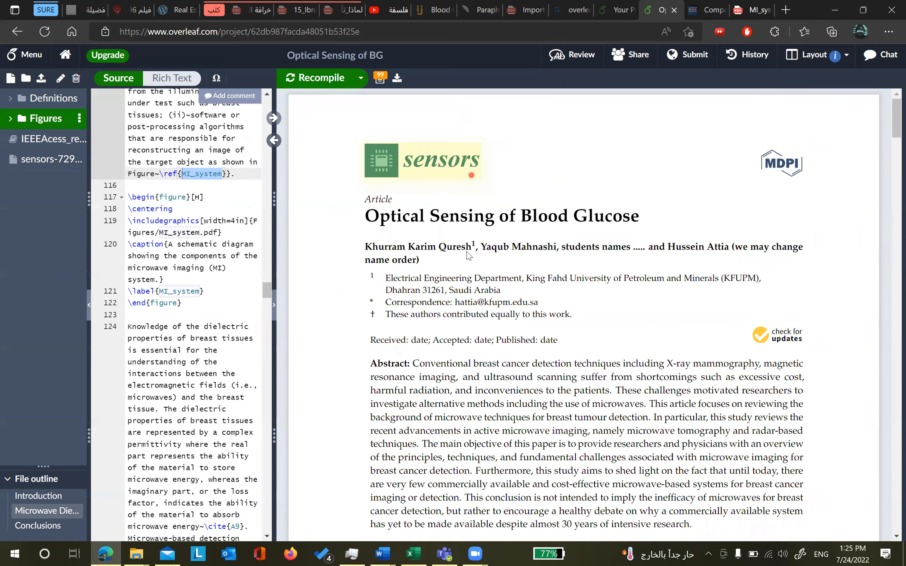
{"action": "scroll", "coordinate": [605, 354], "scroll_direction": "down", "scroll_amount": 6}
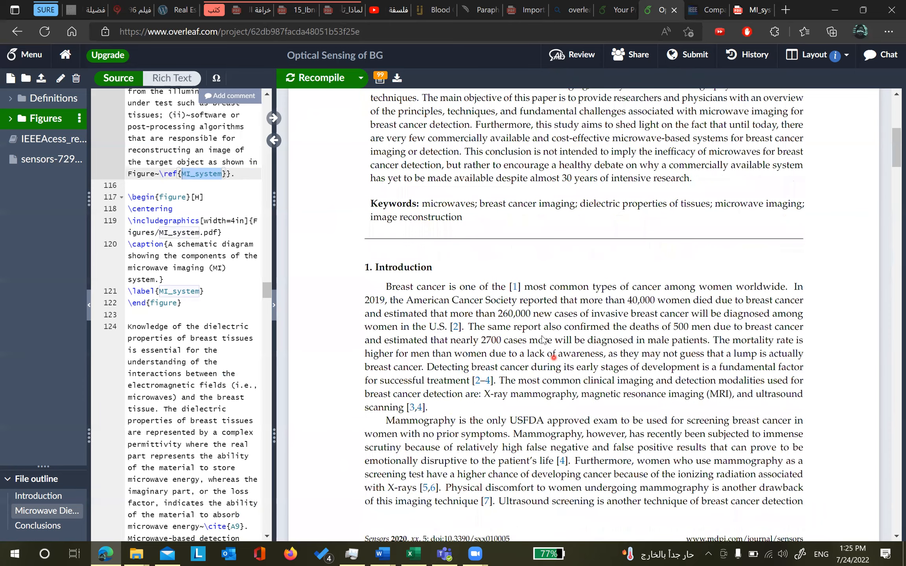
{"action": "scroll", "coordinate": [531, 379], "scroll_direction": "down", "scroll_amount": 10}
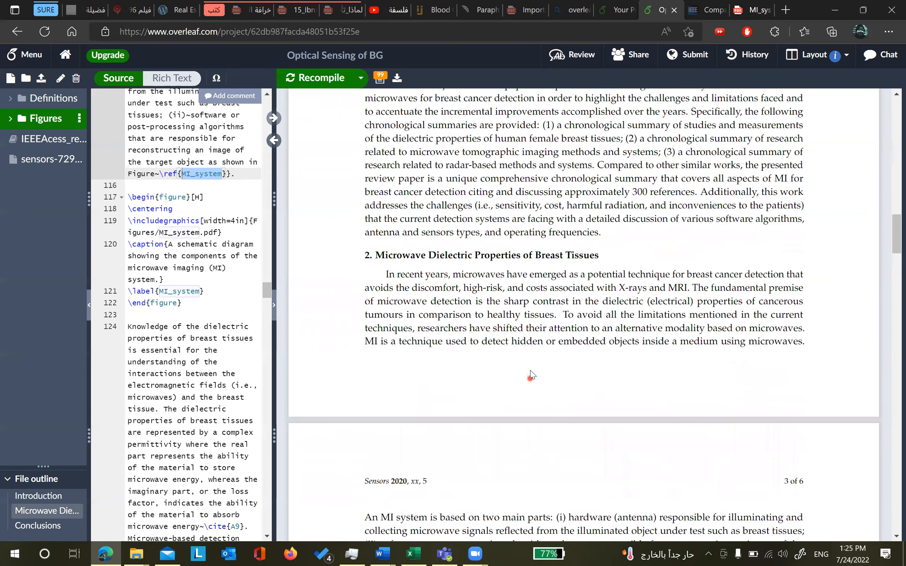
{"action": "scroll", "coordinate": [336, 205], "scroll_direction": "down", "scroll_amount": 10}
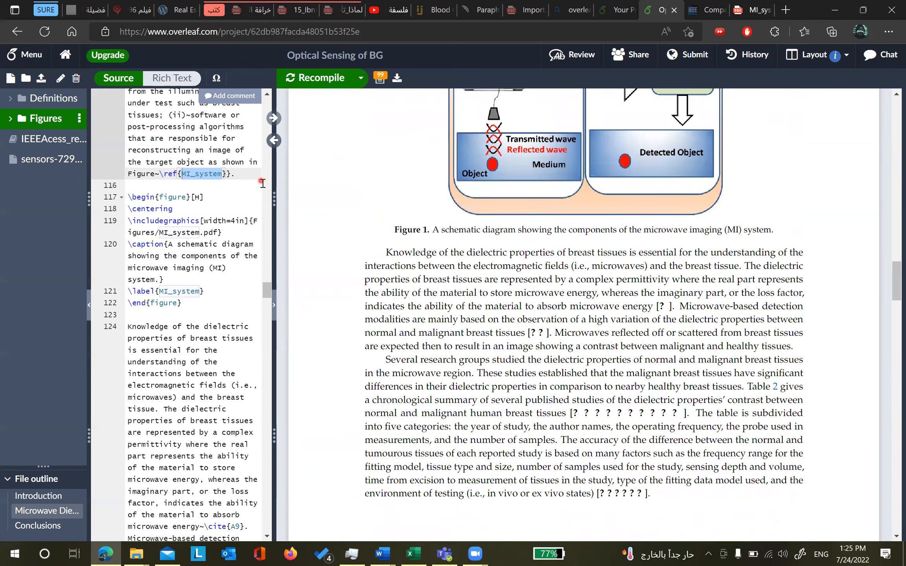
{"action": "left_click_drag", "start_coordinate": [272, 190], "coordinate": [347, 222]}
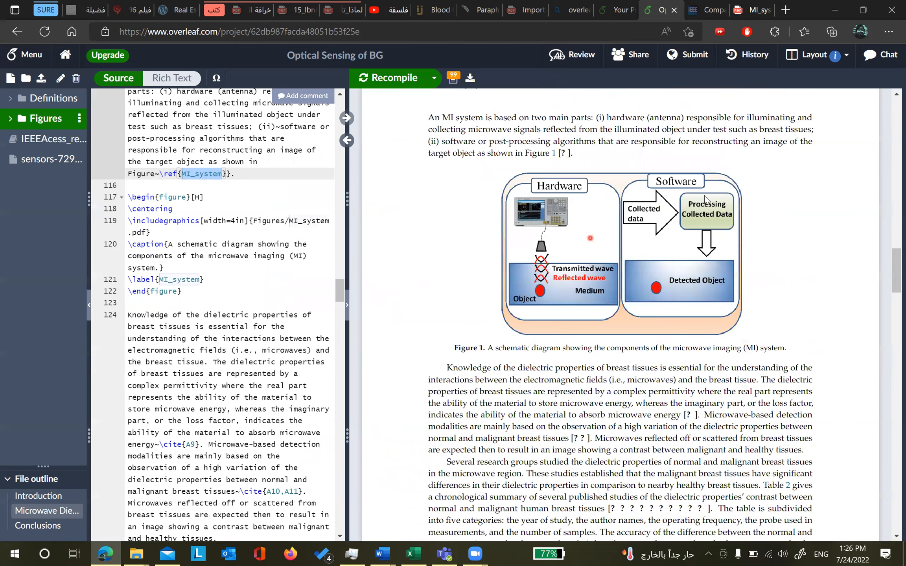
Search the web for "place two figures side by side latex" from the browser tab holding the MI_system PDF
{"action": "left_click", "coordinate": [754, 15]}
{"action": "left_click", "coordinate": [541, 38]}
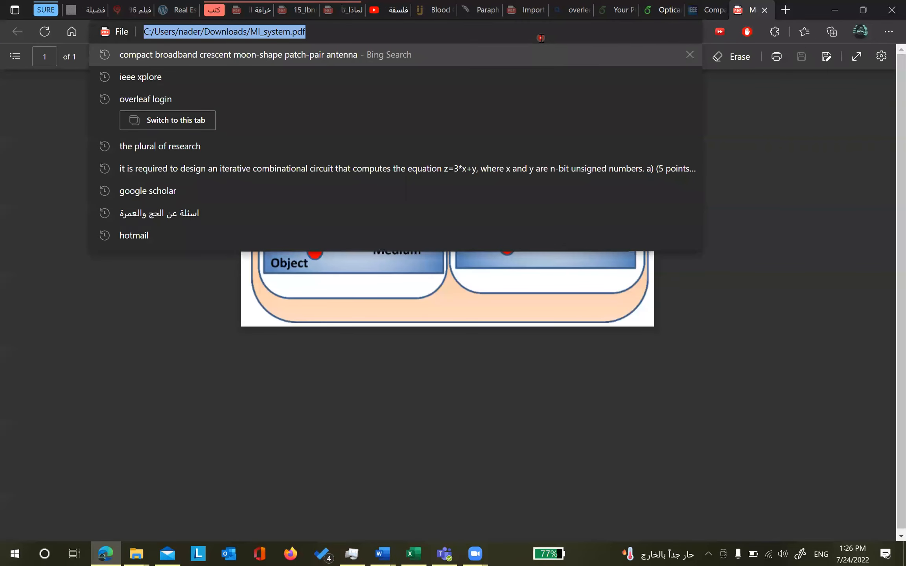
{"action": "type", "text": "pla"}
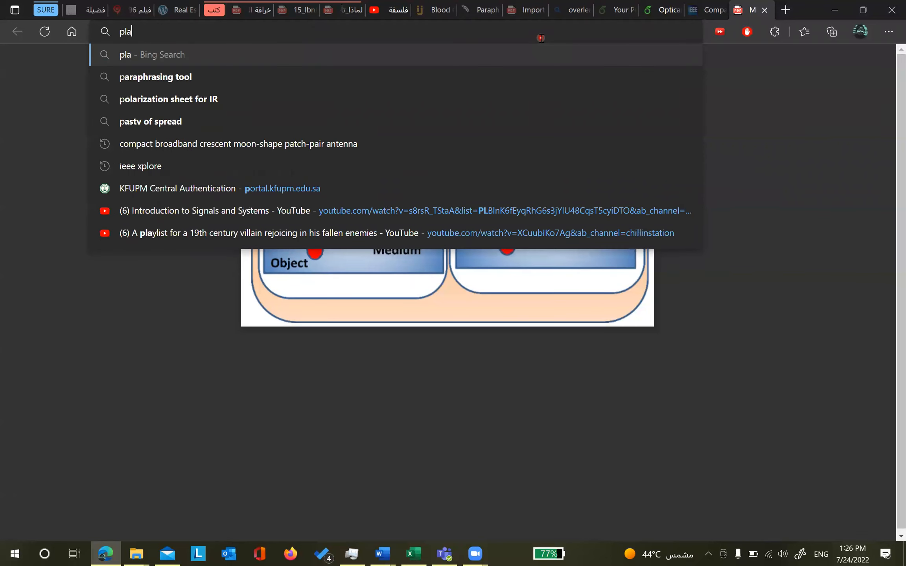
{"action": "type", "text": "ce two f"}
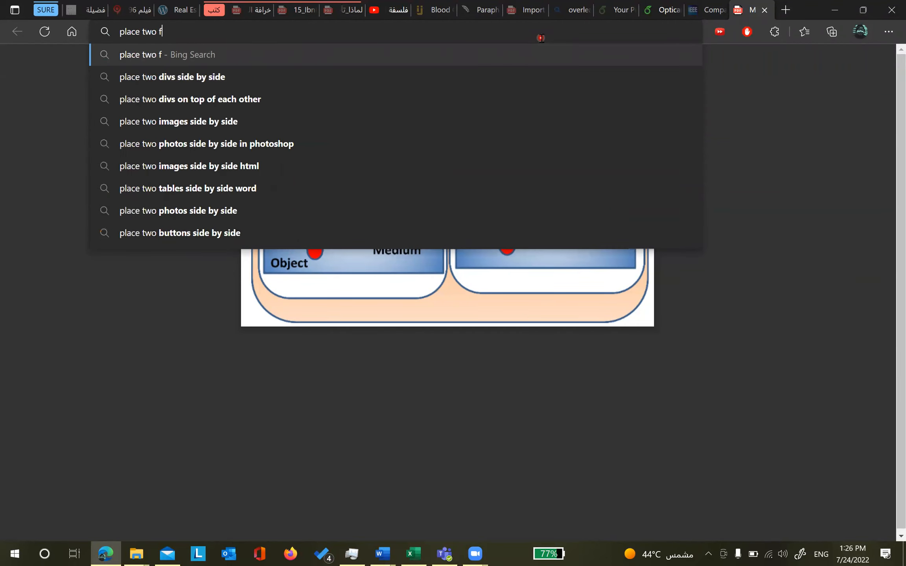
{"action": "type", "text": "igures"}
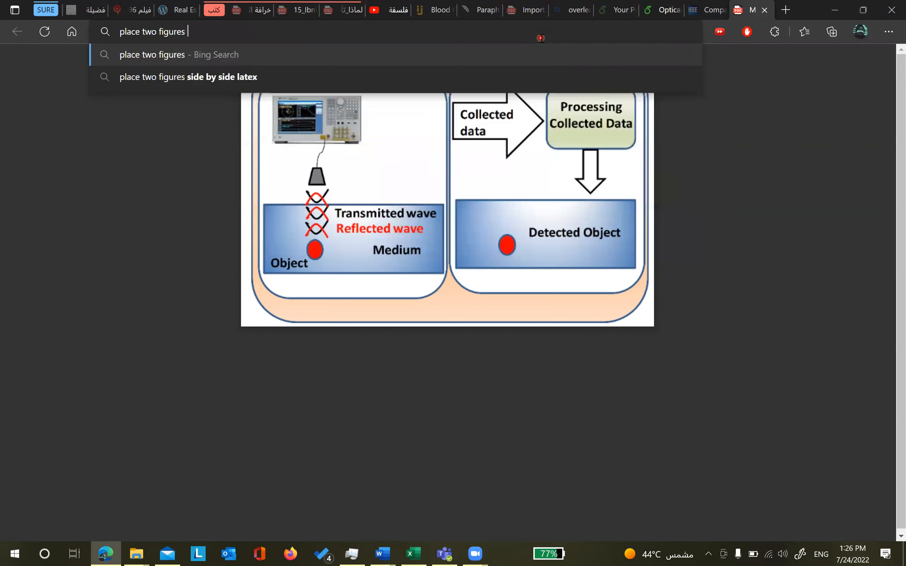
{"action": "type", "text": " s"}
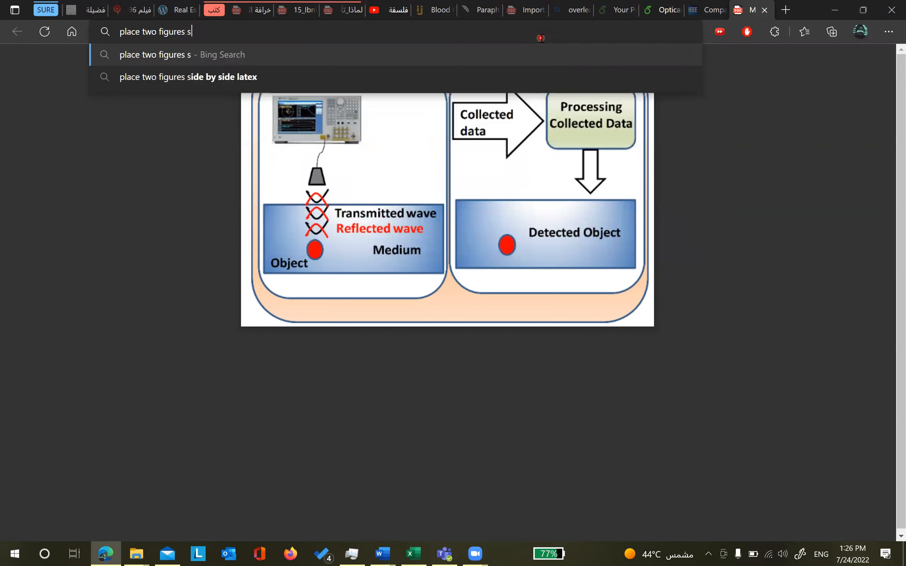
{"action": "key", "text": "Down"}
{"action": "key", "text": "Return"}
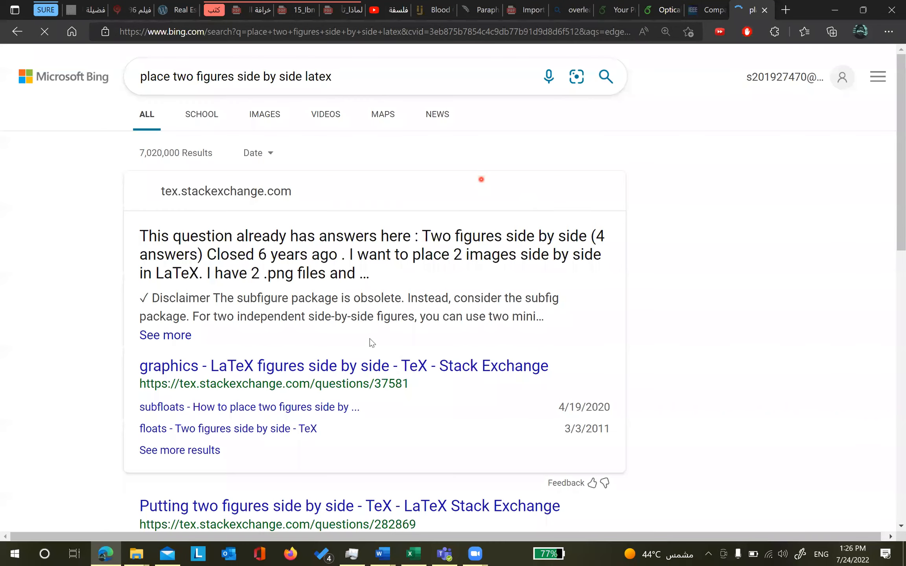
Open the TeX Stack Exchange result "LaTeX figures side by side" and highlight the top answer's complete figure block with two subfigures
{"action": "scroll", "coordinate": [295, 260], "scroll_direction": "down", "scroll_amount": 3}
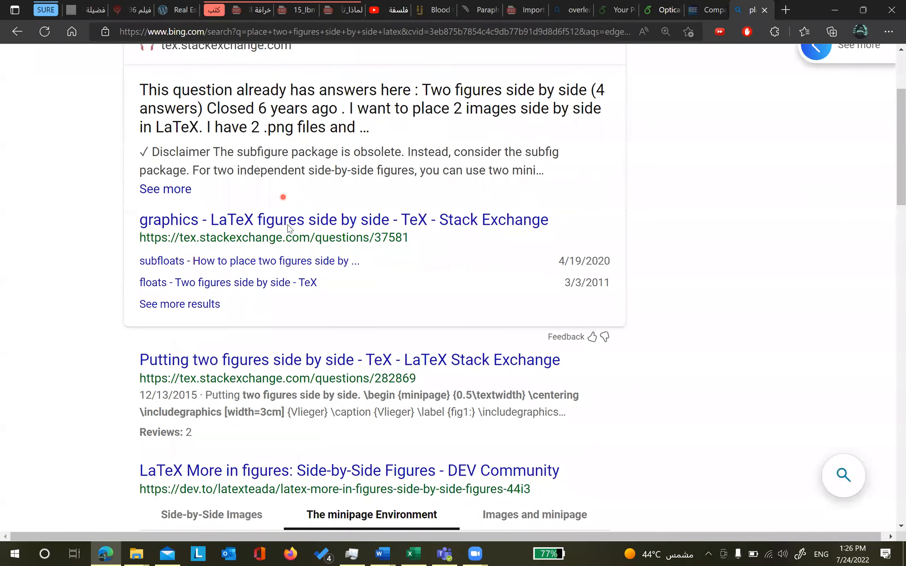
{"action": "left_click", "coordinate": [287, 225]}
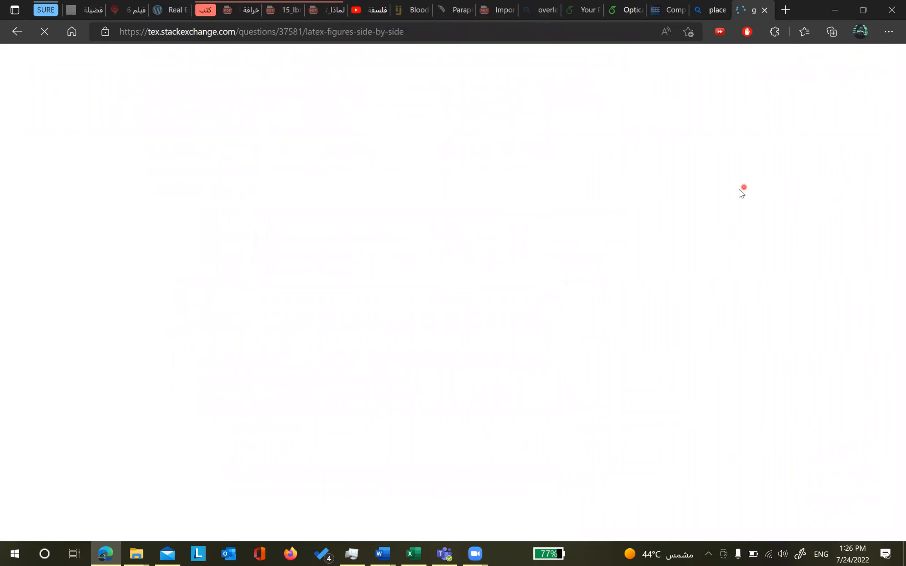
{"action": "scroll", "coordinate": [429, 377], "scroll_direction": "down", "scroll_amount": 6}
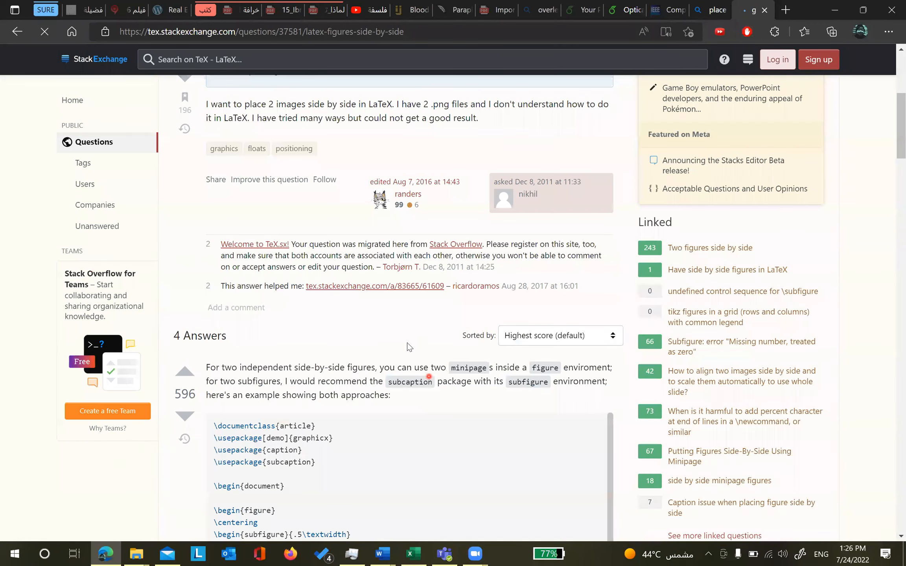
{"action": "scroll", "coordinate": [393, 332], "scroll_direction": "down", "scroll_amount": 8}
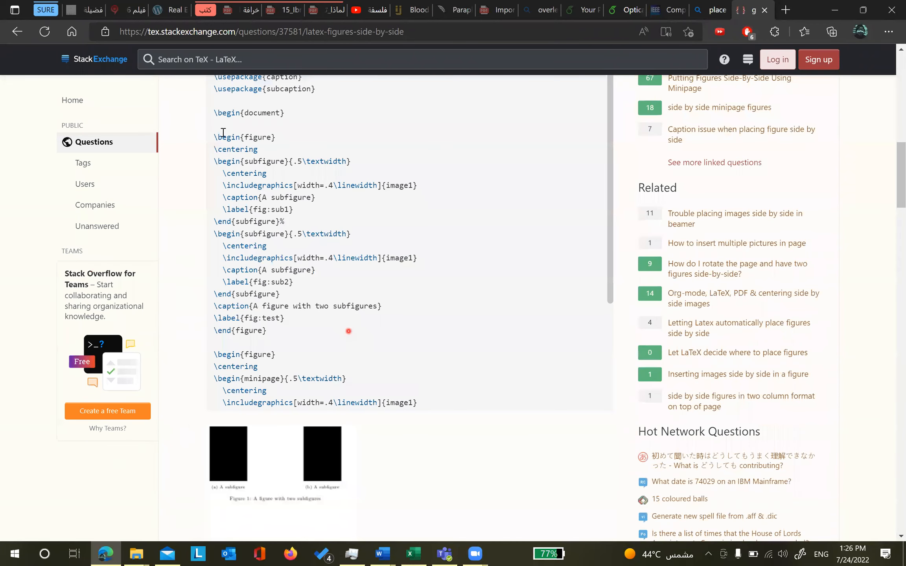
{"action": "scroll", "coordinate": [347, 330], "scroll_direction": "up", "scroll_amount": 2}
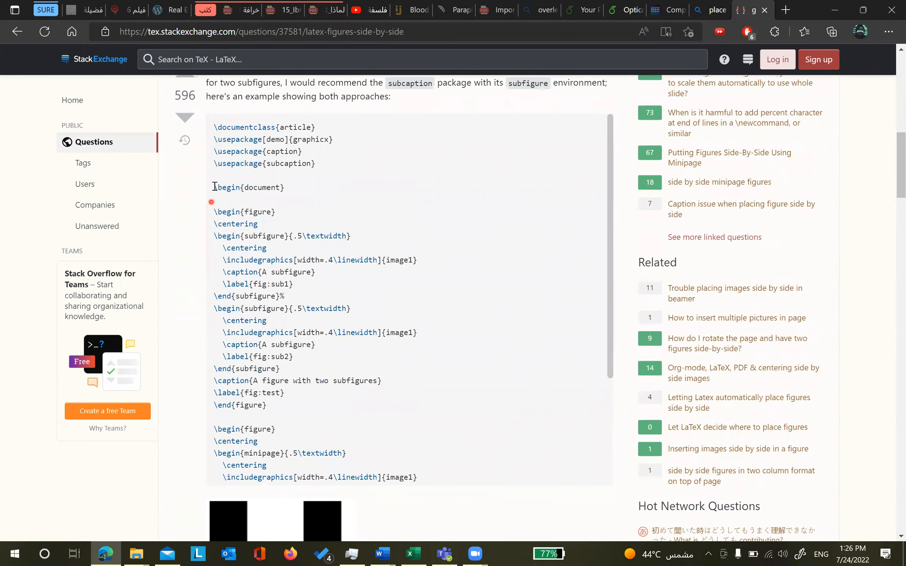
{"action": "left_click_drag", "start_coordinate": [214, 212], "coordinate": [429, 409]}
{"action": "scroll", "coordinate": [425, 322], "scroll_direction": "down", "scroll_amount": 1}
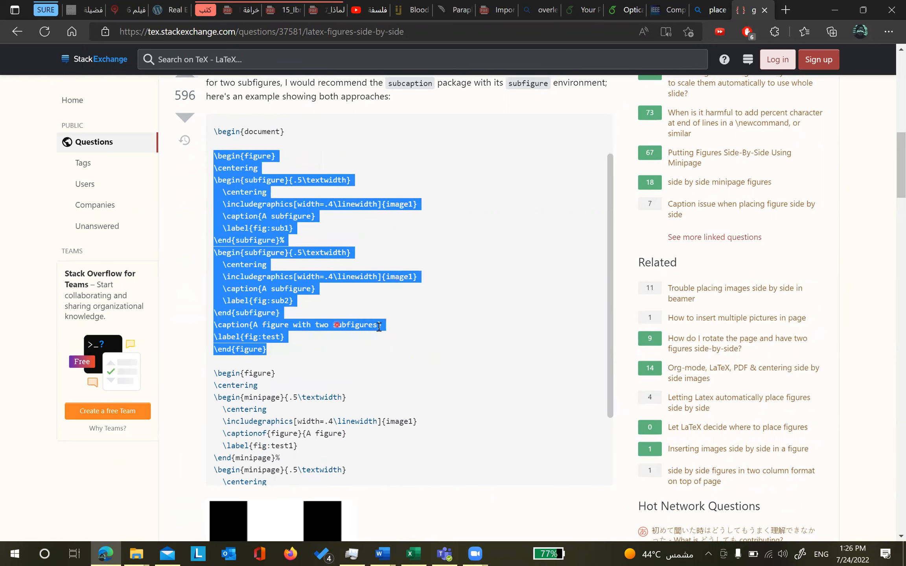
Examine the answer's minipage code and the rendered sample figures beneath it, and return to the highlighted subfigure block
{"action": "scroll", "coordinate": [398, 327], "scroll_direction": "down", "scroll_amount": 2}
{"action": "scroll", "coordinate": [889, 266], "scroll_direction": "down", "scroll_amount": 6}
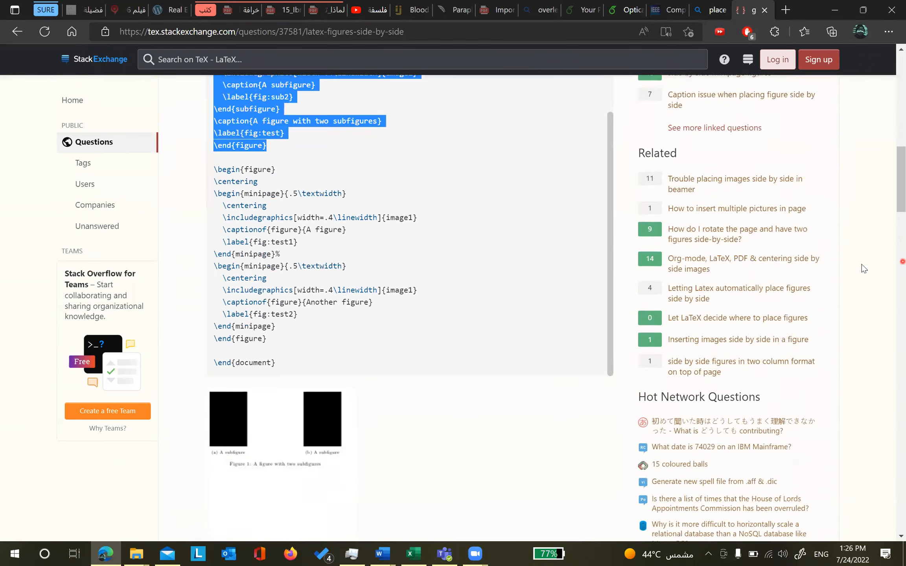
{"action": "scroll", "coordinate": [301, 179], "scroll_direction": "up", "scroll_amount": 1}
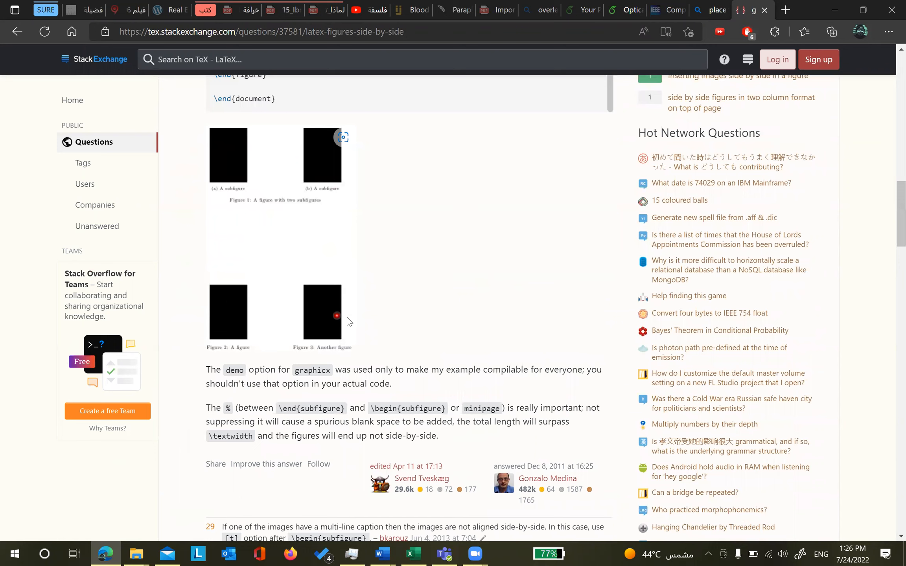
{"action": "scroll", "coordinate": [425, 324], "scroll_direction": "up", "scroll_amount": 7}
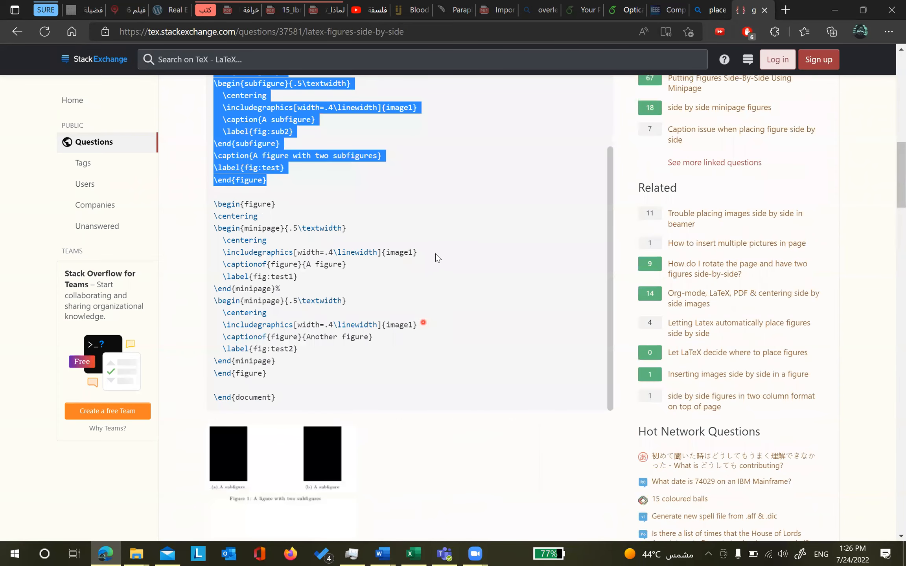
{"action": "scroll", "coordinate": [436, 255], "scroll_direction": "up", "scroll_amount": 3}
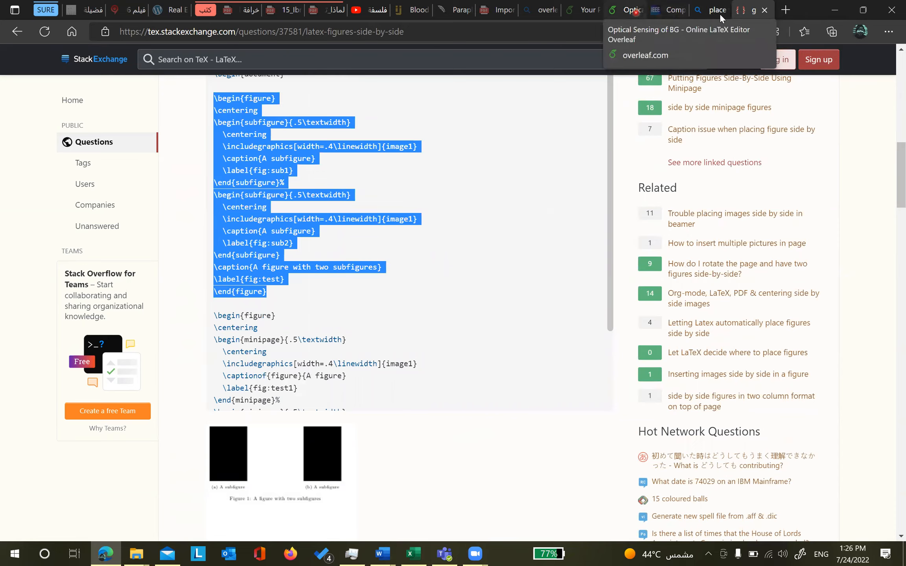
Return to the Optical Sensing of BG project in Overleaf with a wider source editor, and review its collaborators and their permissions
{"action": "left_click", "coordinate": [628, 9]}
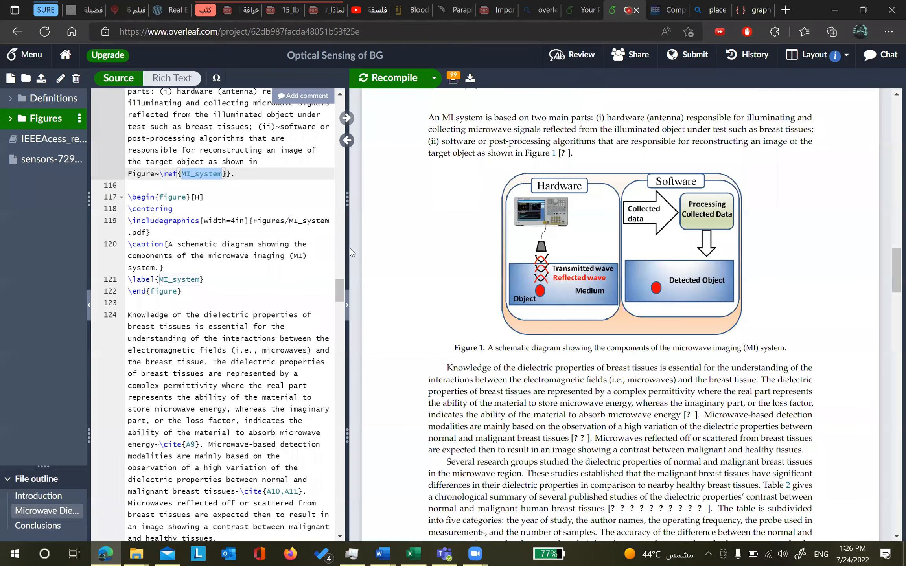
{"action": "left_click_drag", "start_coordinate": [349, 248], "coordinate": [526, 250]}
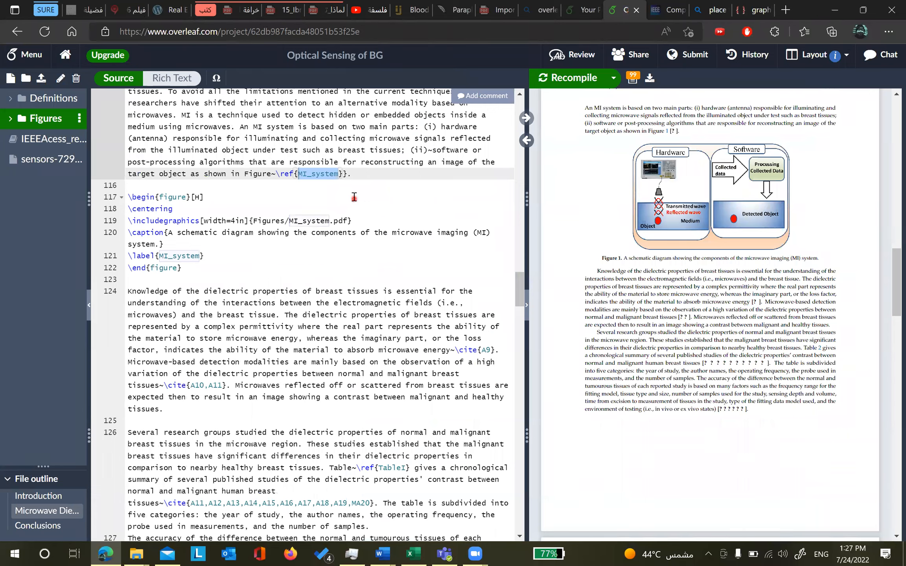
{"action": "left_click", "coordinate": [353, 150]}
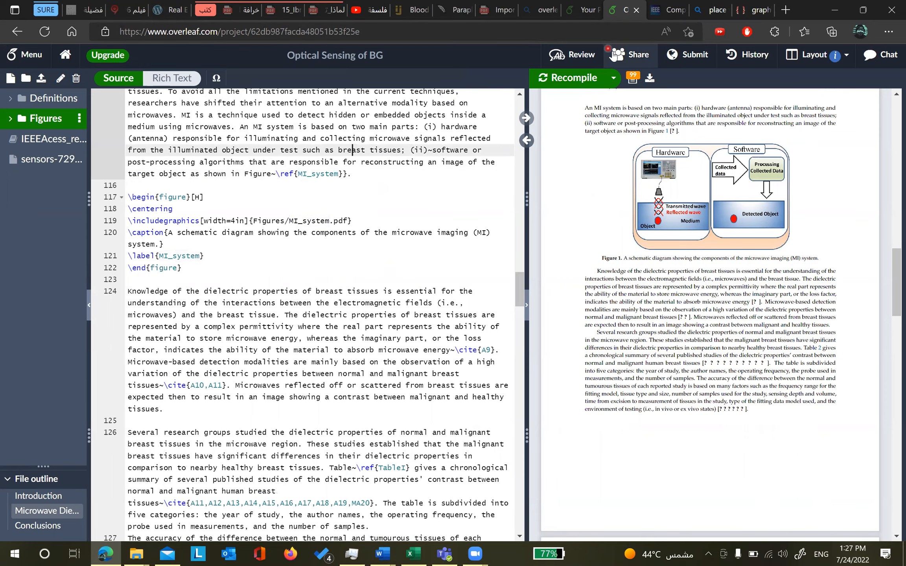
{"action": "left_click", "coordinate": [630, 54]}
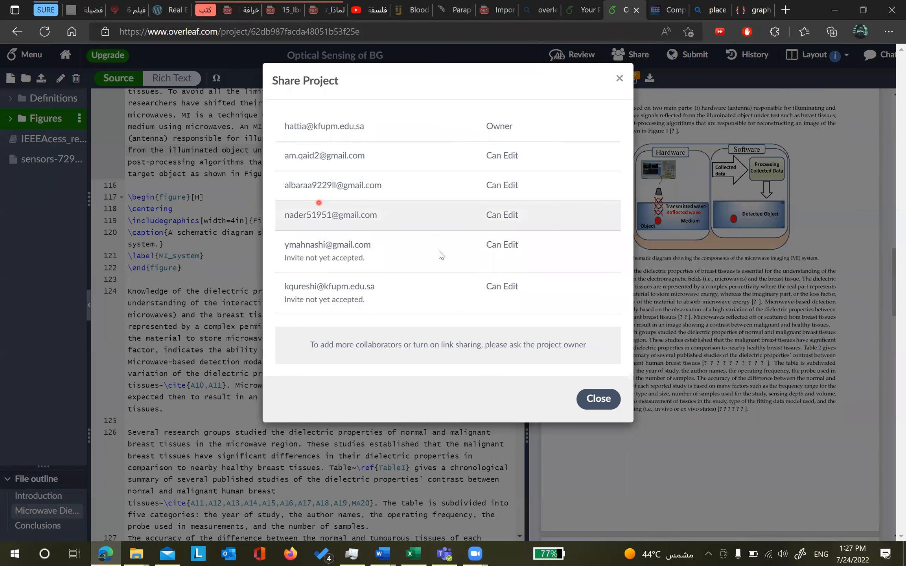
{"action": "left_click", "coordinate": [598, 398]}
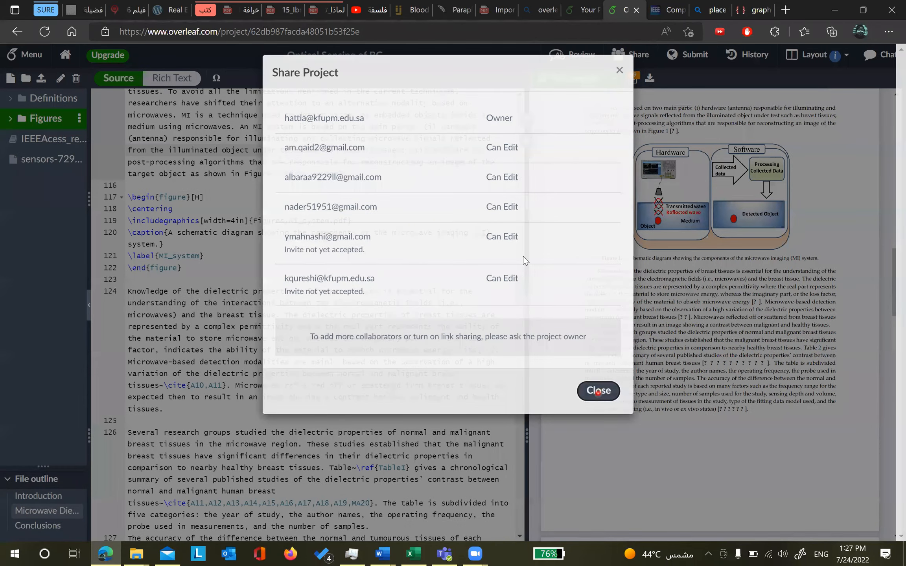
Review the preamble and title section of the source beside the first page of the compiled PDF, with a wider preview
{"action": "scroll", "coordinate": [512, 197], "scroll_direction": "up", "scroll_amount": 8}
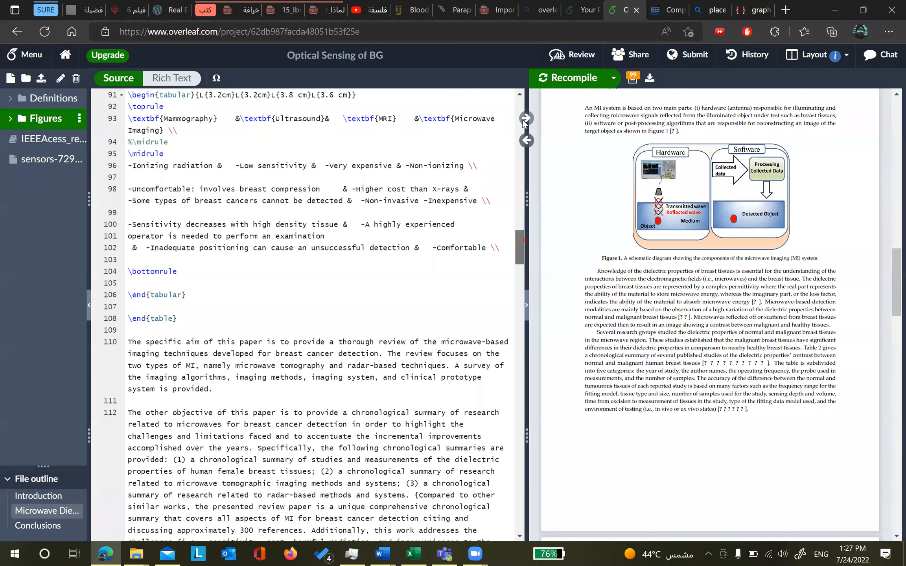
{"action": "left_click_drag", "start_coordinate": [522, 241], "coordinate": [523, 111]}
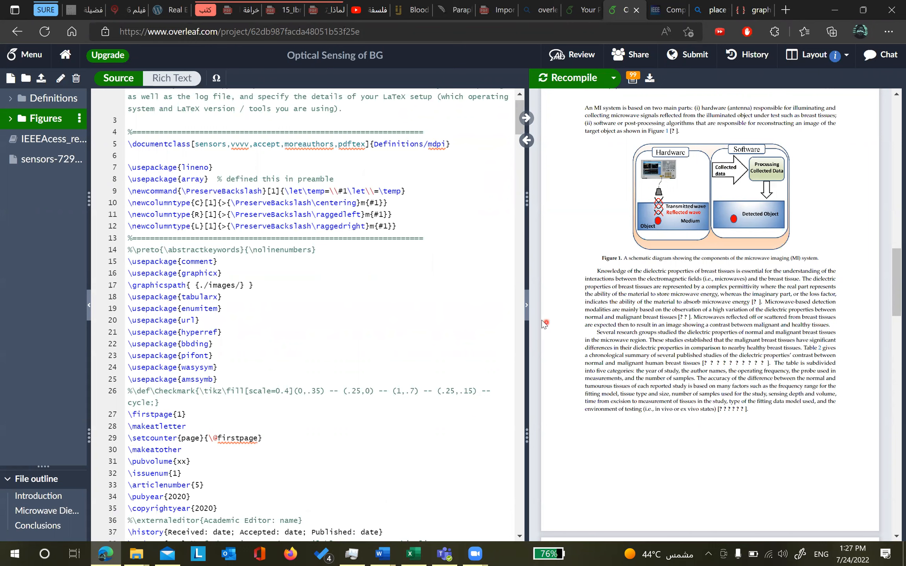
{"action": "left_click_drag", "start_coordinate": [527, 261], "coordinate": [463, 254]}
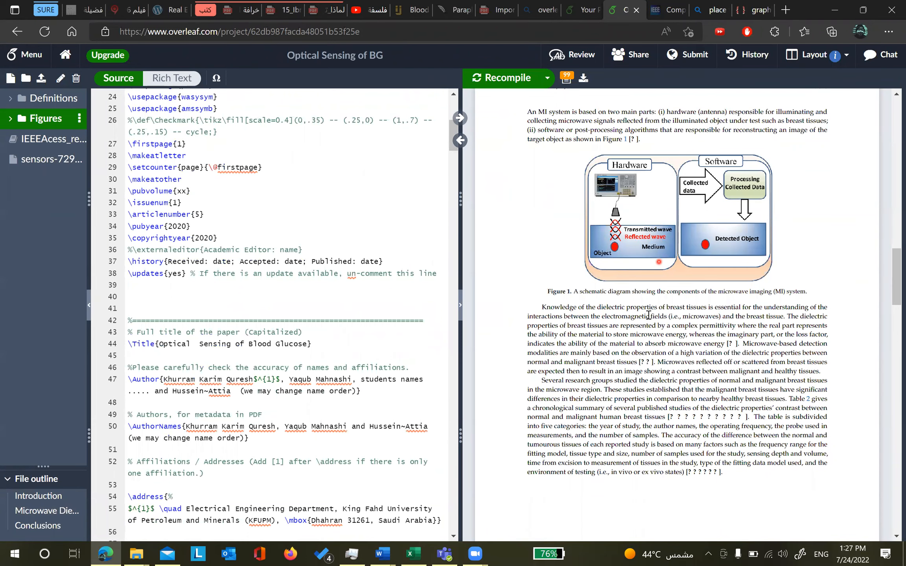
{"action": "scroll", "coordinate": [649, 317], "scroll_direction": "up", "scroll_amount": 5}
{"action": "scroll", "coordinate": [615, 278], "scroll_direction": "up", "scroll_amount": 15}
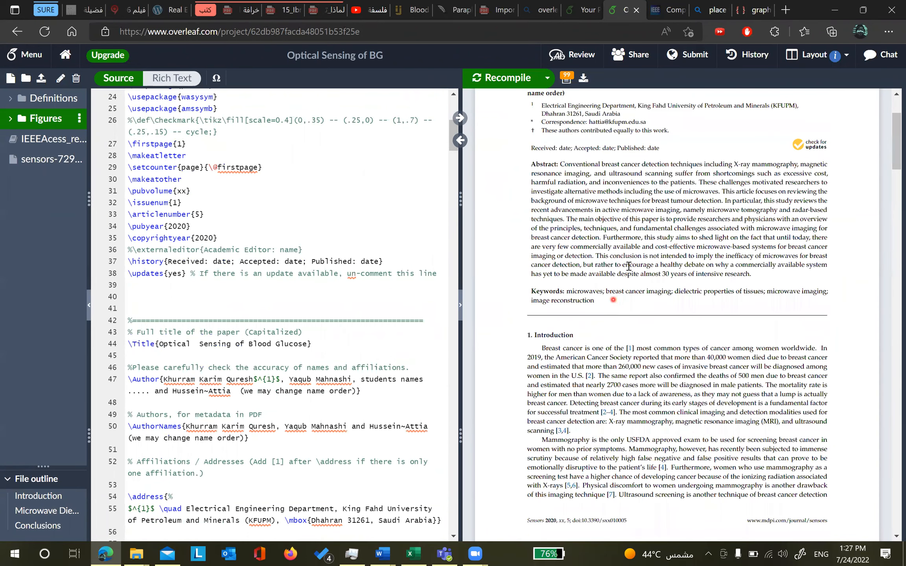
{"action": "scroll", "coordinate": [628, 266], "scroll_direction": "up", "scroll_amount": 3}
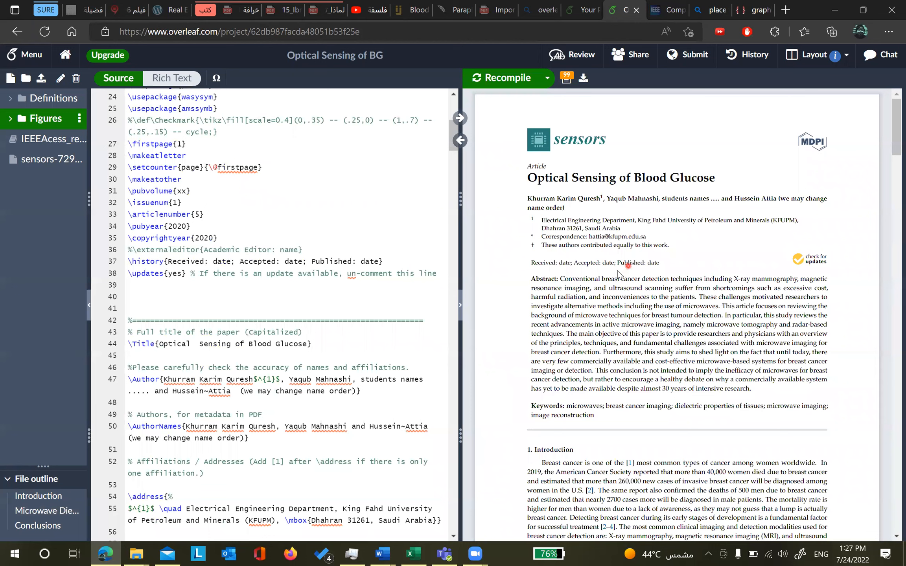